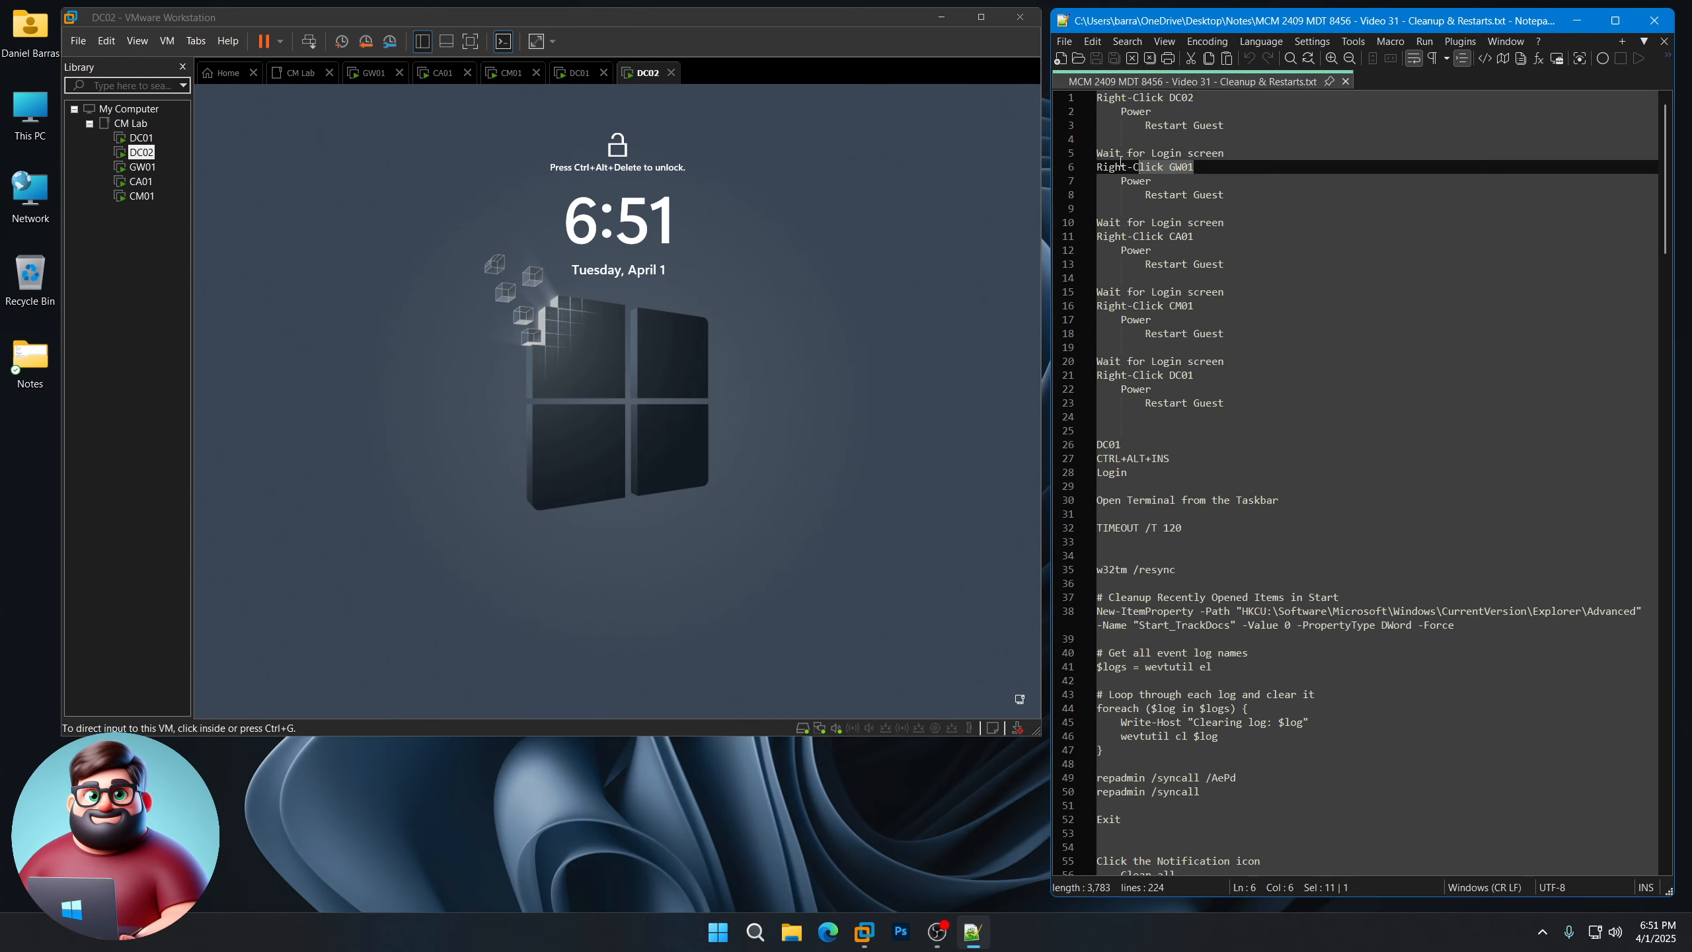
Restart the guest operating system of the GW01 virtual machine and wait for its login screen
click(142, 170)
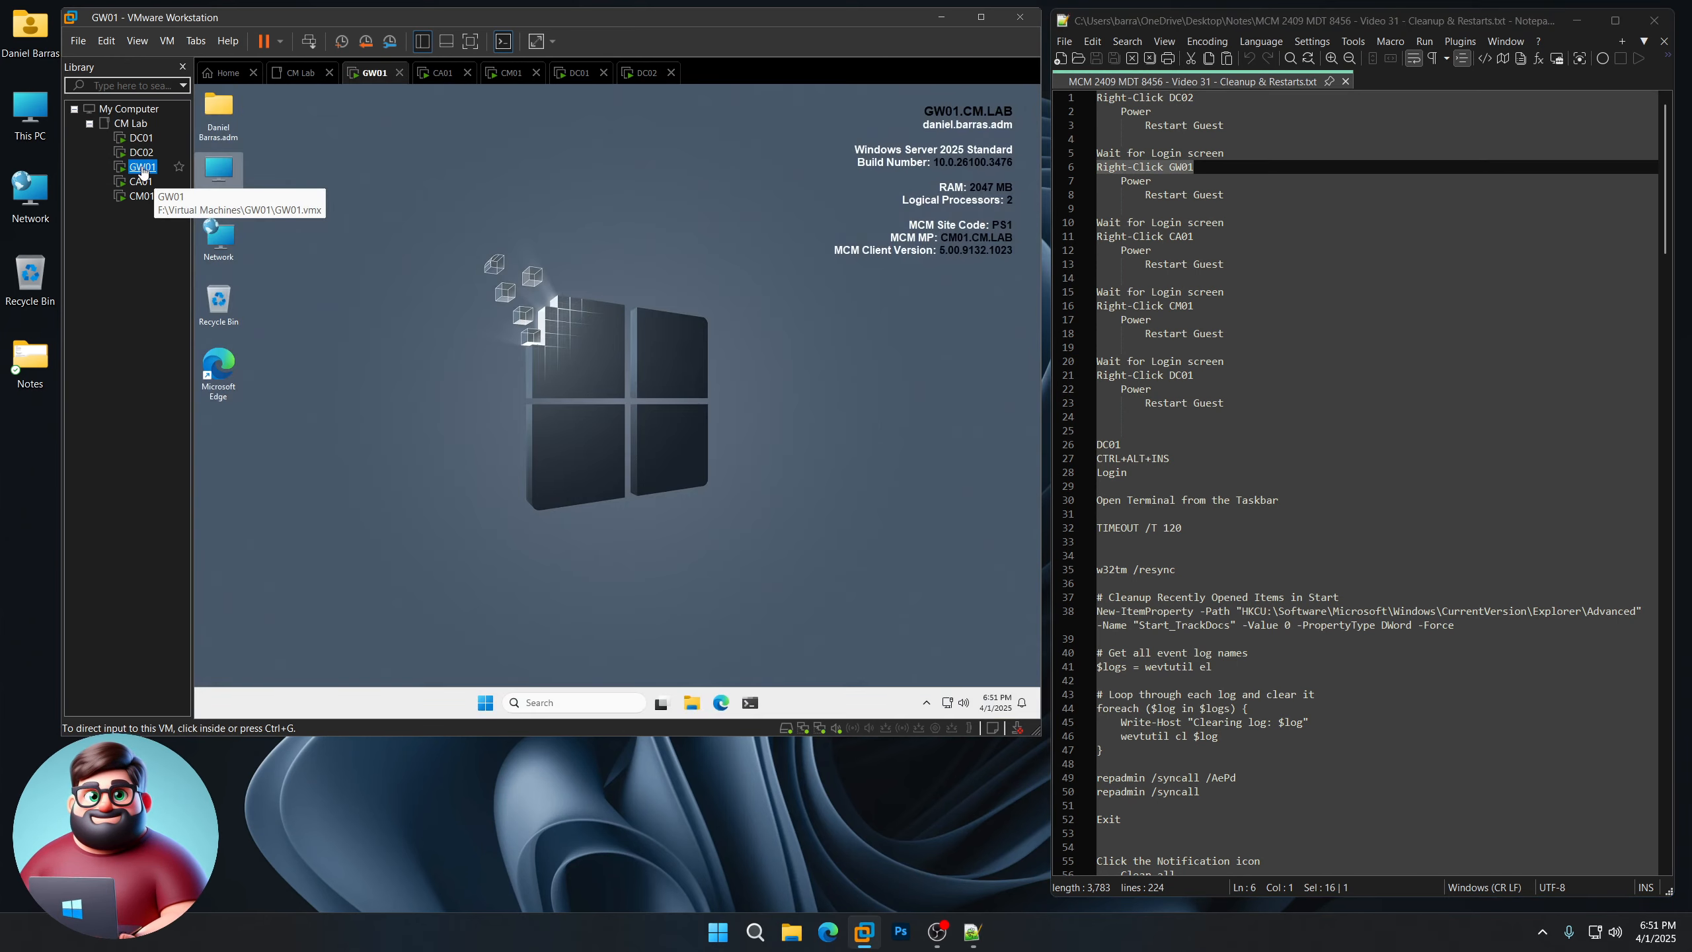
right_click(142, 170)
mouse_move(194, 279)
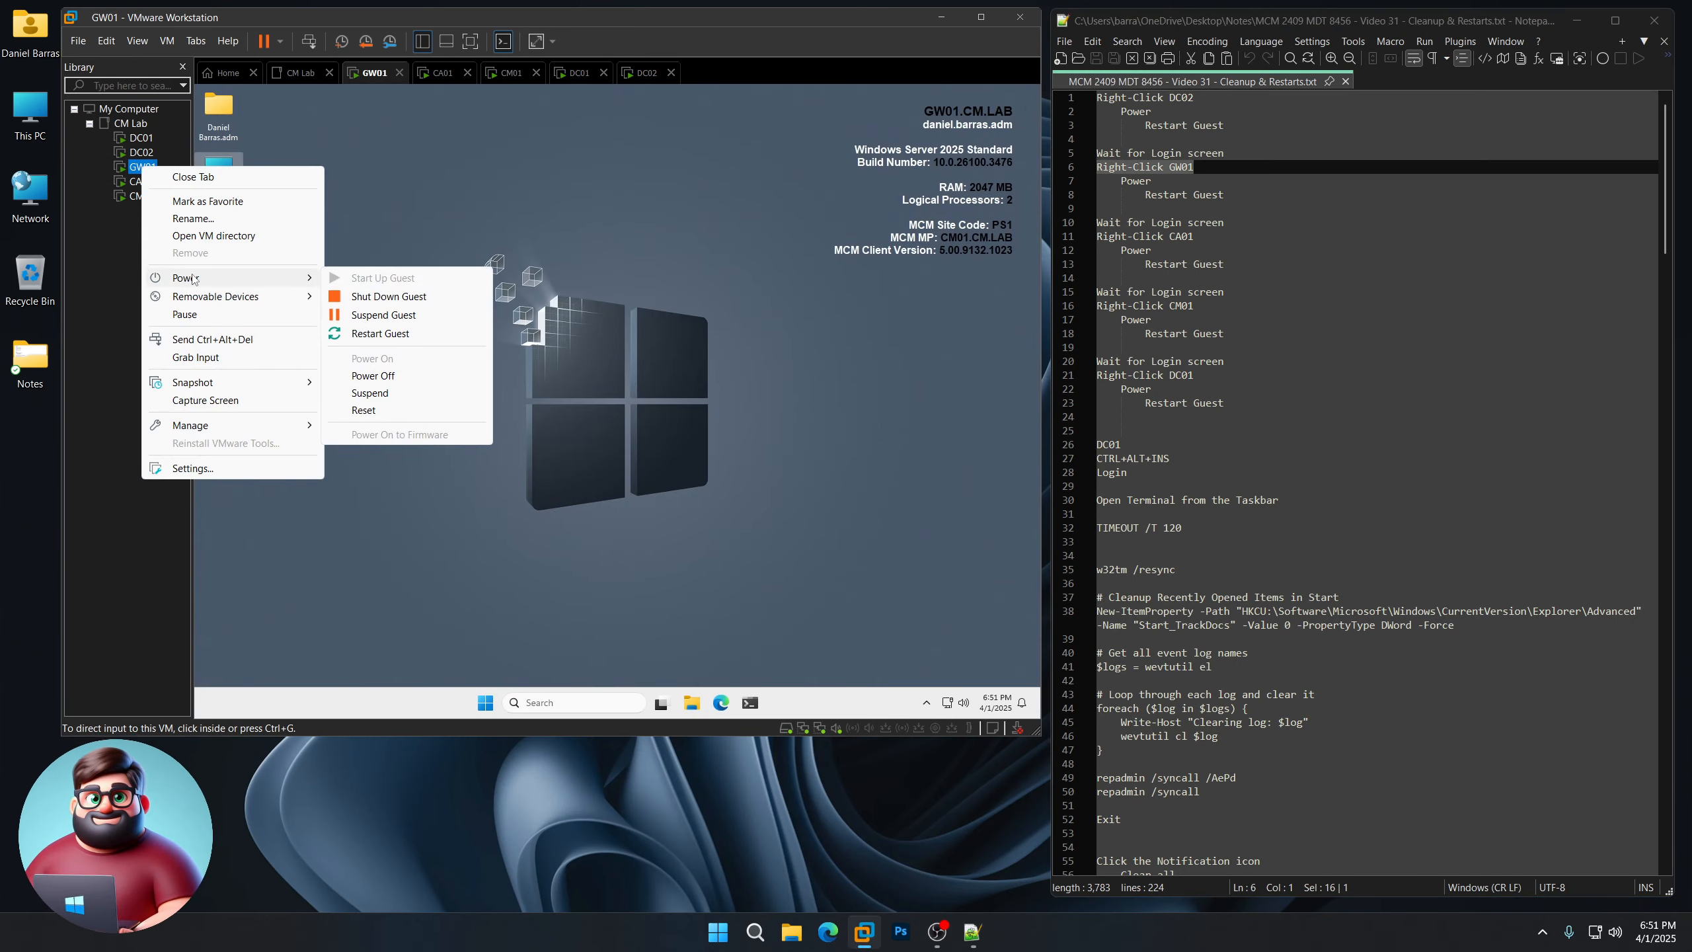
click(393, 334)
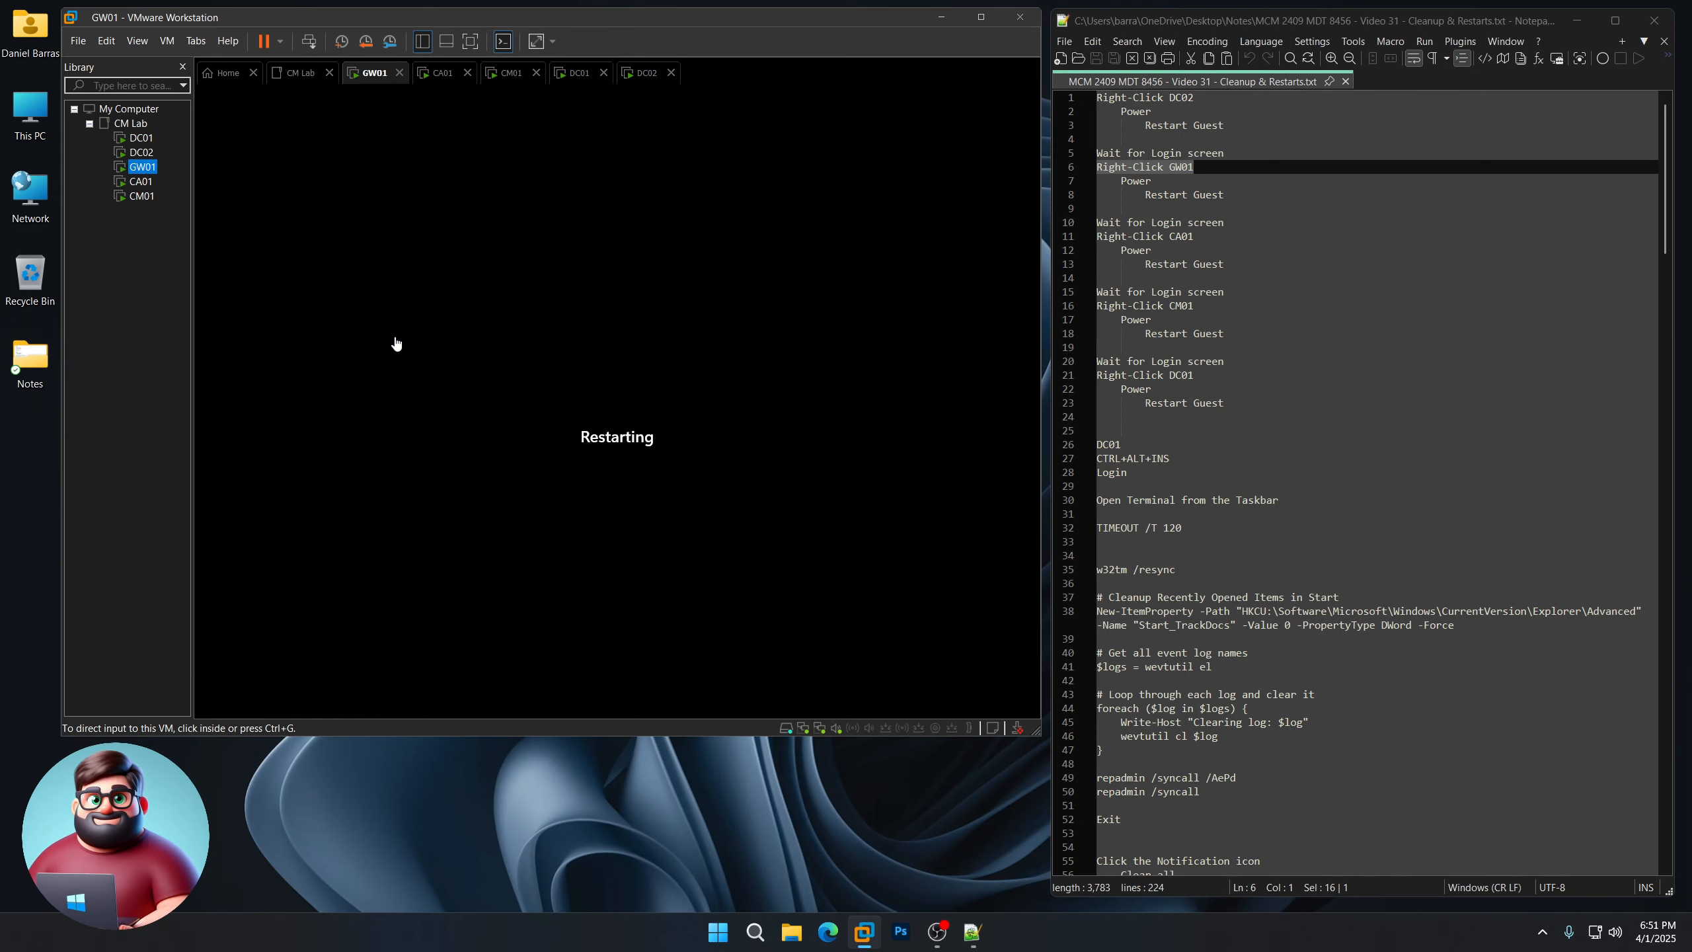
click(880, 830)
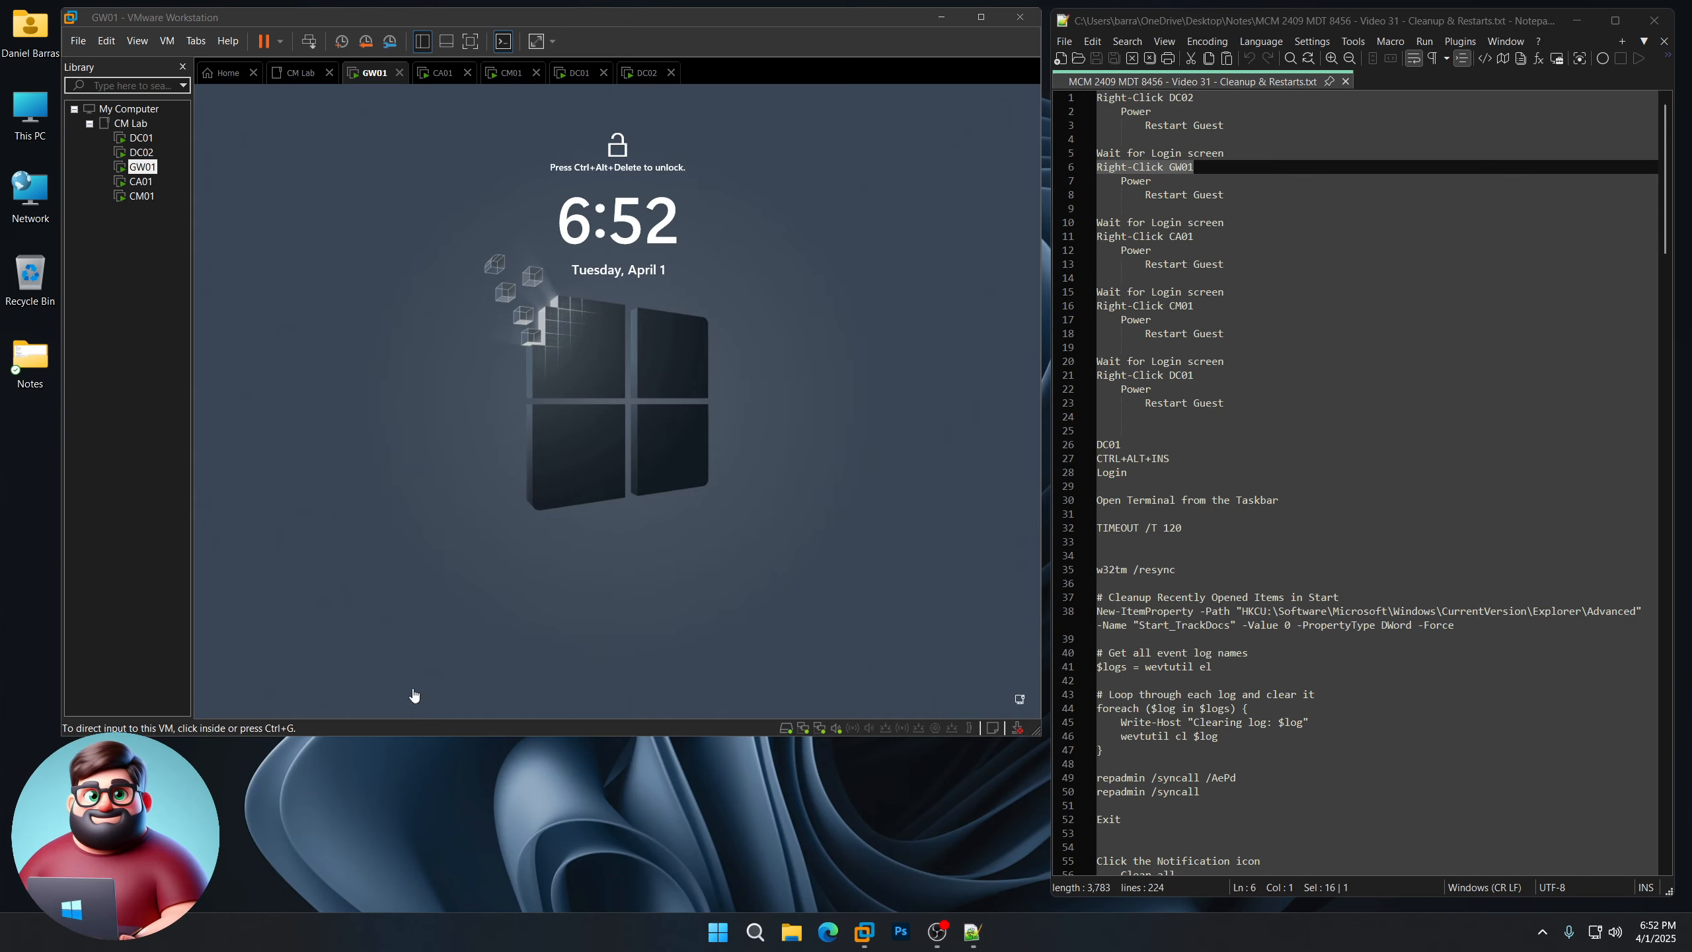
Restart the CA01 guest, mark the "Wait for Login screen" note on line 15, and wait for the login screen
click(142, 181)
right_click(144, 185)
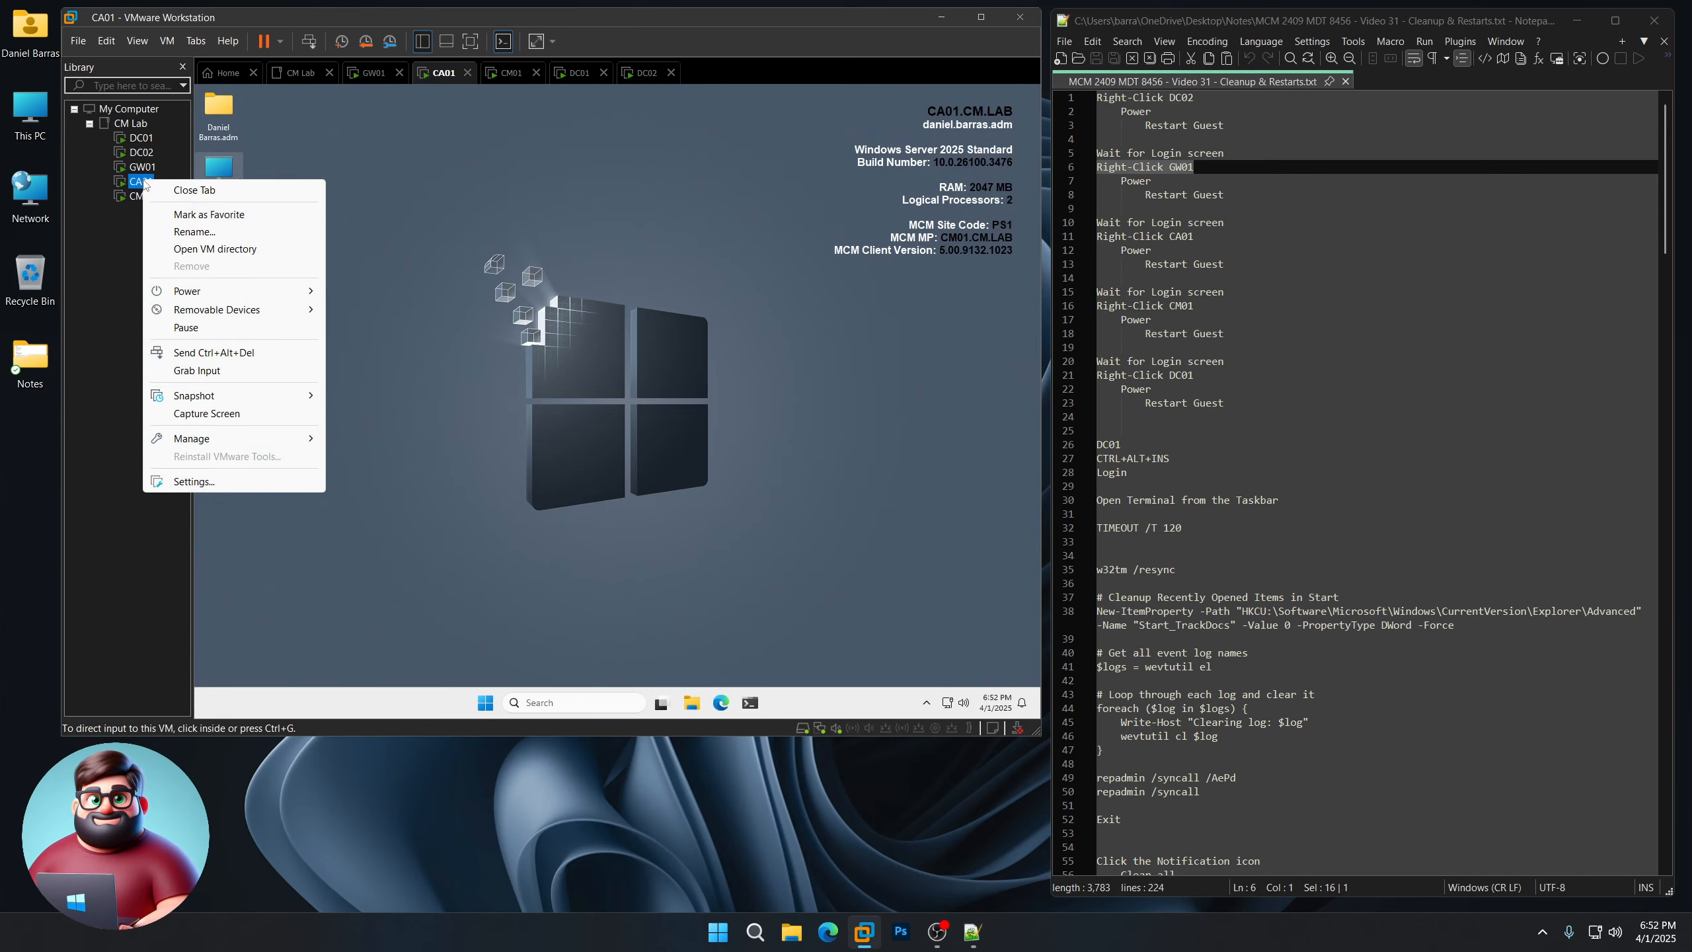
mouse_move(280, 291)
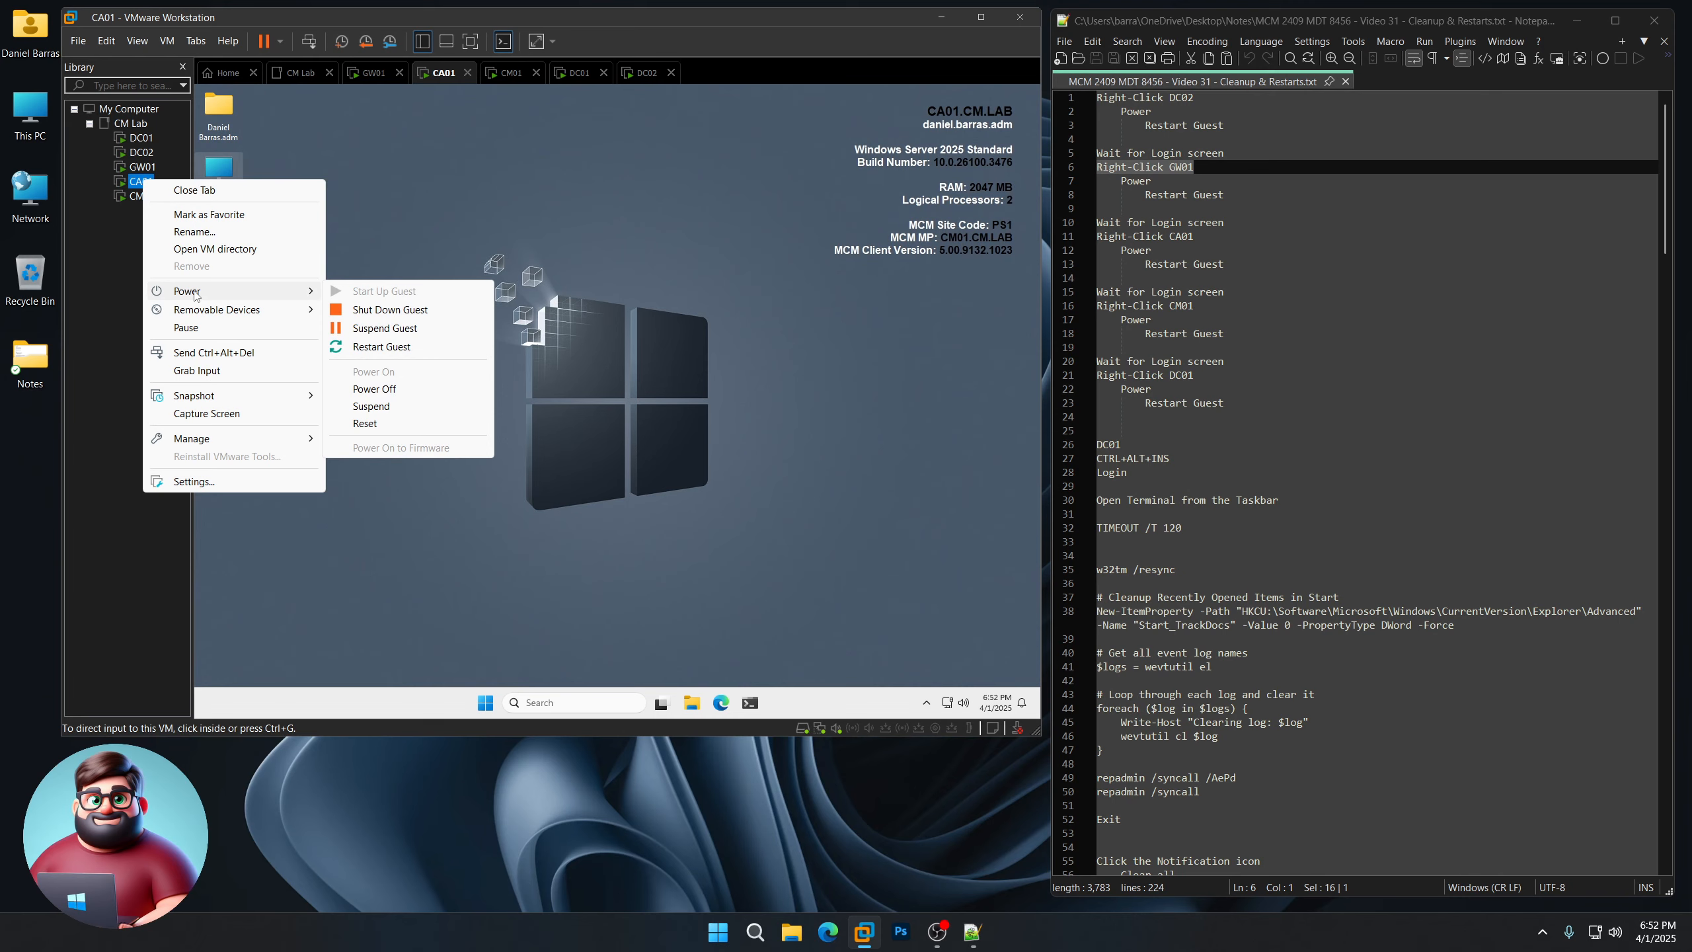
click(414, 346)
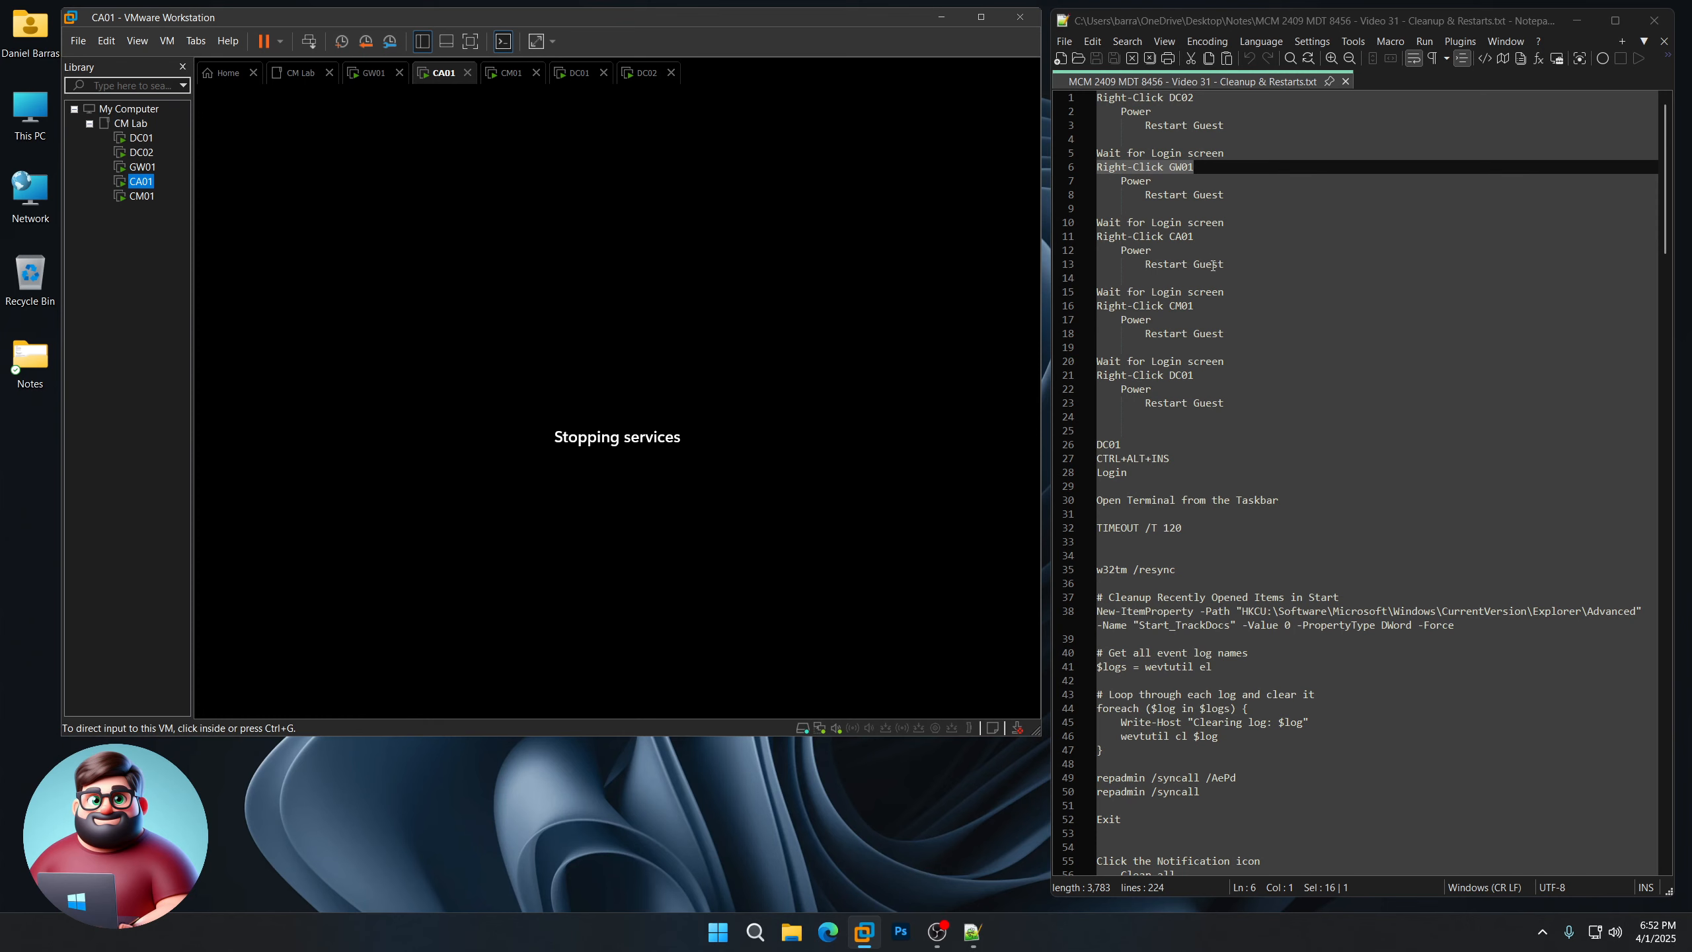
drag(1226, 292, 1088, 298)
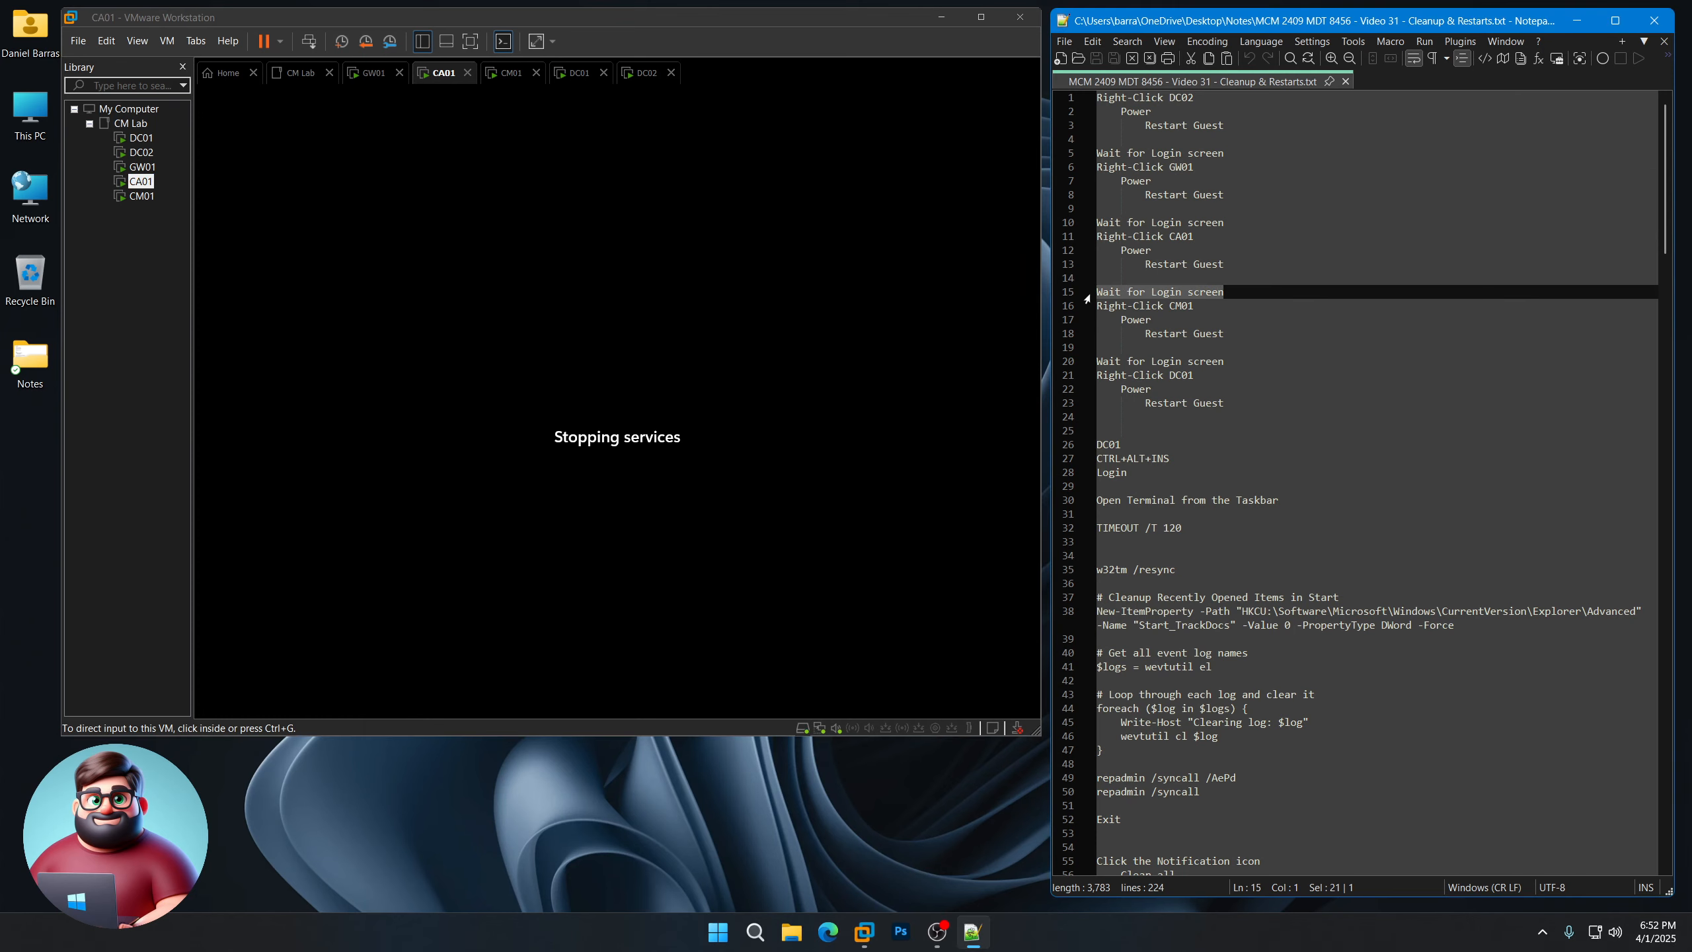
click(857, 809)
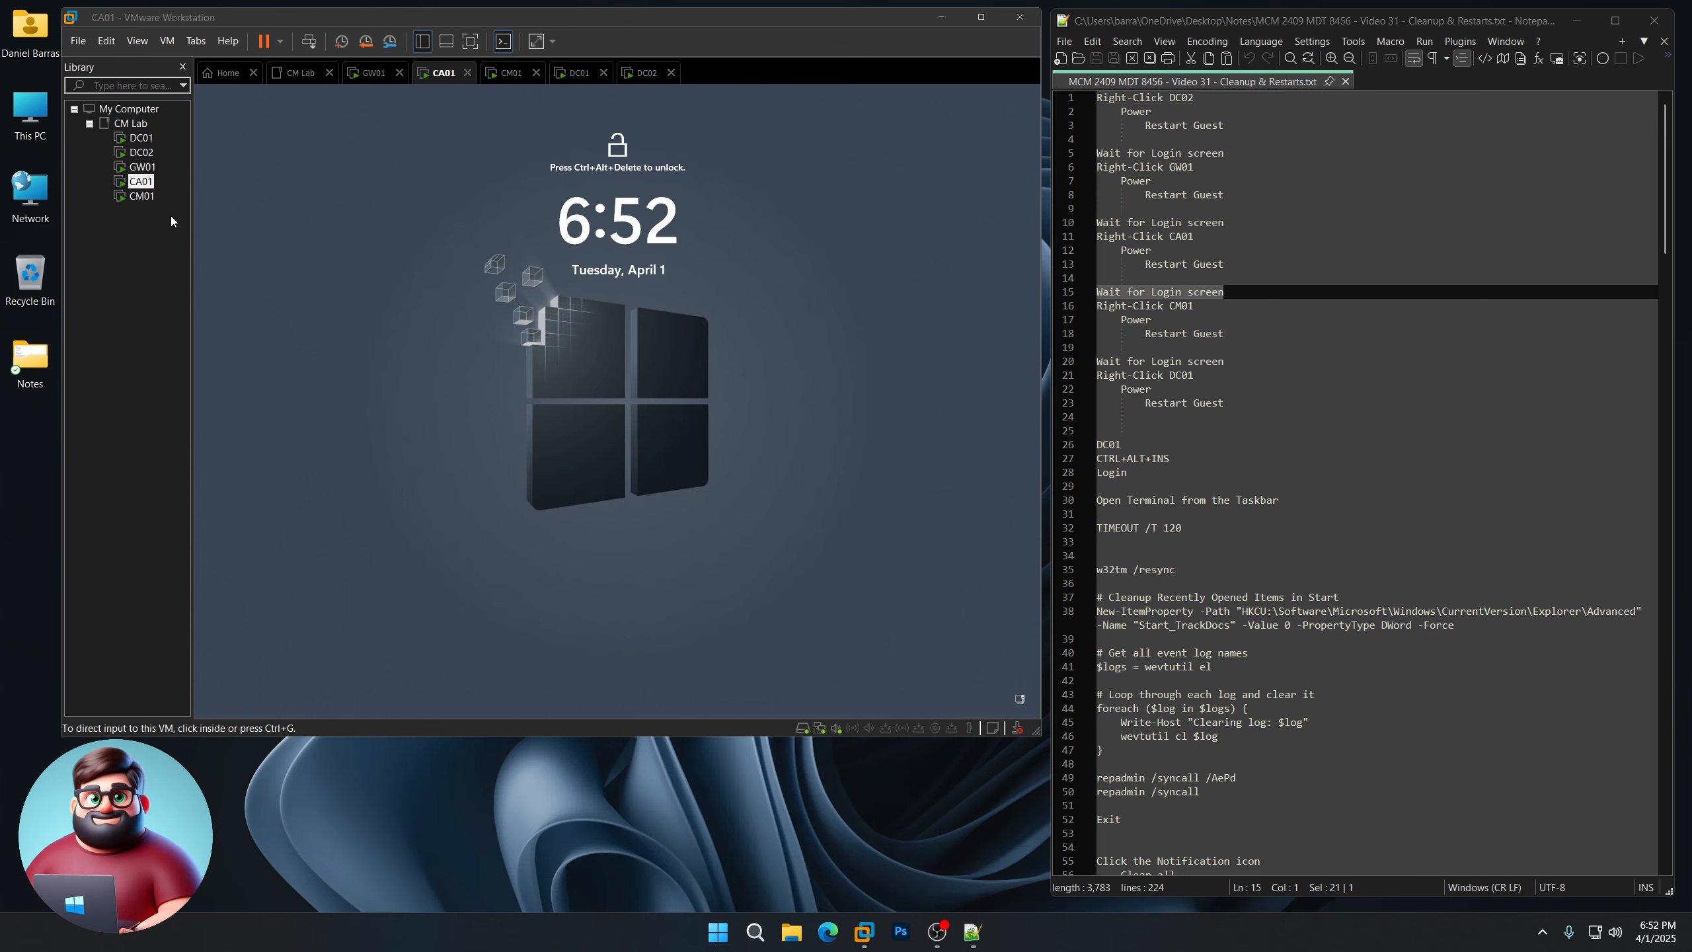
Restart the CM01 guest, mark the "Wait for Login screen" note on line 20, and wait for the login screen
click(144, 197)
right_click(145, 202)
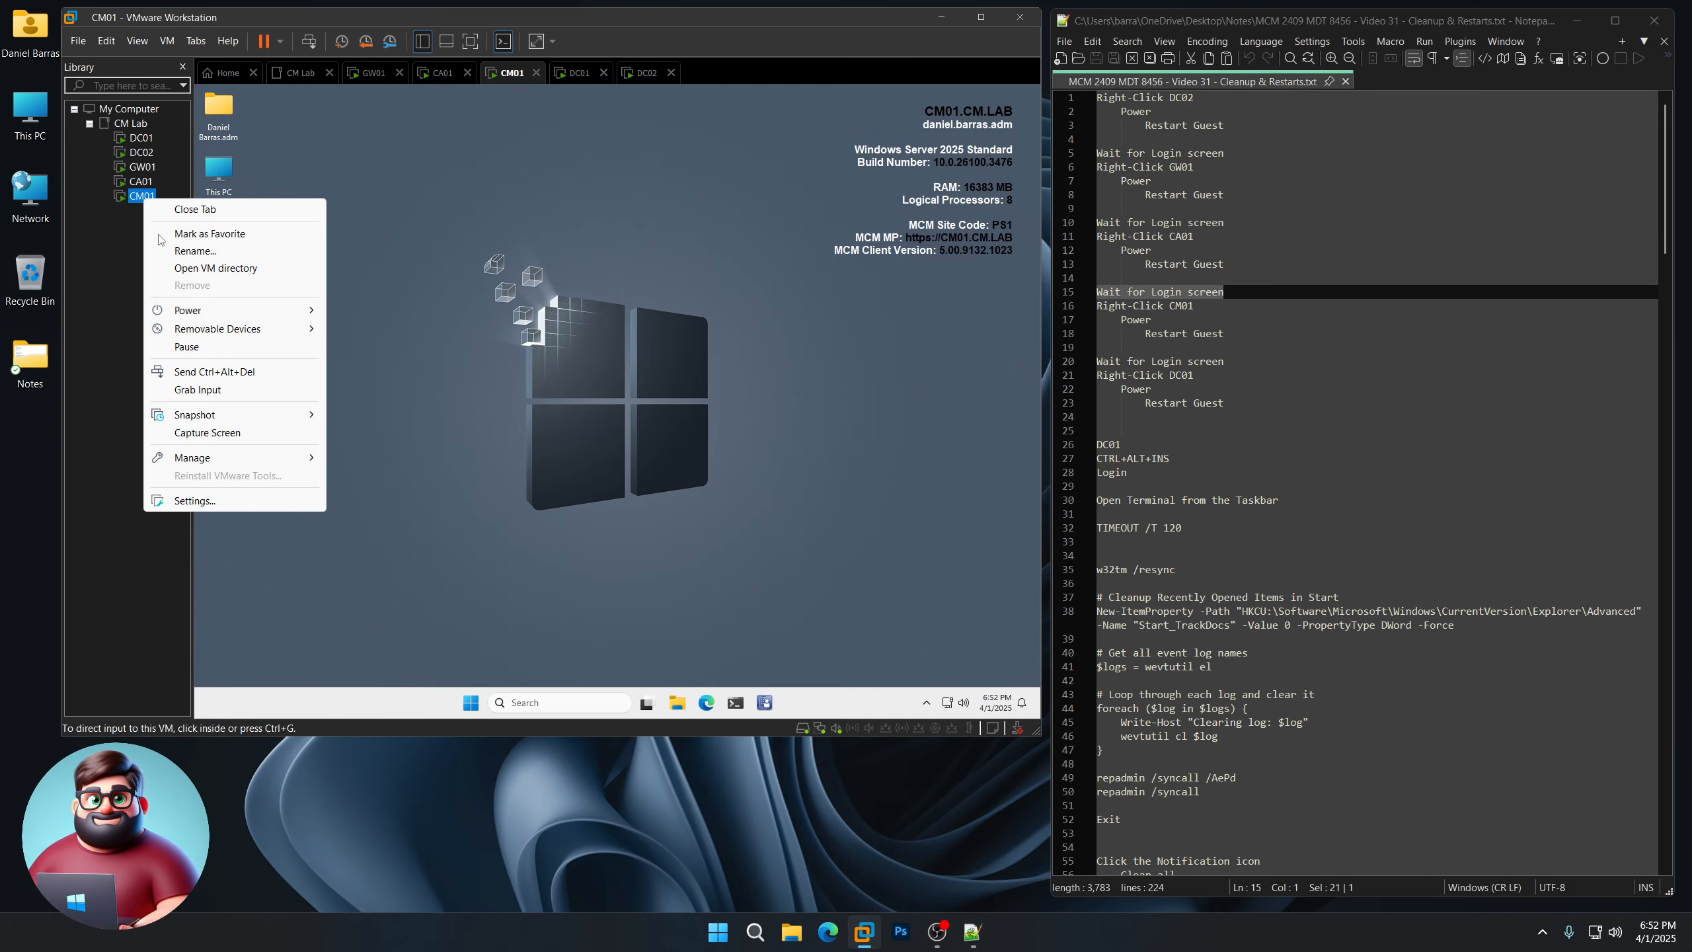
mouse_move(253, 310)
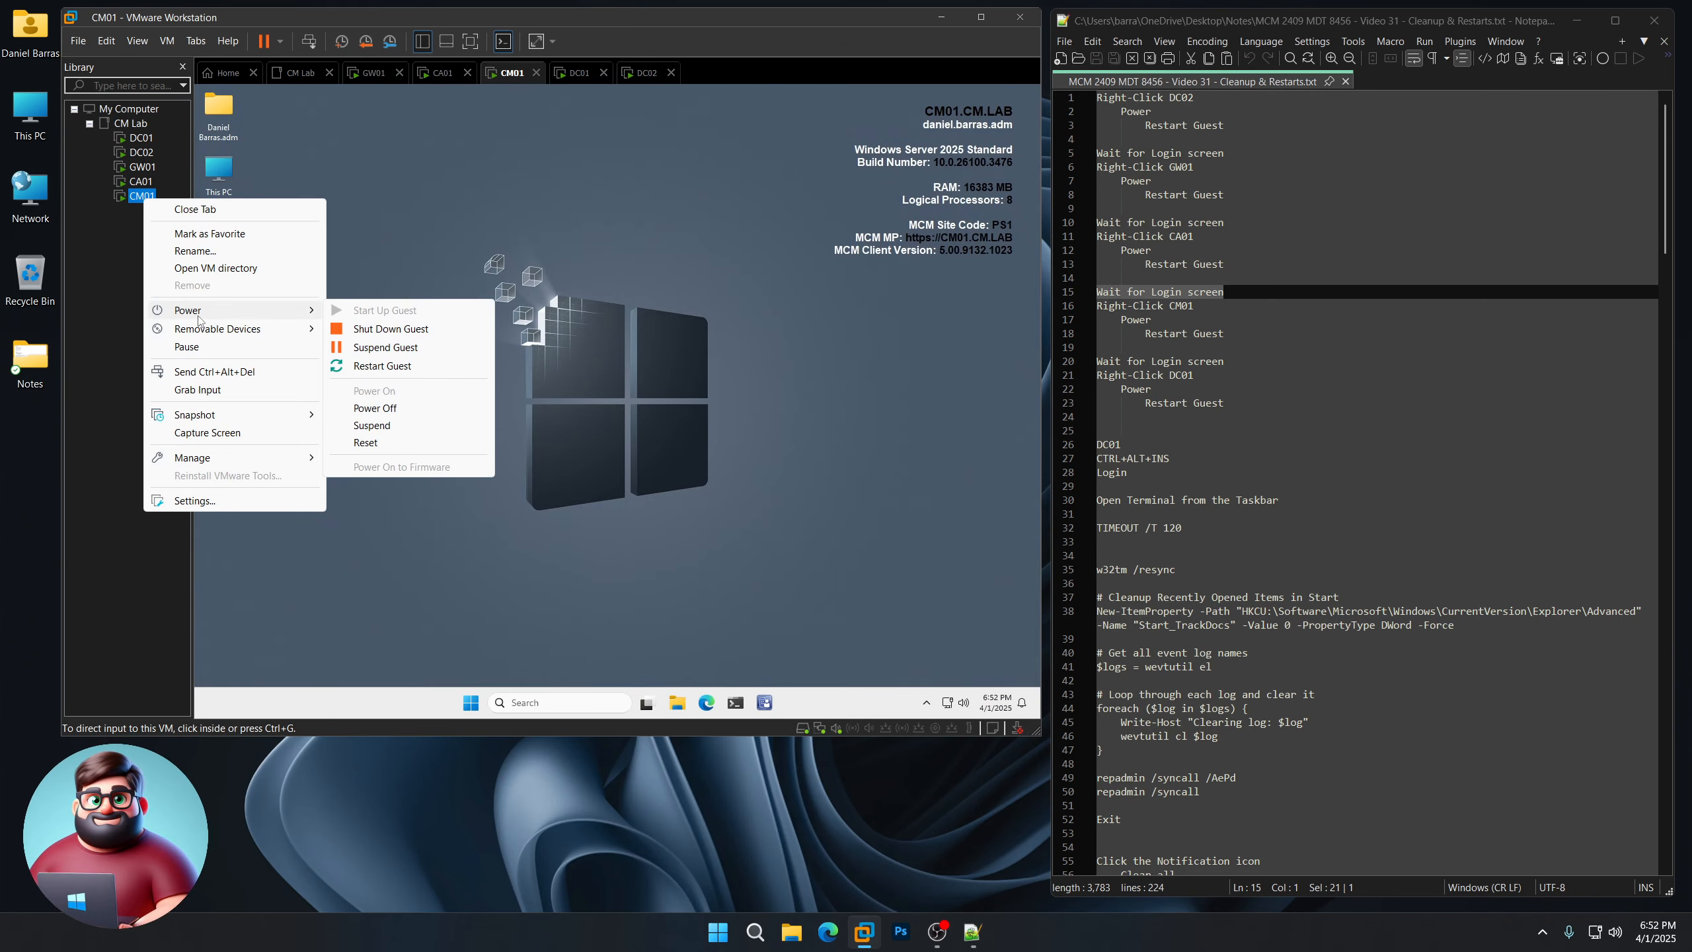
click(393, 367)
drag(1246, 362, 1065, 364)
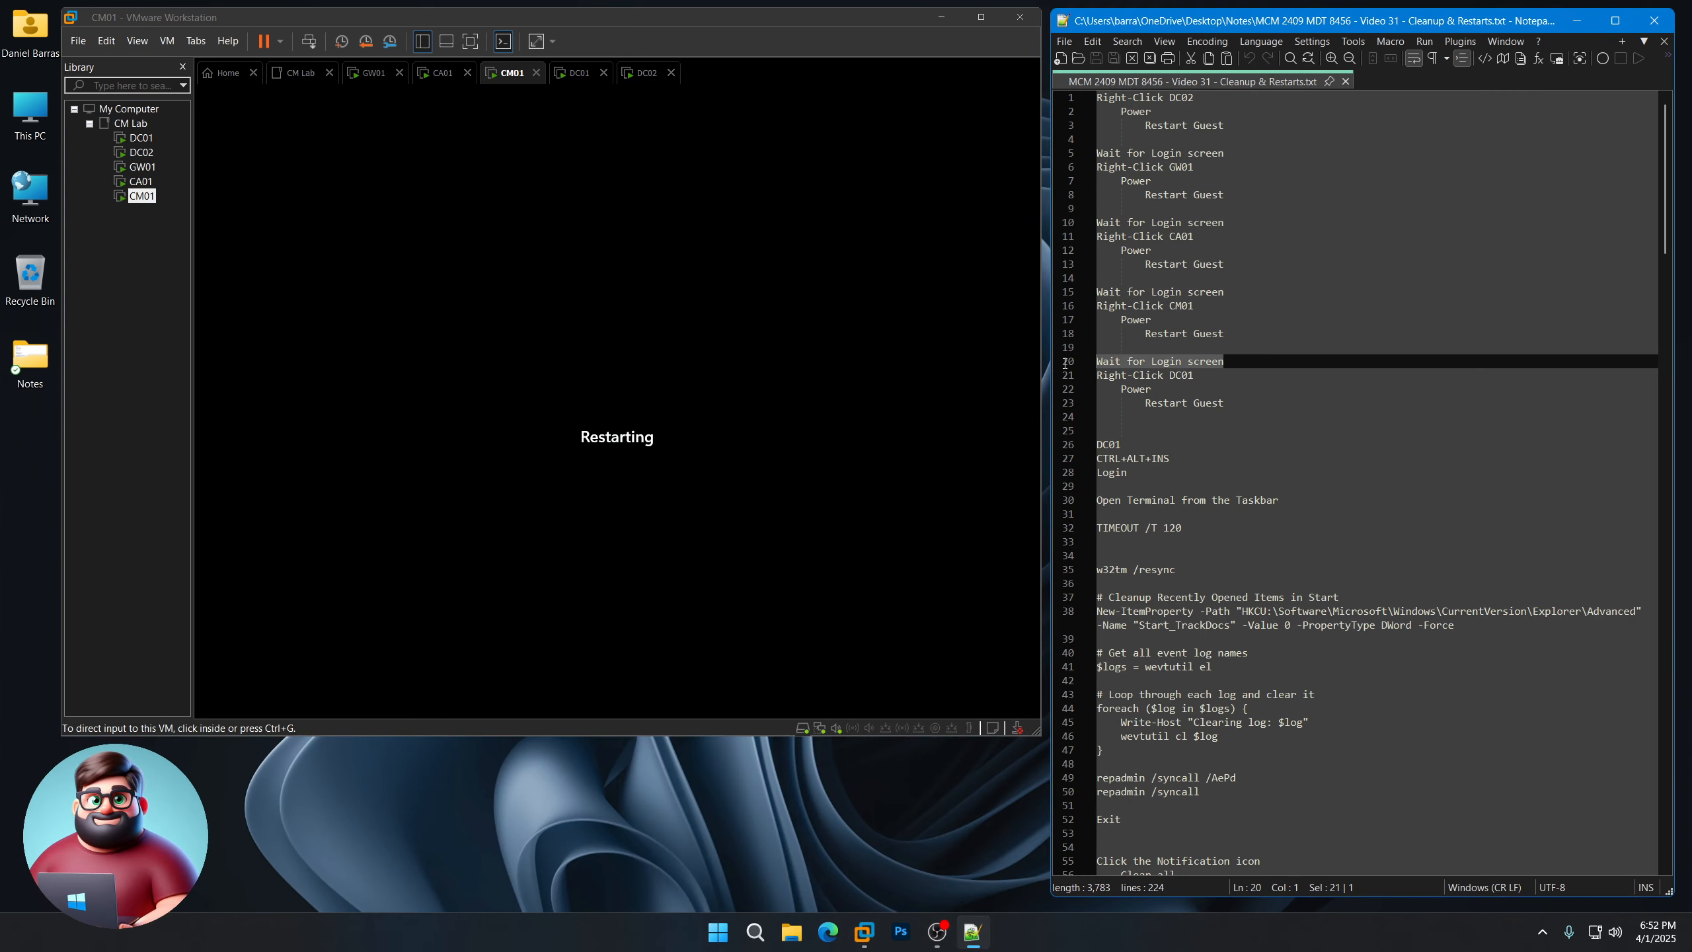
click(658, 817)
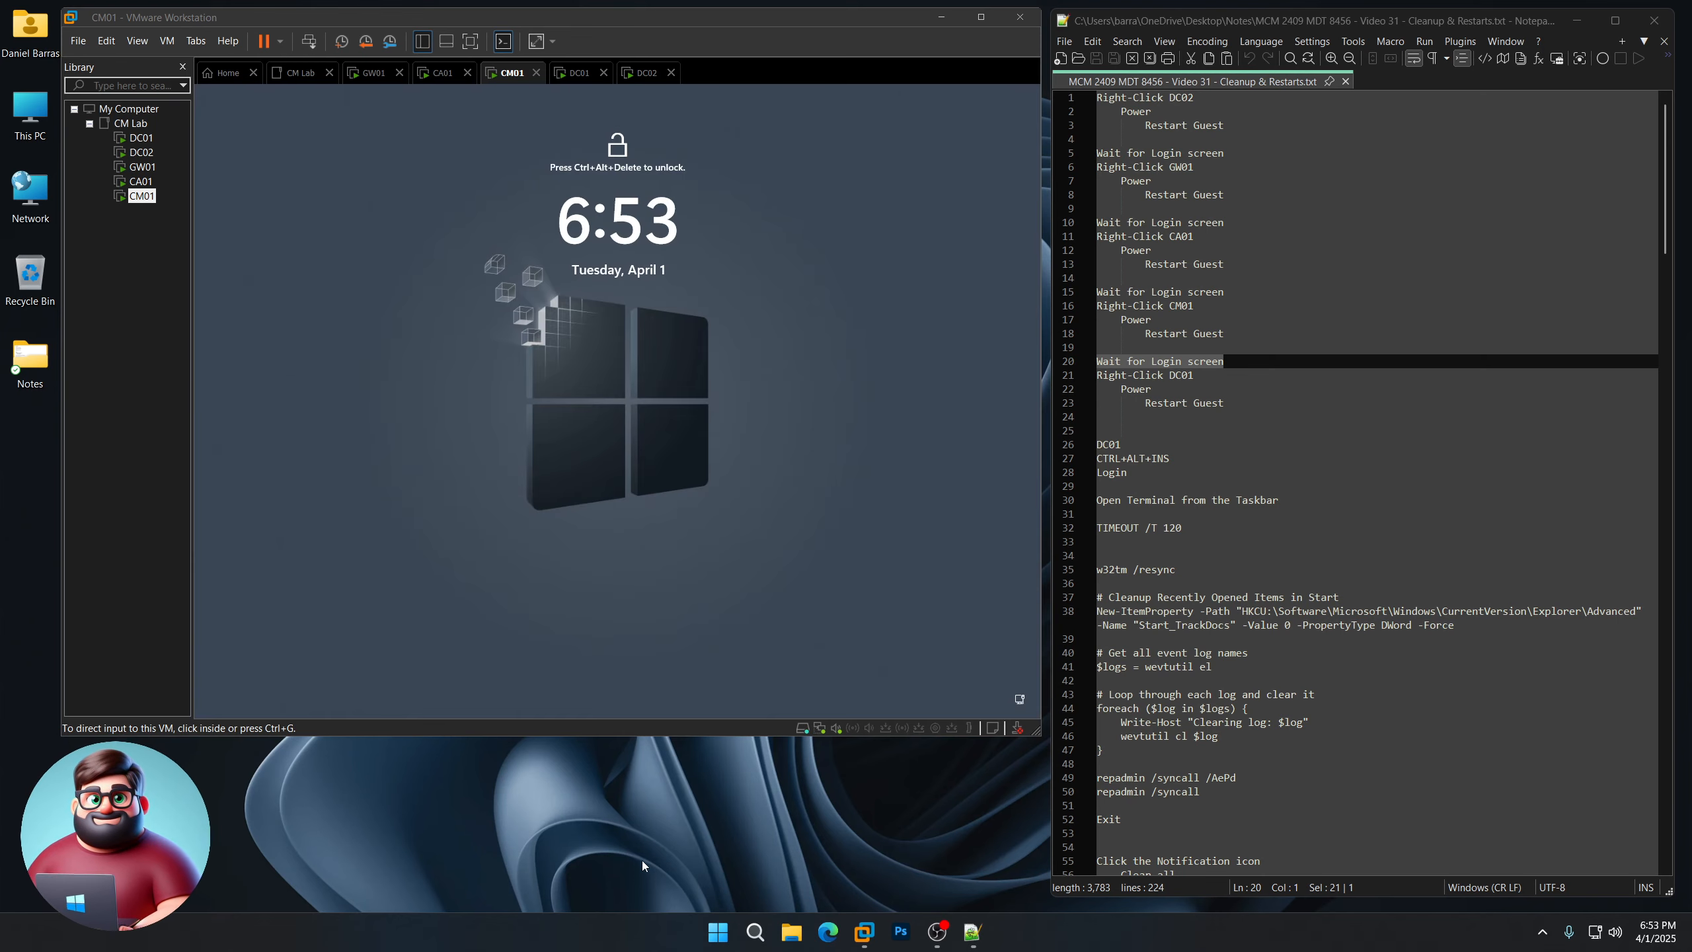
Restart the guest operating system of the DC01 virtual machine
click(141, 138)
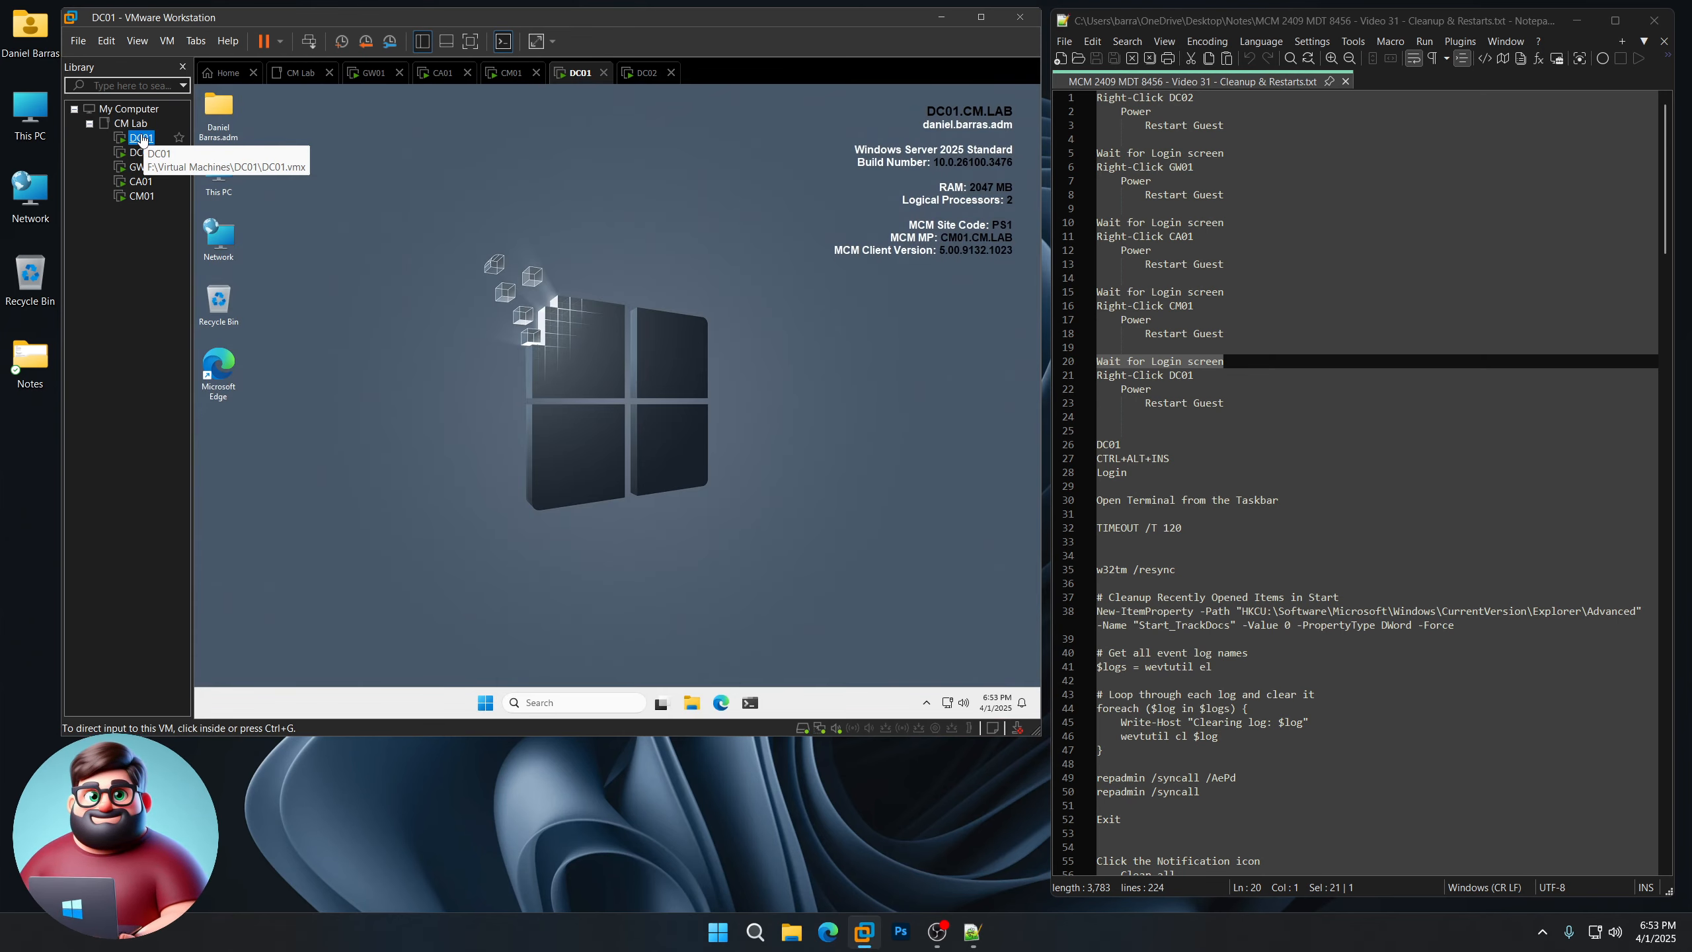
right_click(142, 138)
mouse_move(193, 249)
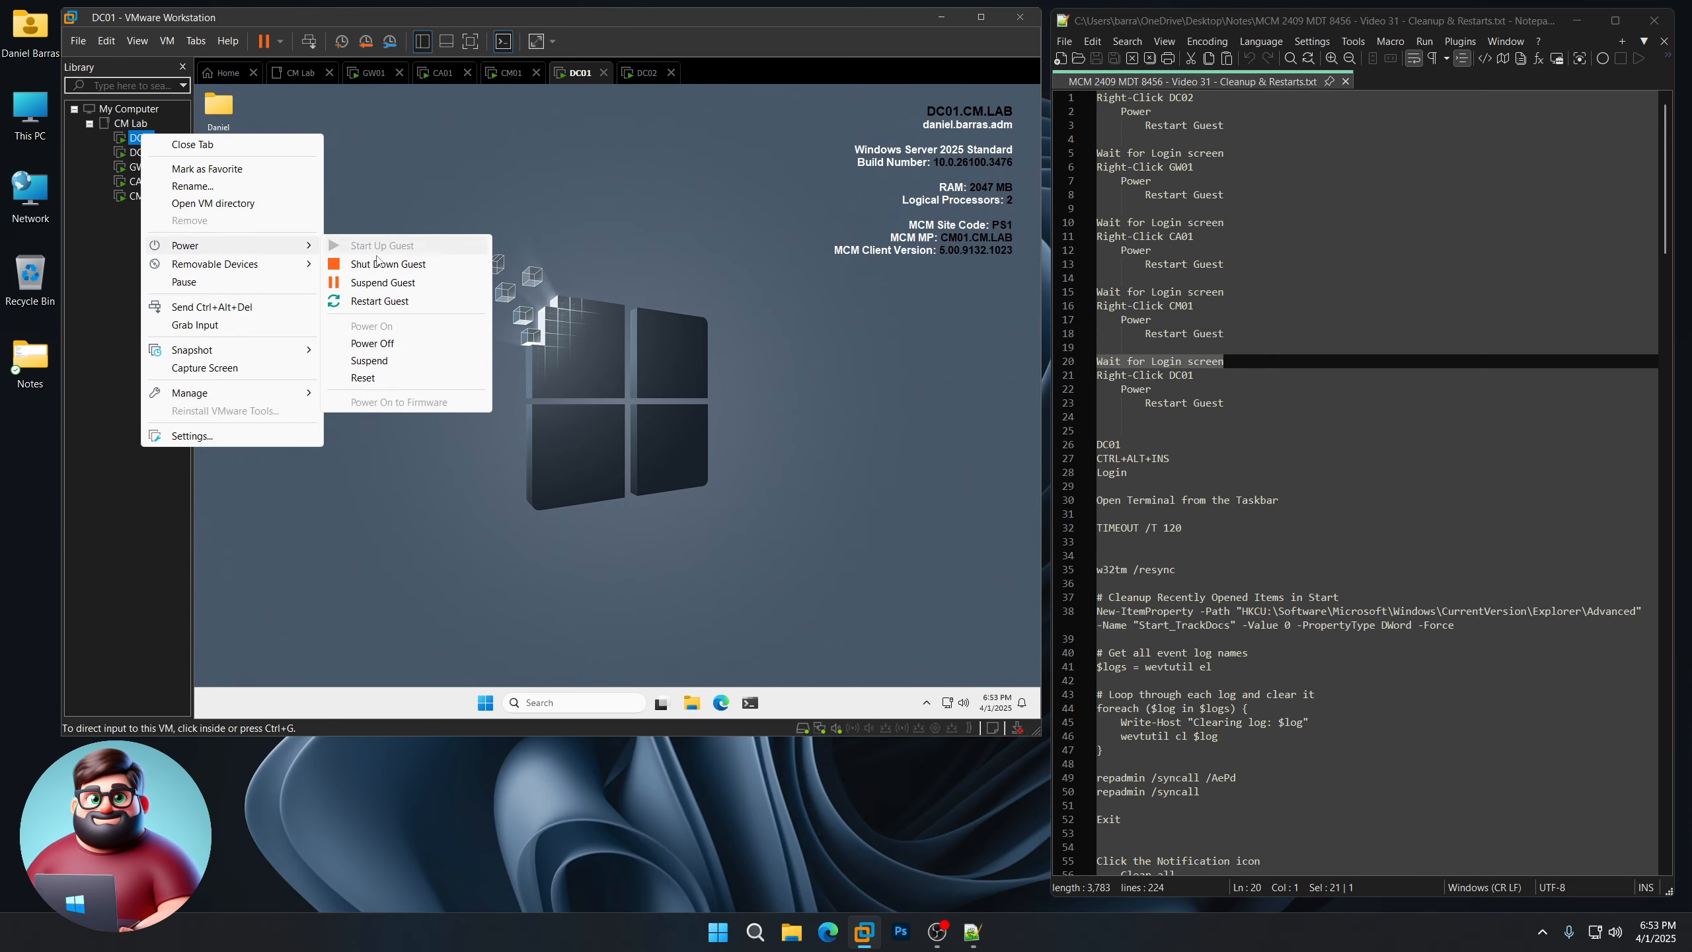
click(407, 303)
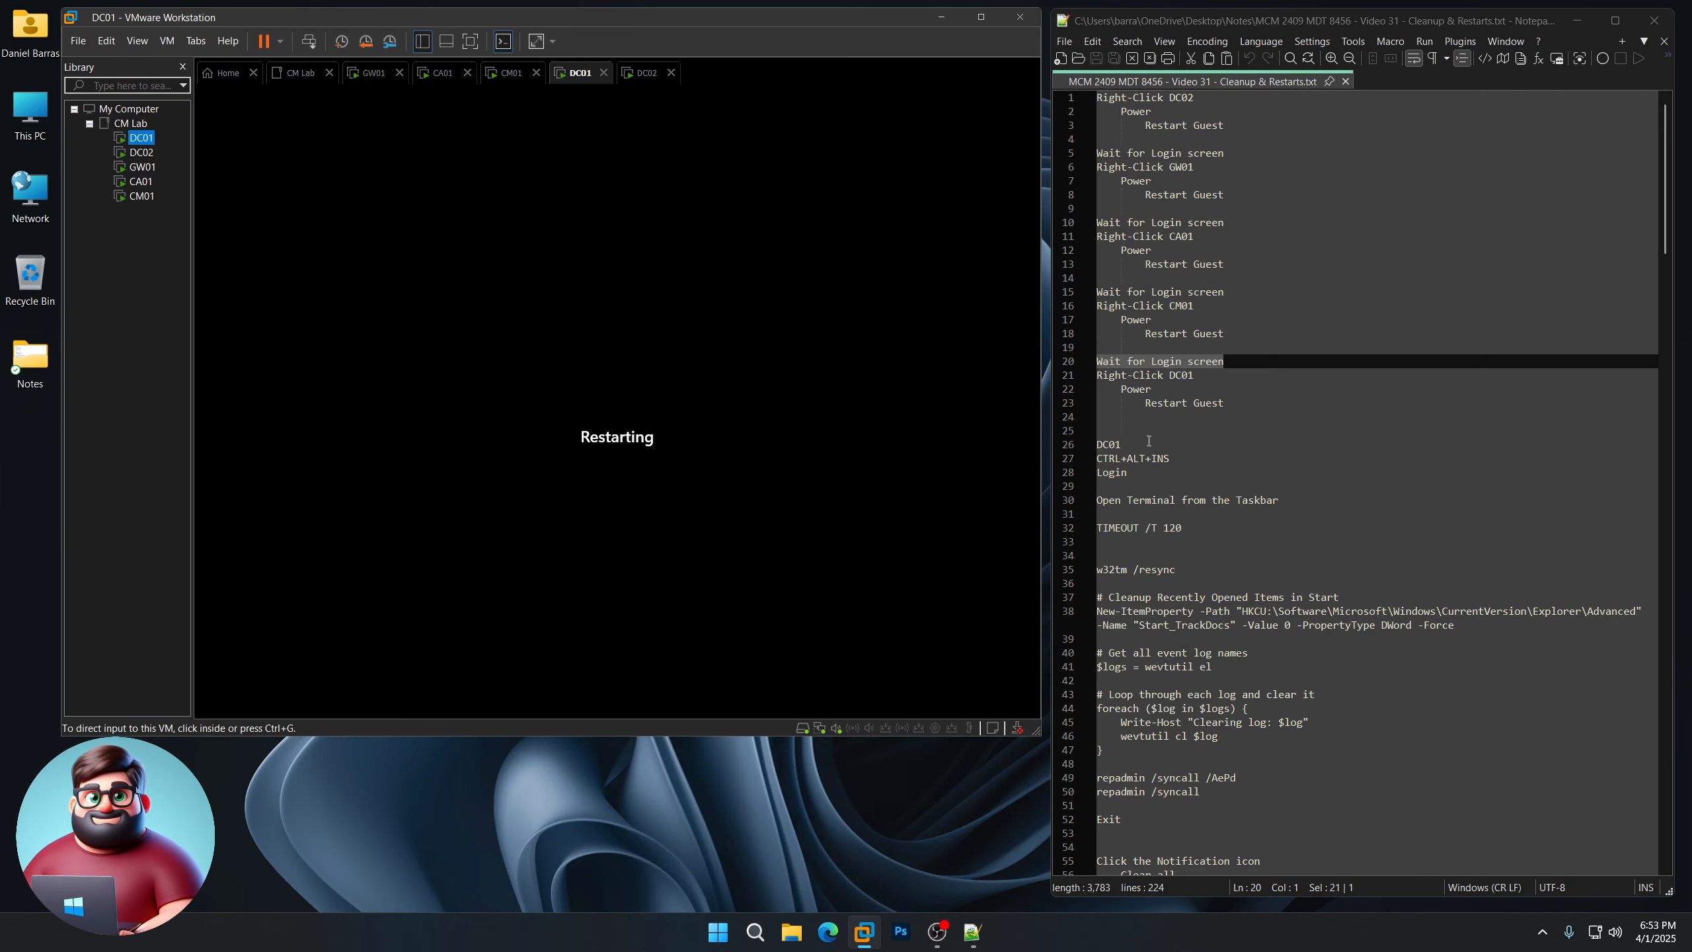
Highlight the DC01 login instructions in the notes and sign in to DC01 with the account password
scroll(1151, 445, down, 3)
drag(1127, 348, 1097, 319)
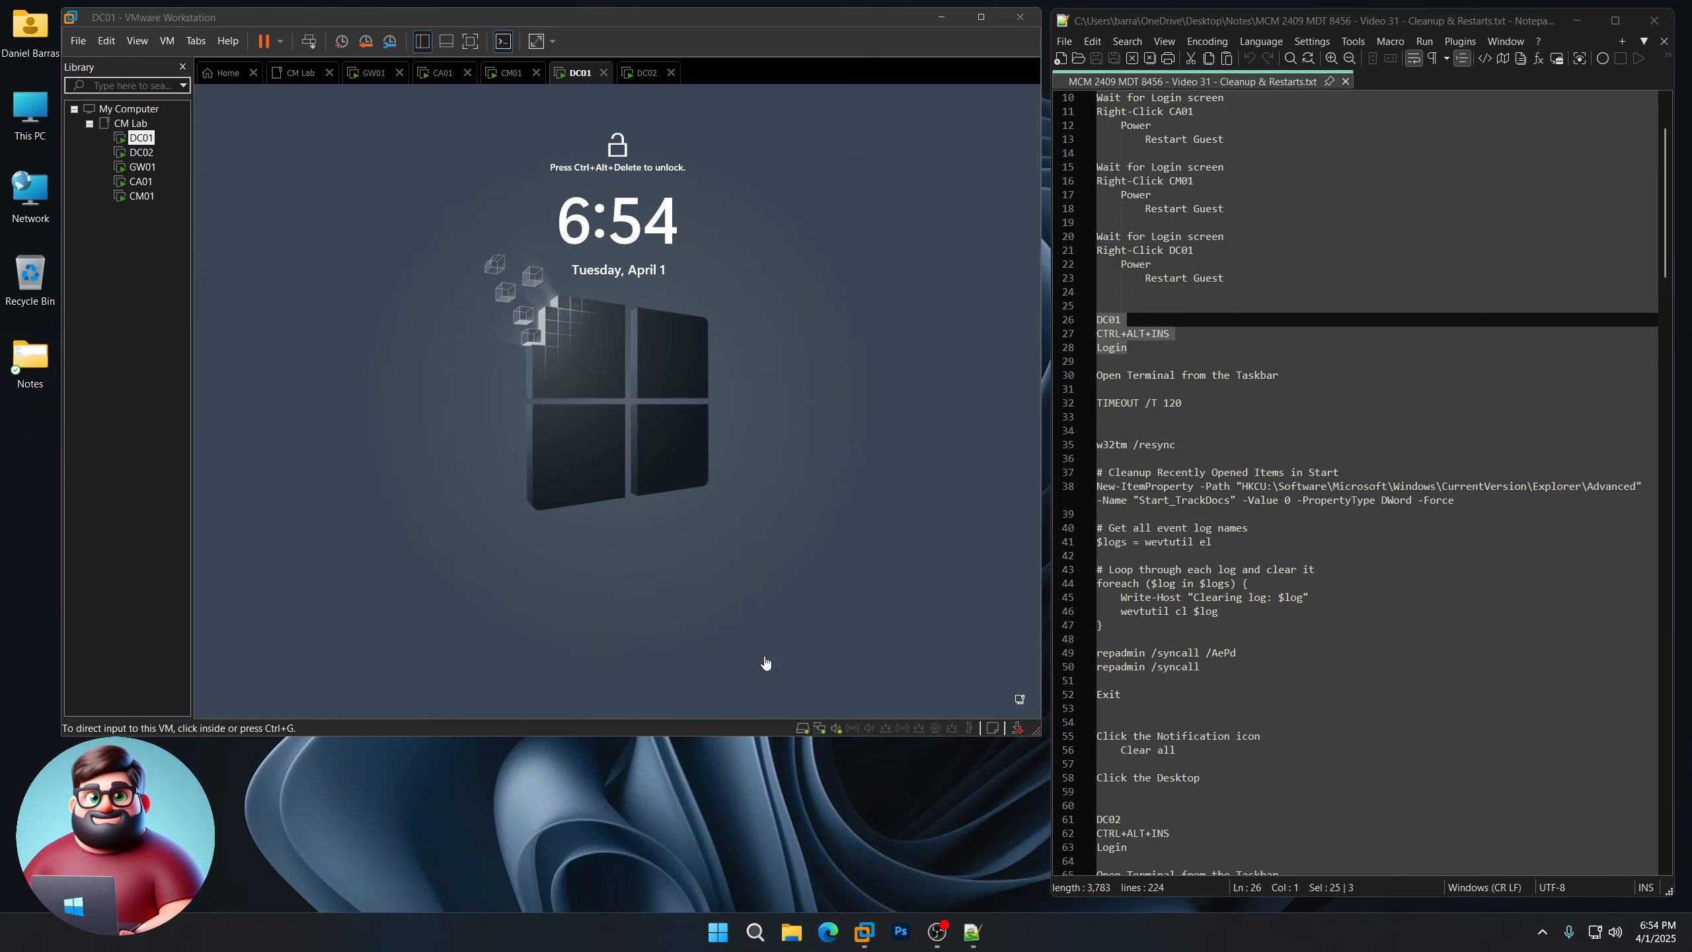
click(688, 567)
key(ctrl+alt+Insert)
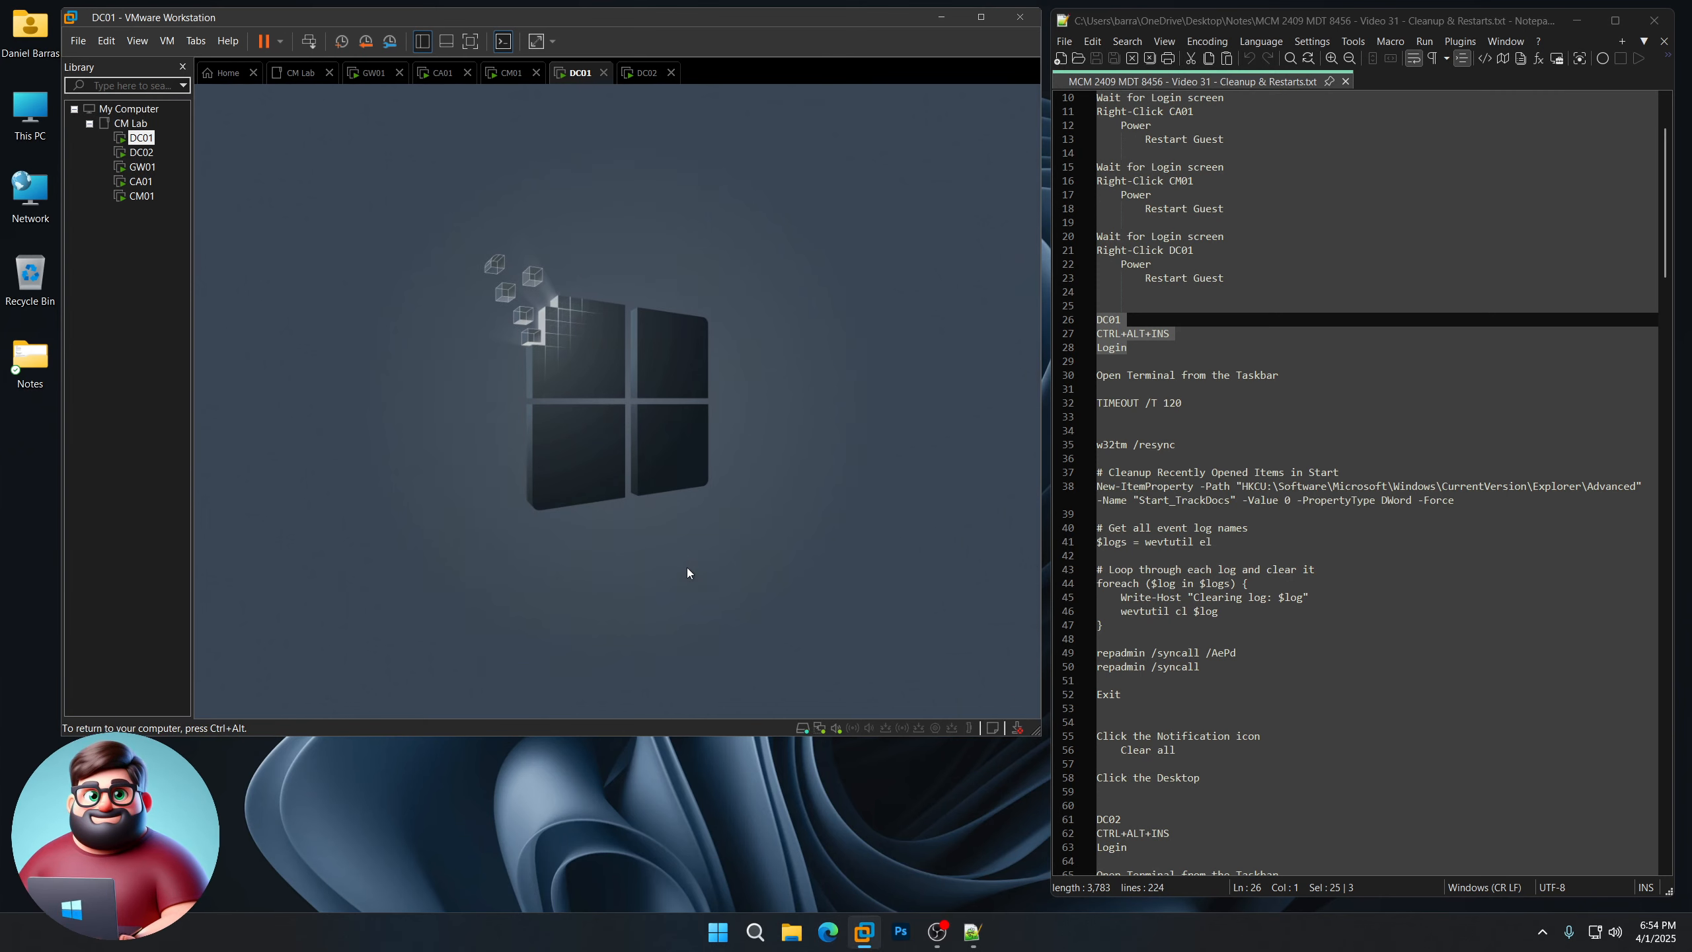
text(•••••••••••)
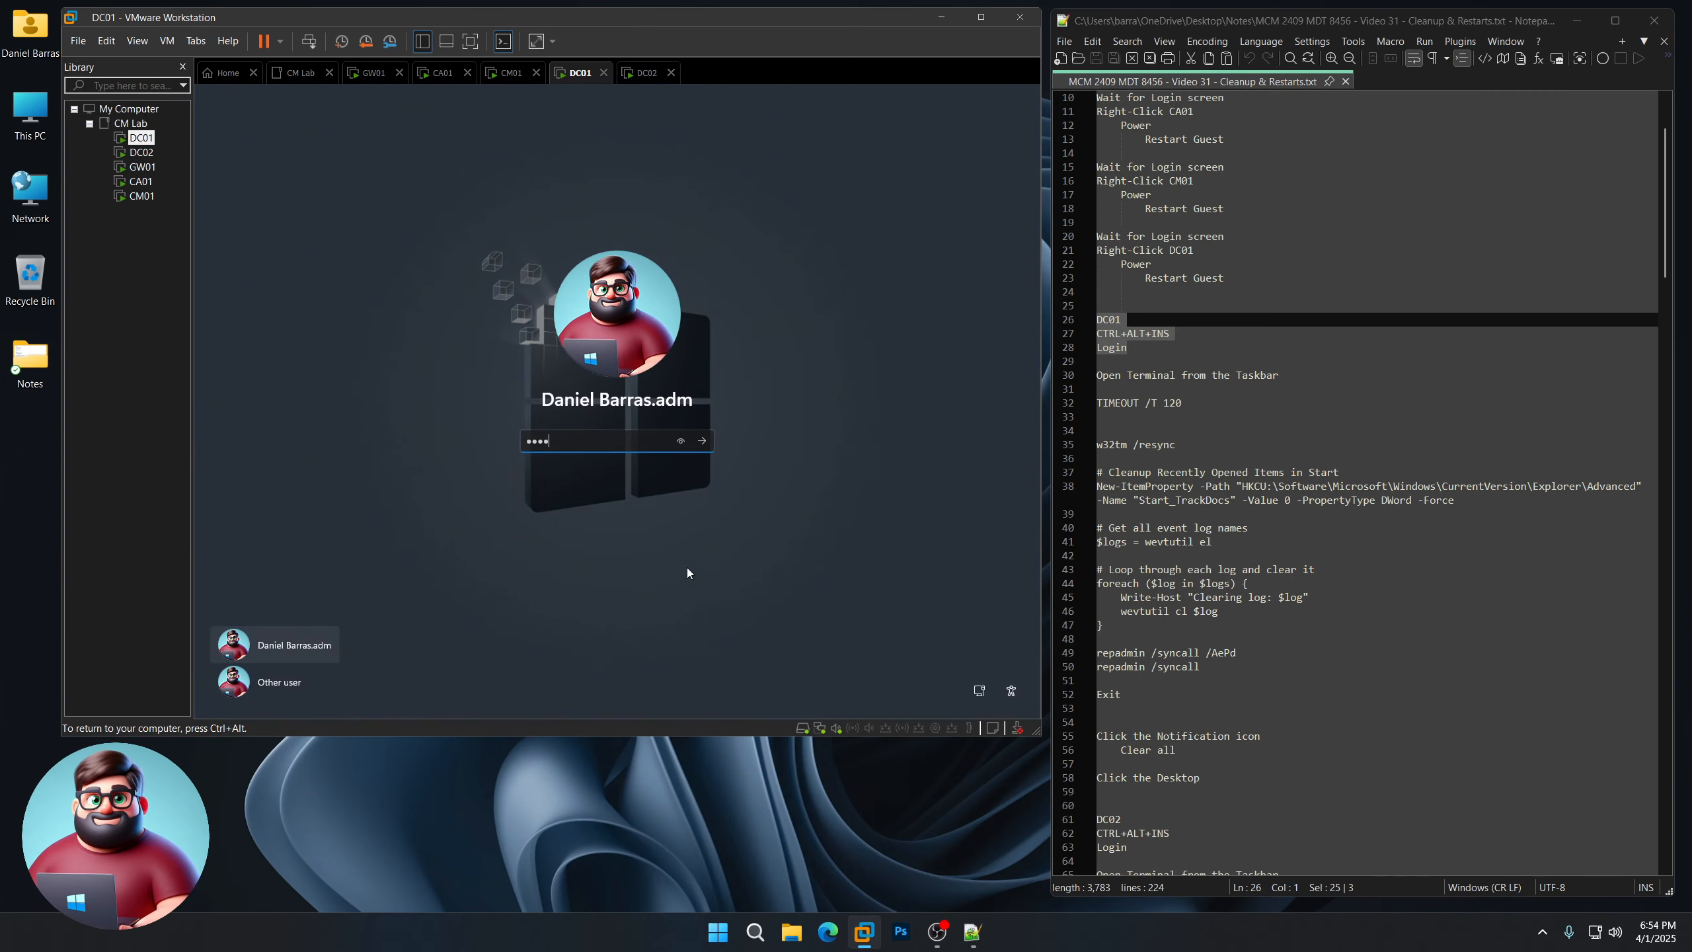
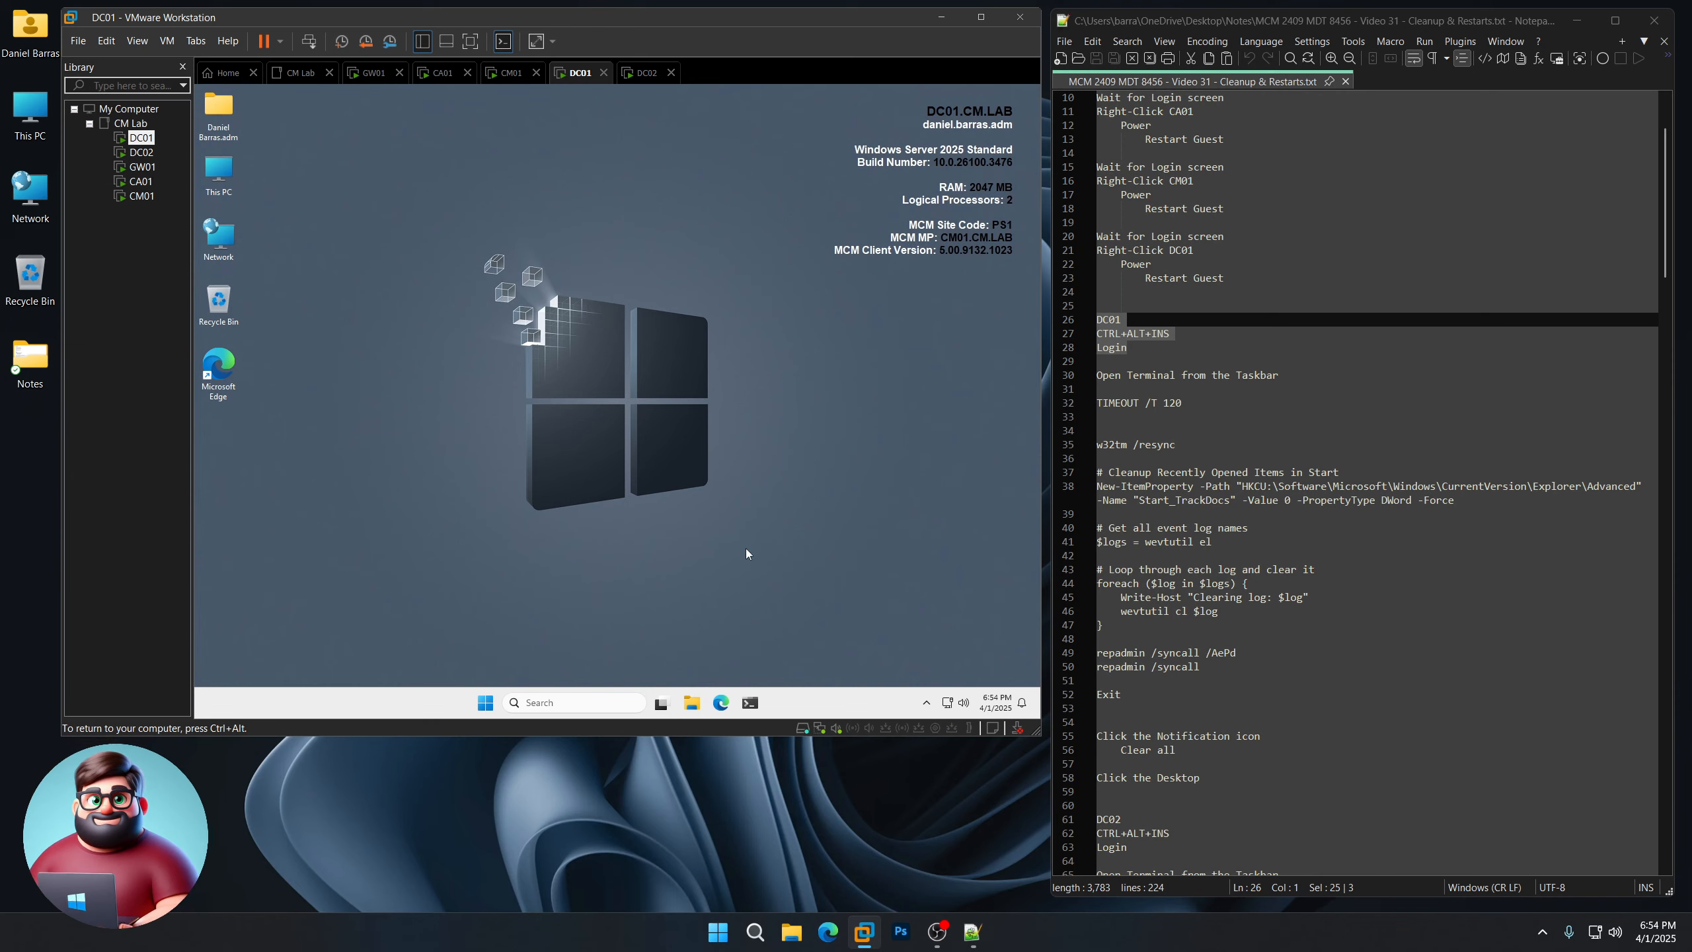
Reposition the PowerShell terminal on DC01, copy TIMEOUT /T 120 from the notes, and run it there
drag(742, 246, 663, 193)
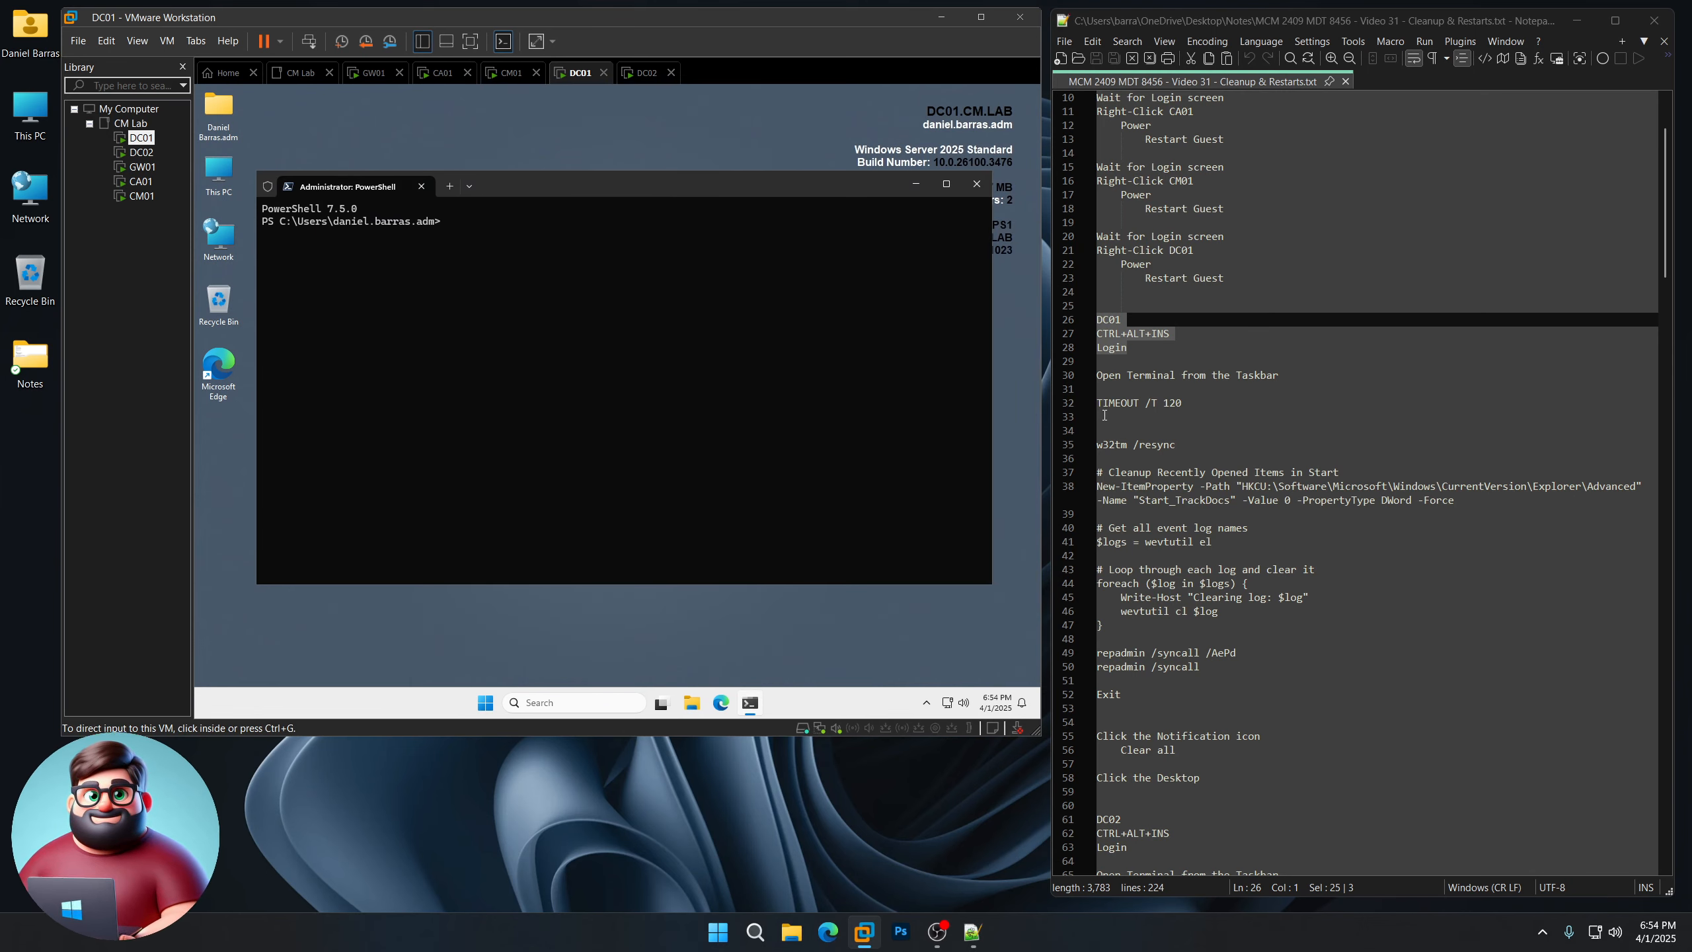
drag(1105, 415, 1090, 407)
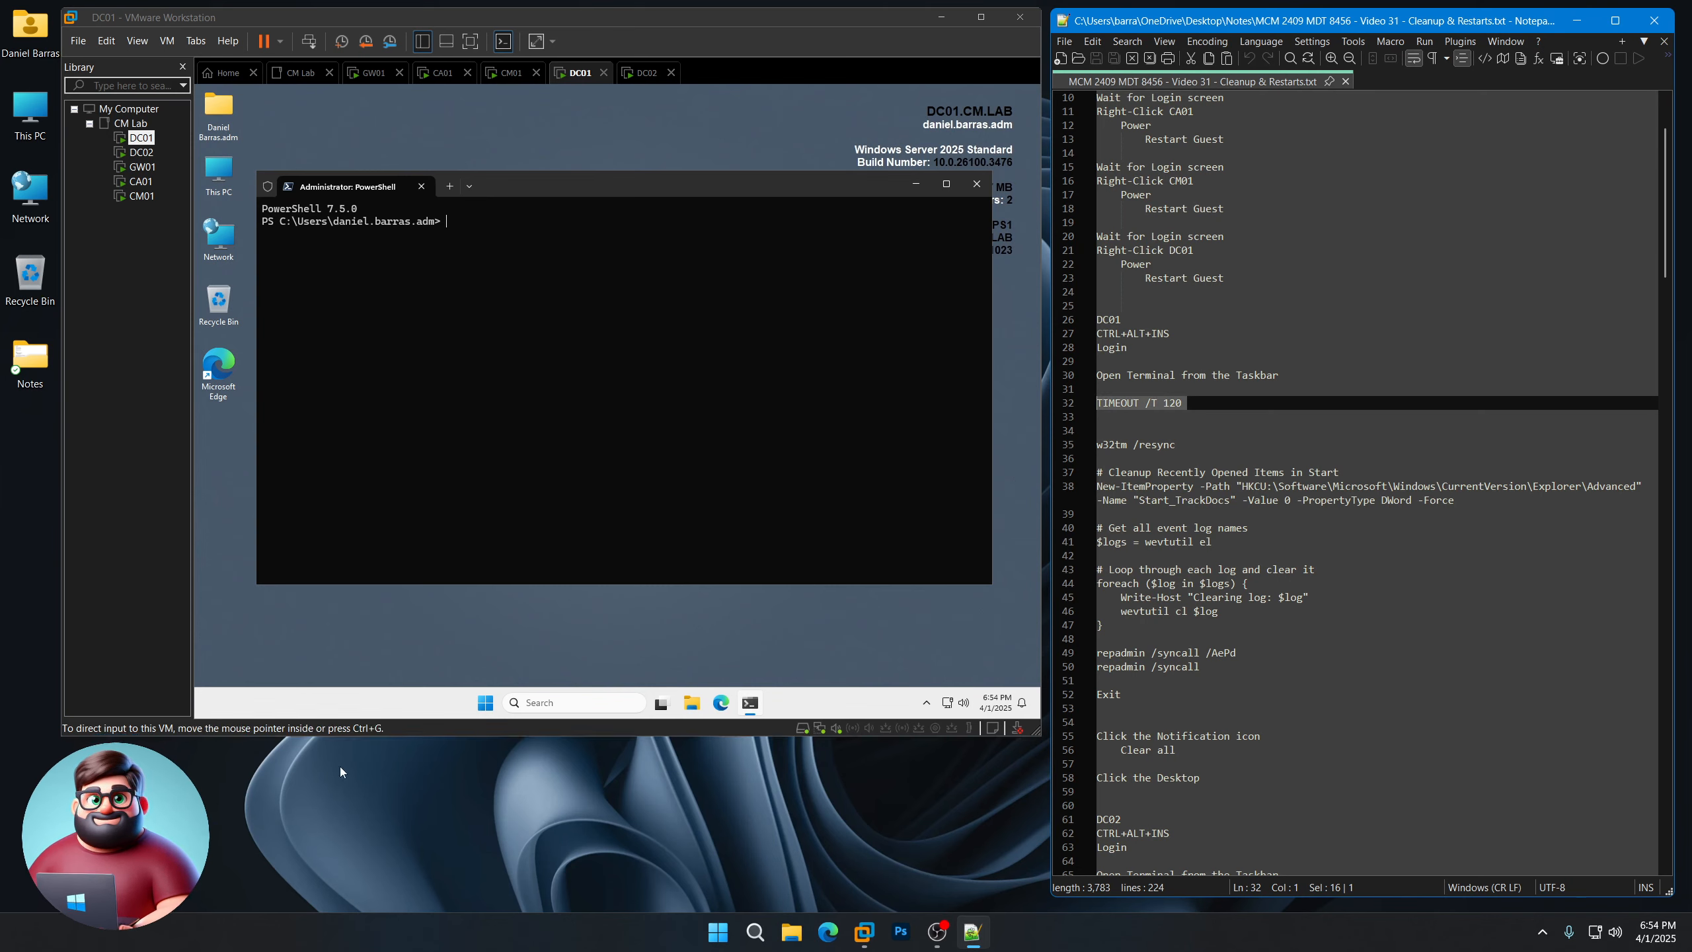
right_click(1131, 406)
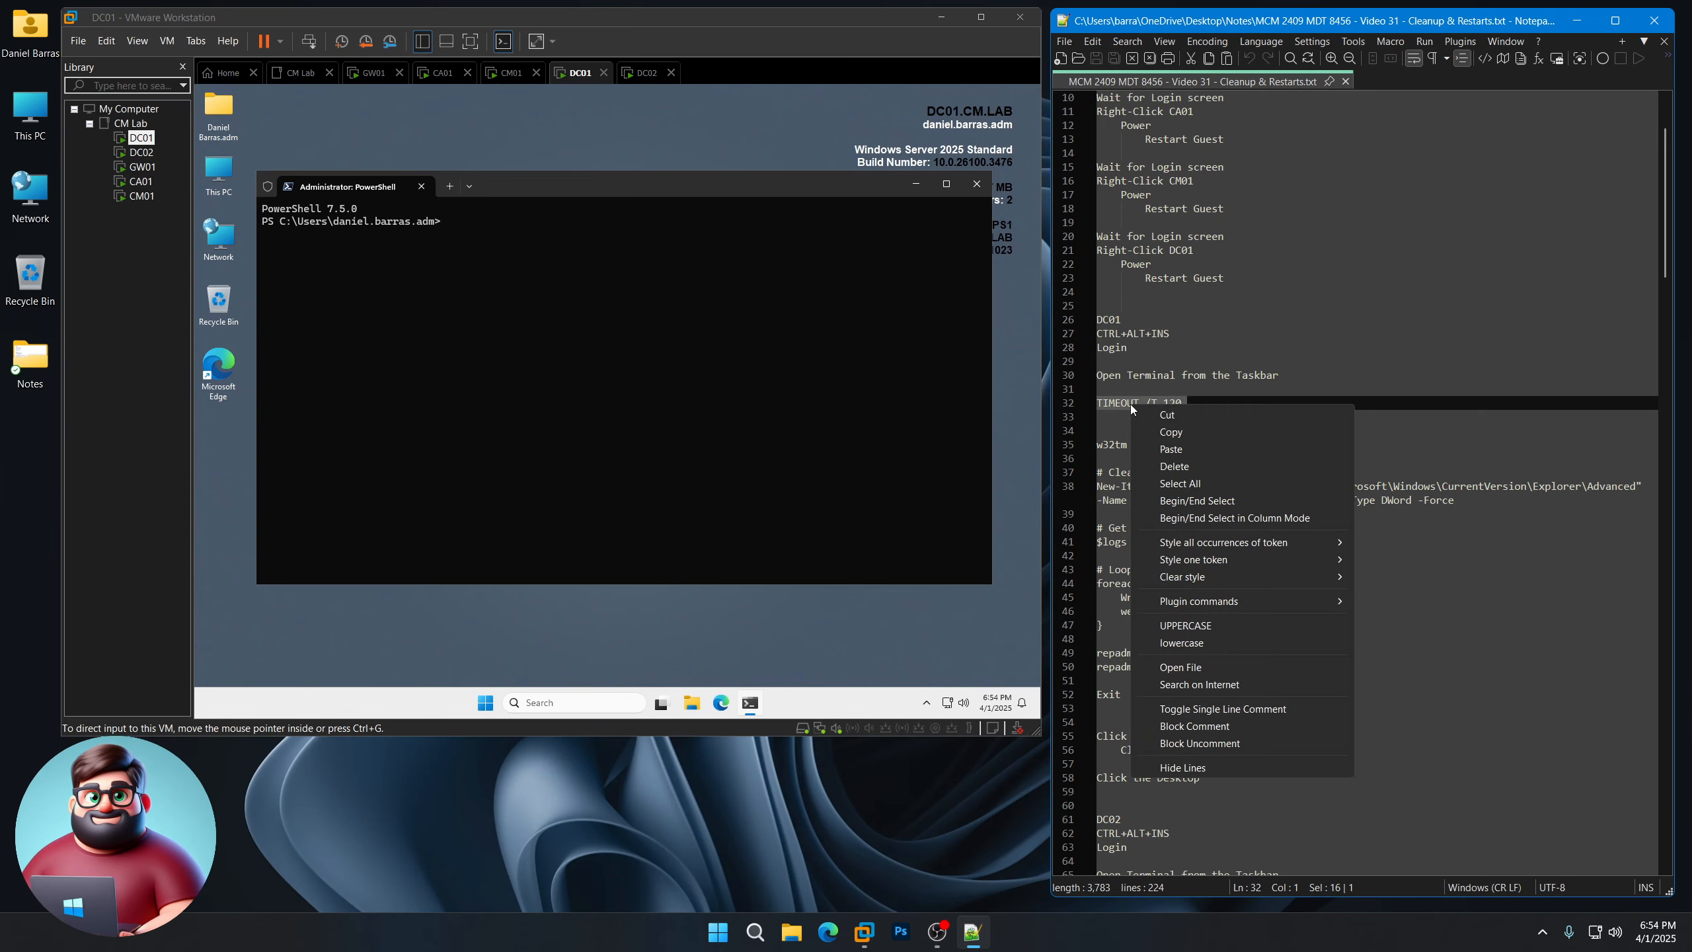
click(1160, 433)
right_click(524, 266)
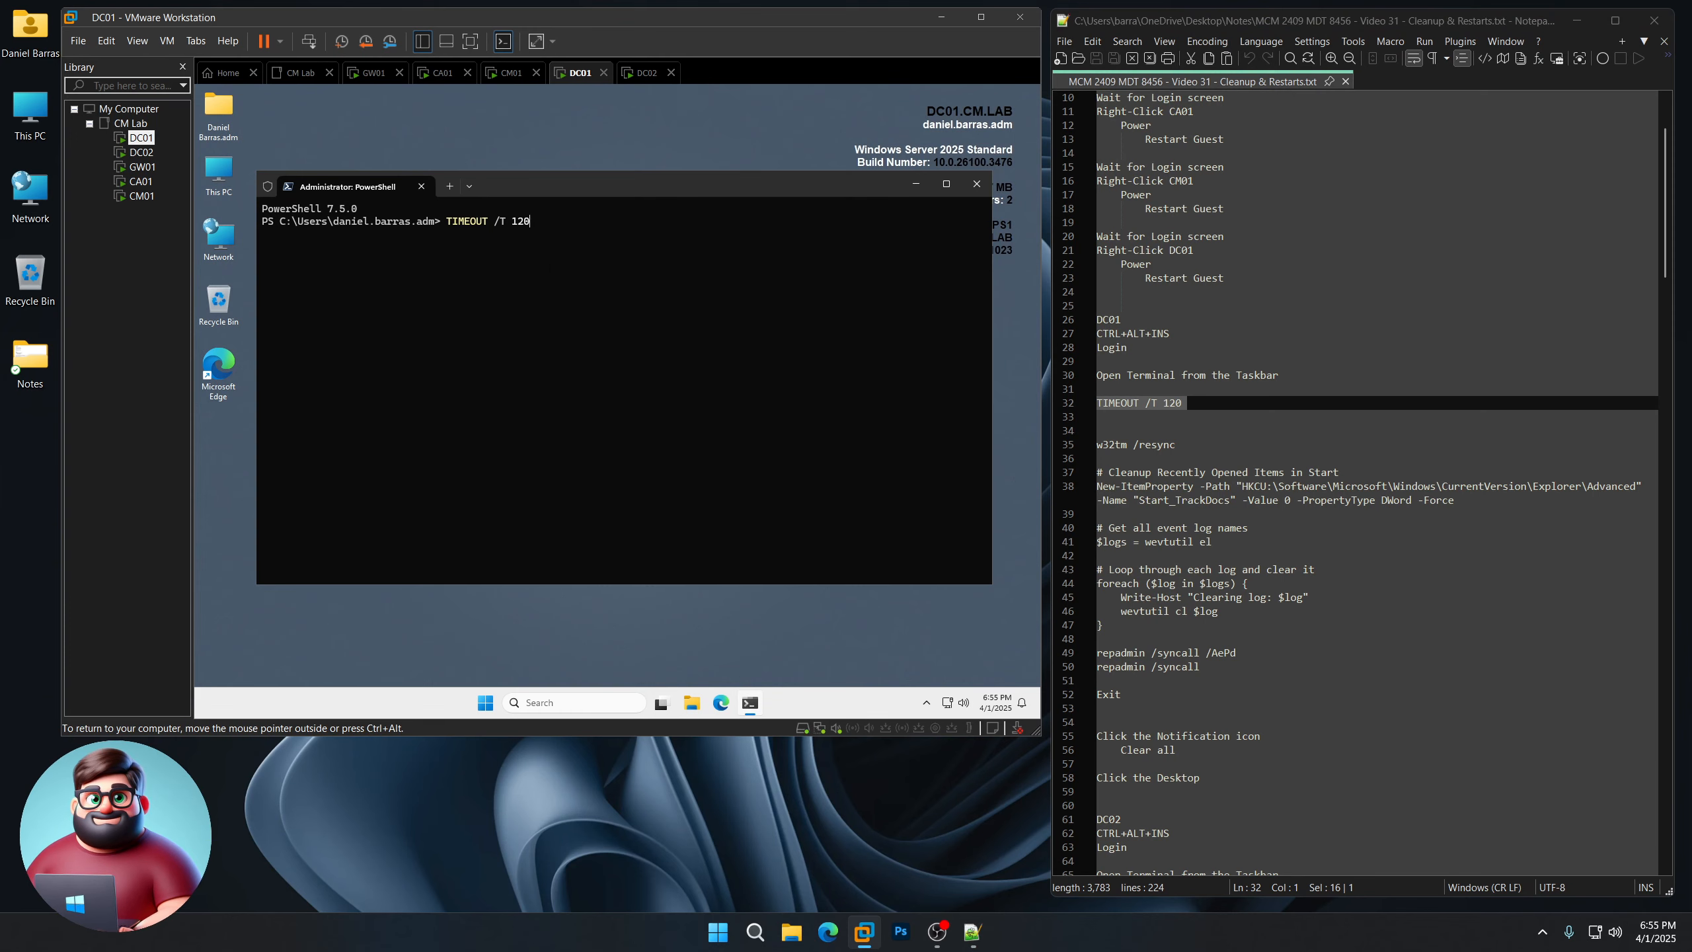
key(Return)
click(867, 822)
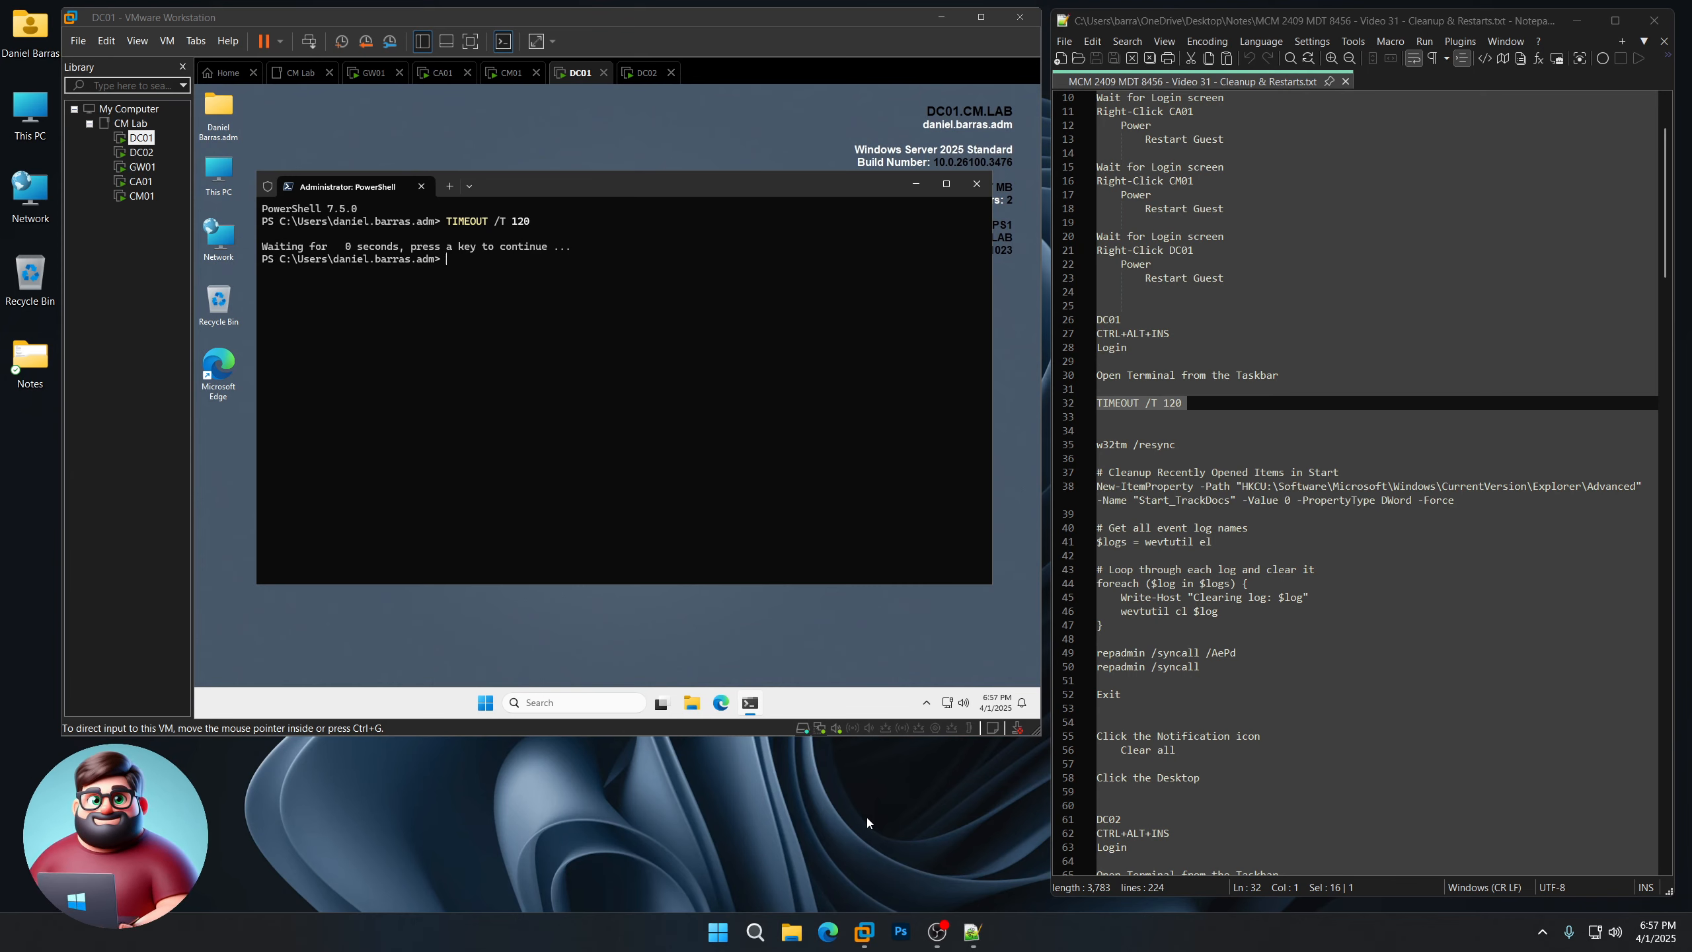
Copy the DC01 command block from w32tm /resync through Exit out of the notes and run it in DC01's PowerShell
scroll(1185, 369, down, 4)
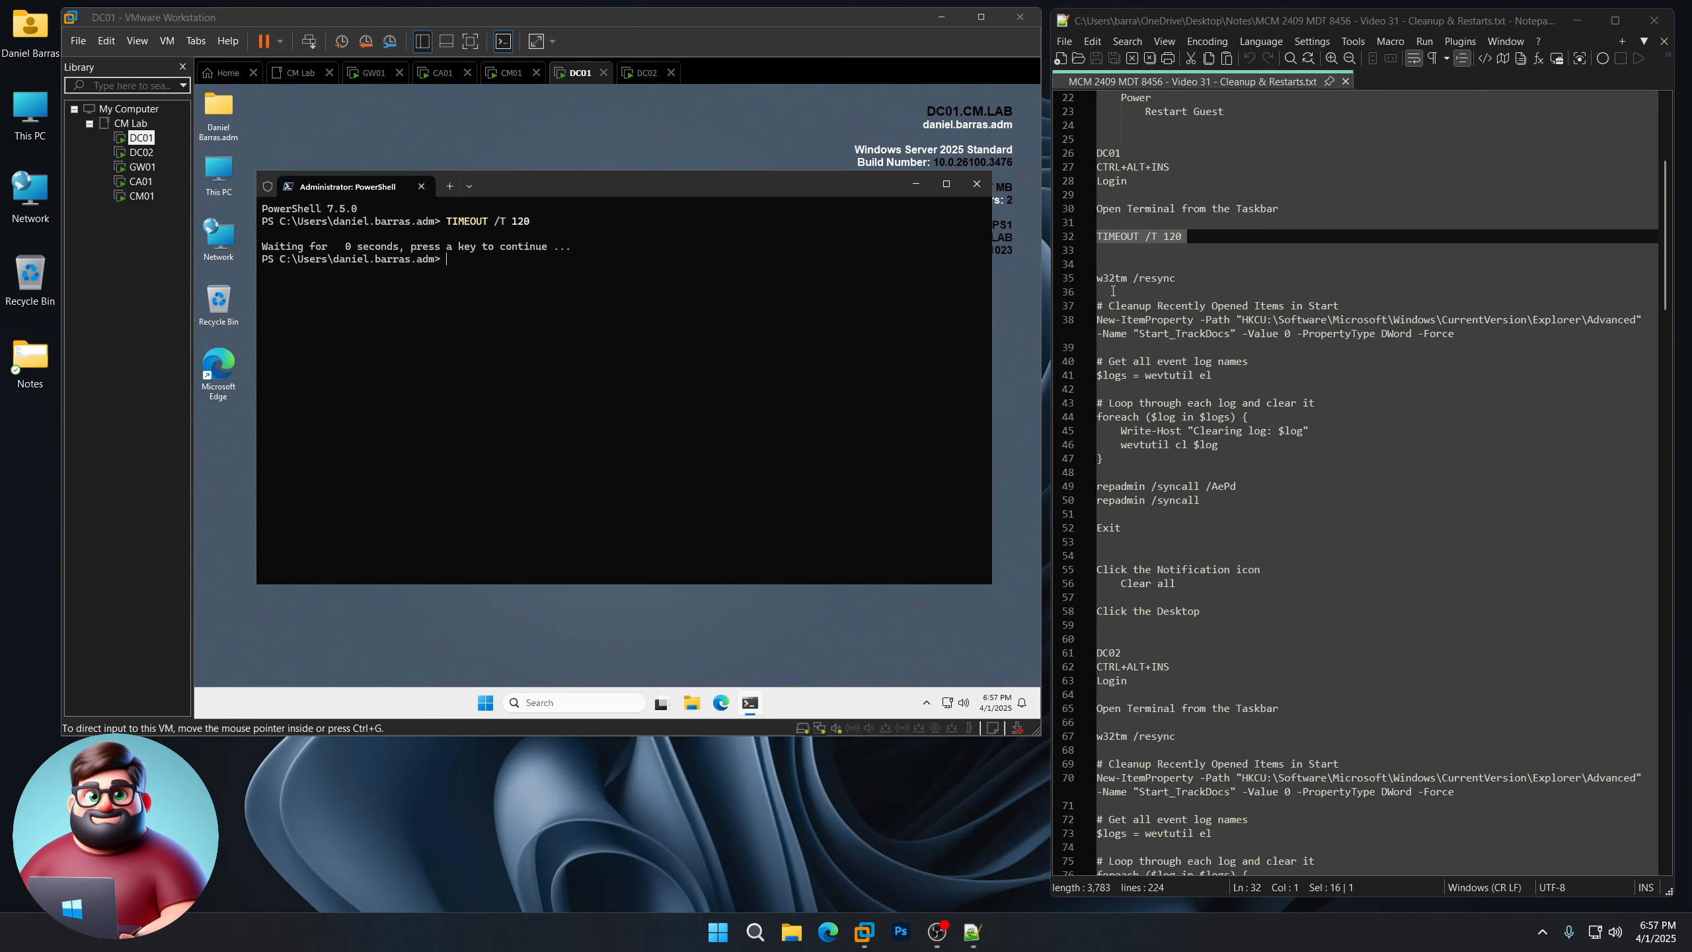
drag(1098, 277, 1234, 532)
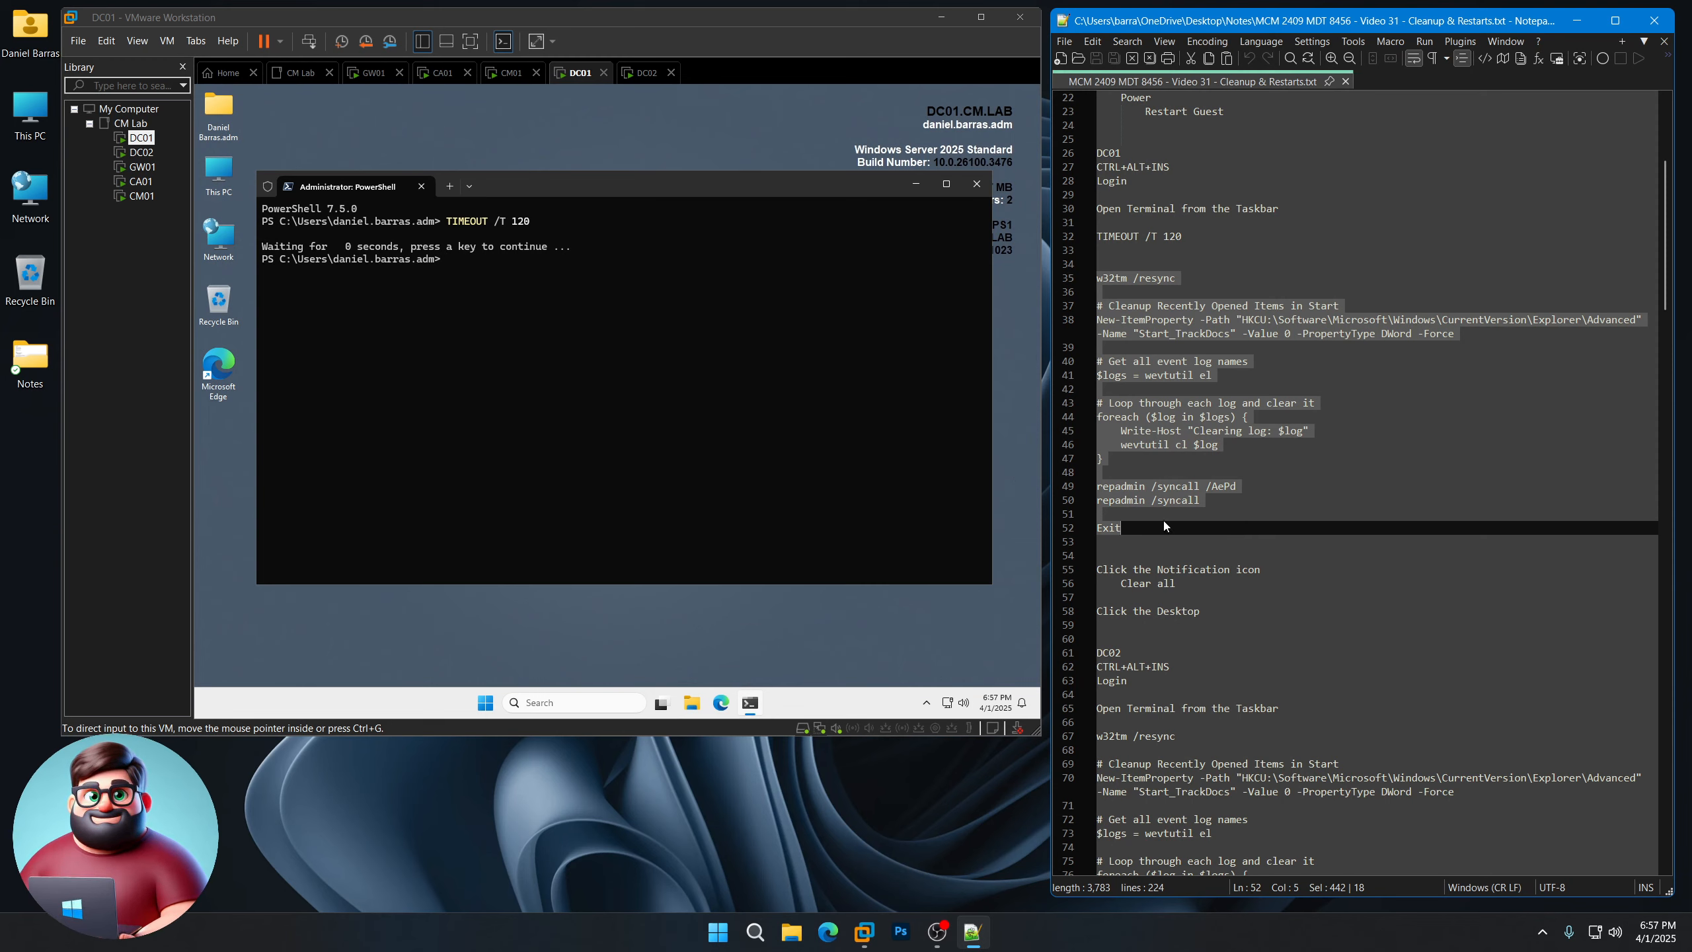
right_click(1141, 498)
click(1192, 524)
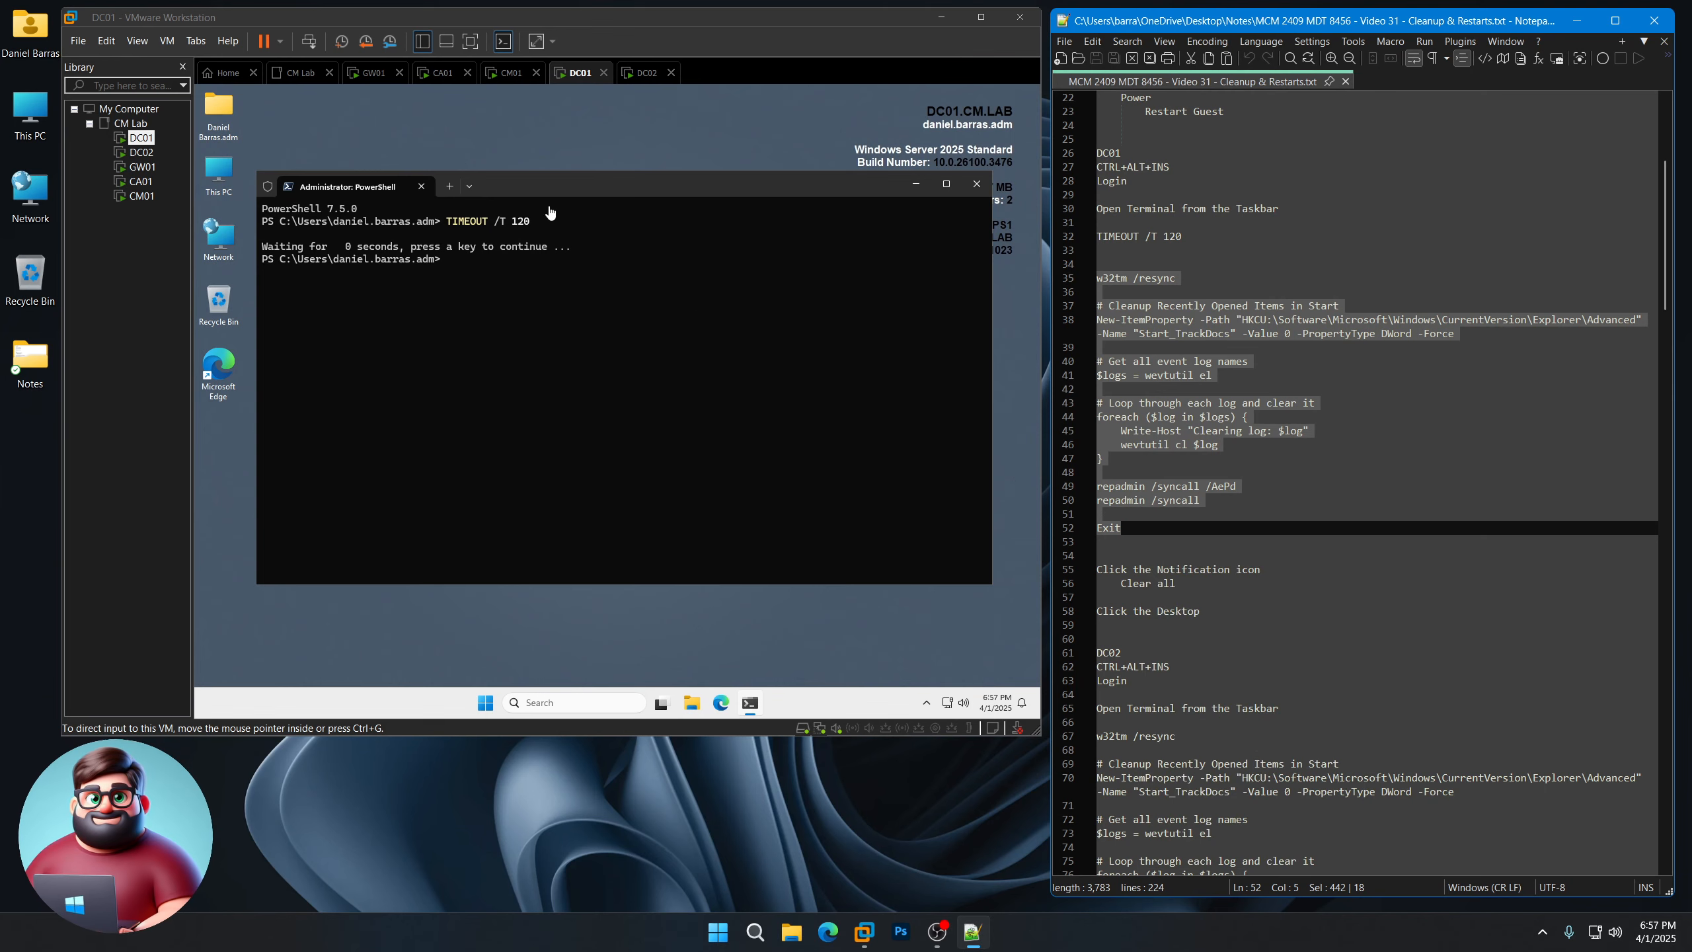
click(547, 273)
right_click(548, 270)
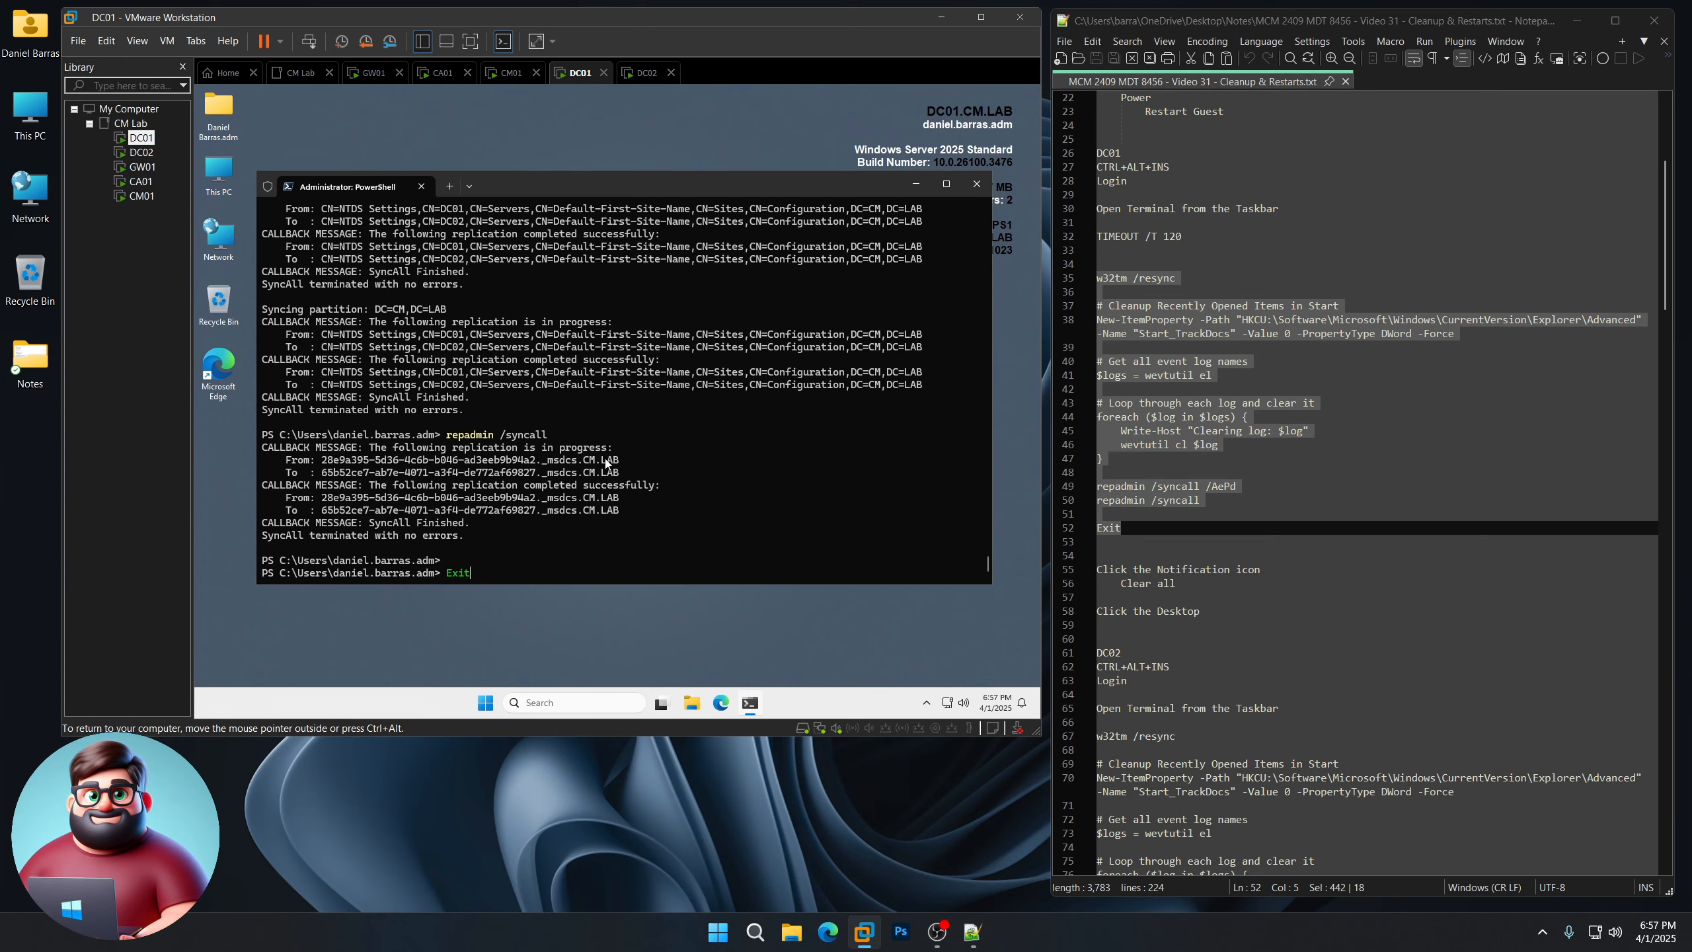
key(Return)
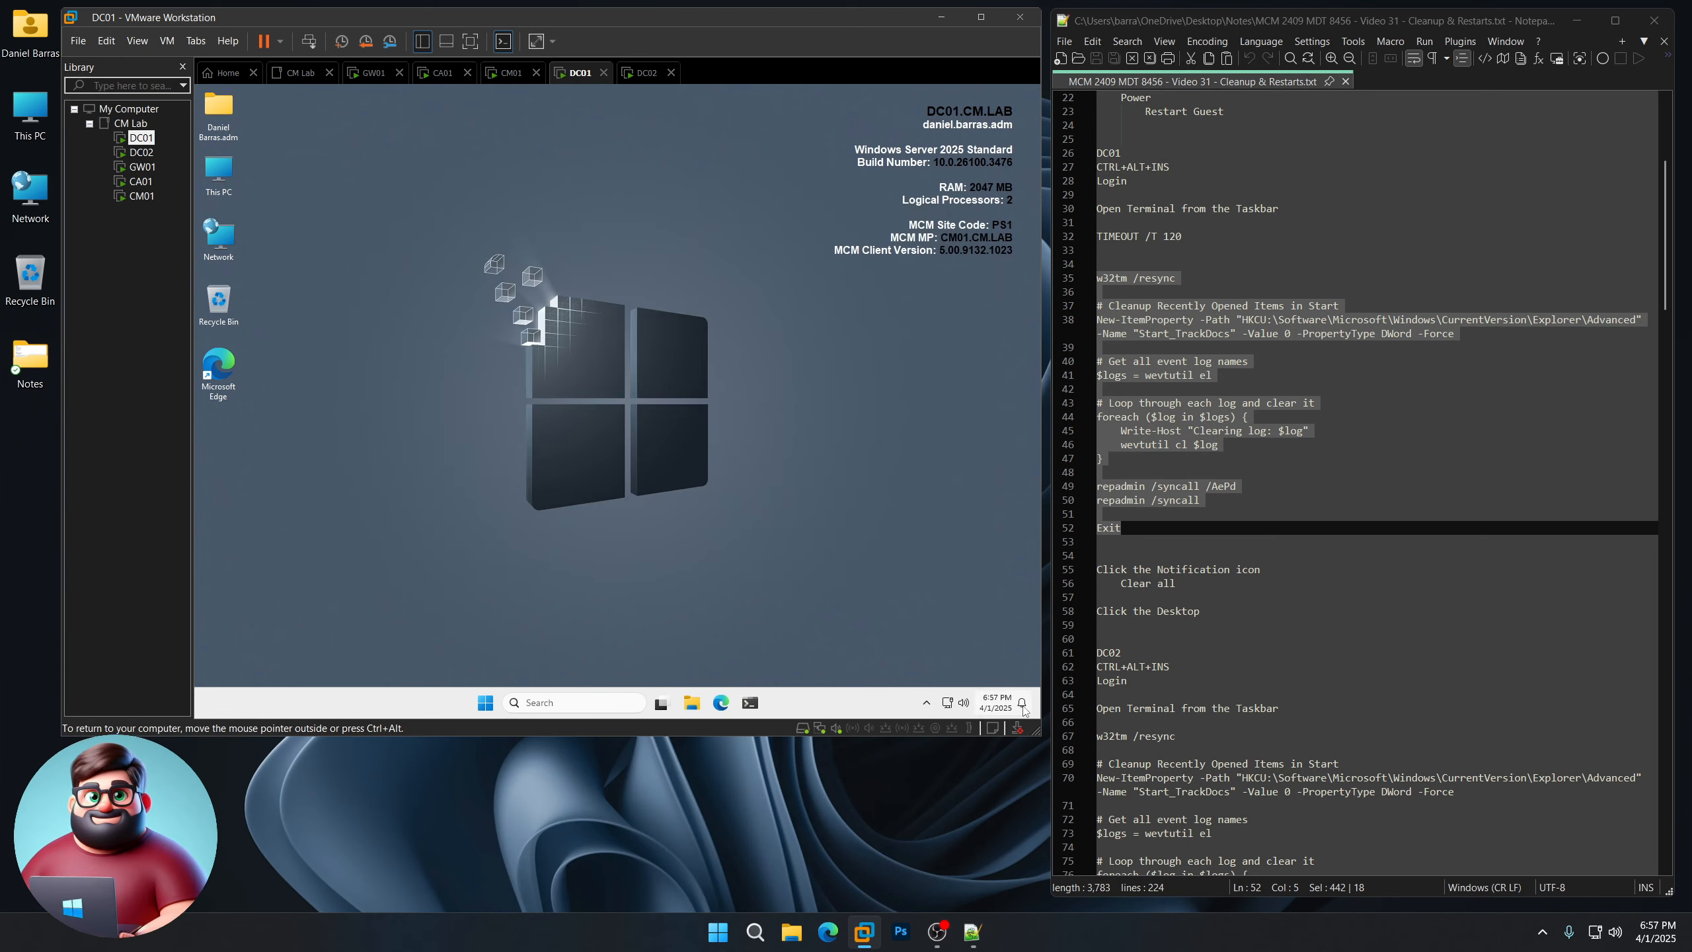
Check DC01's notifications for anything to clear and return to its desktop
click(1022, 704)
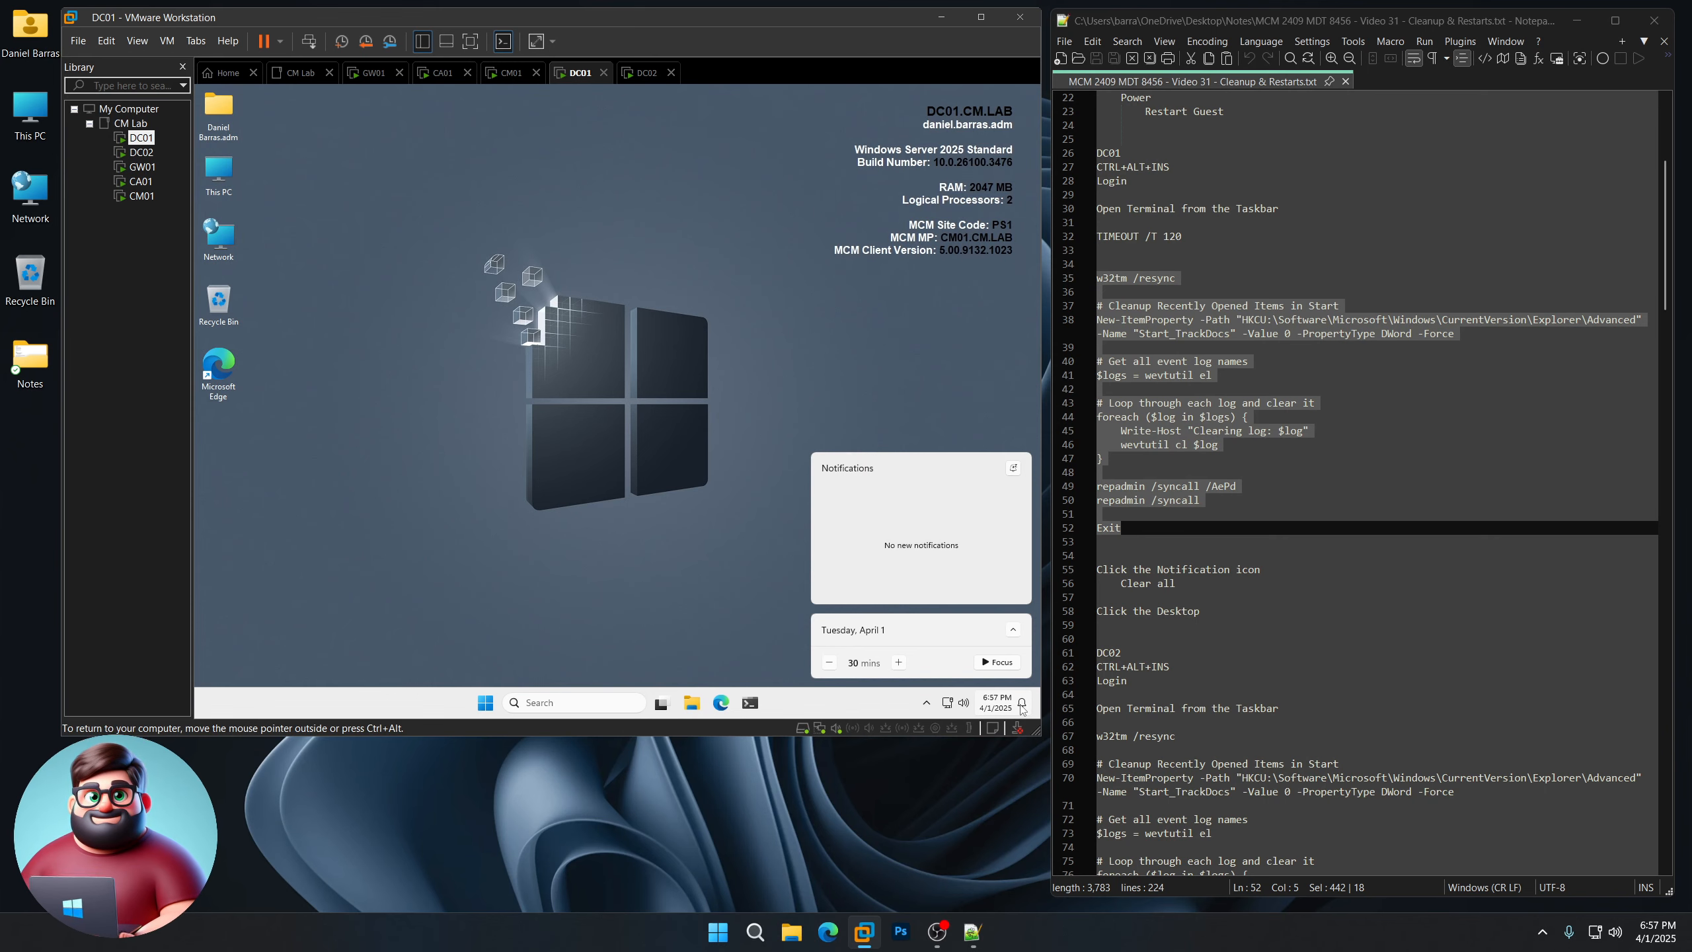
click(663, 603)
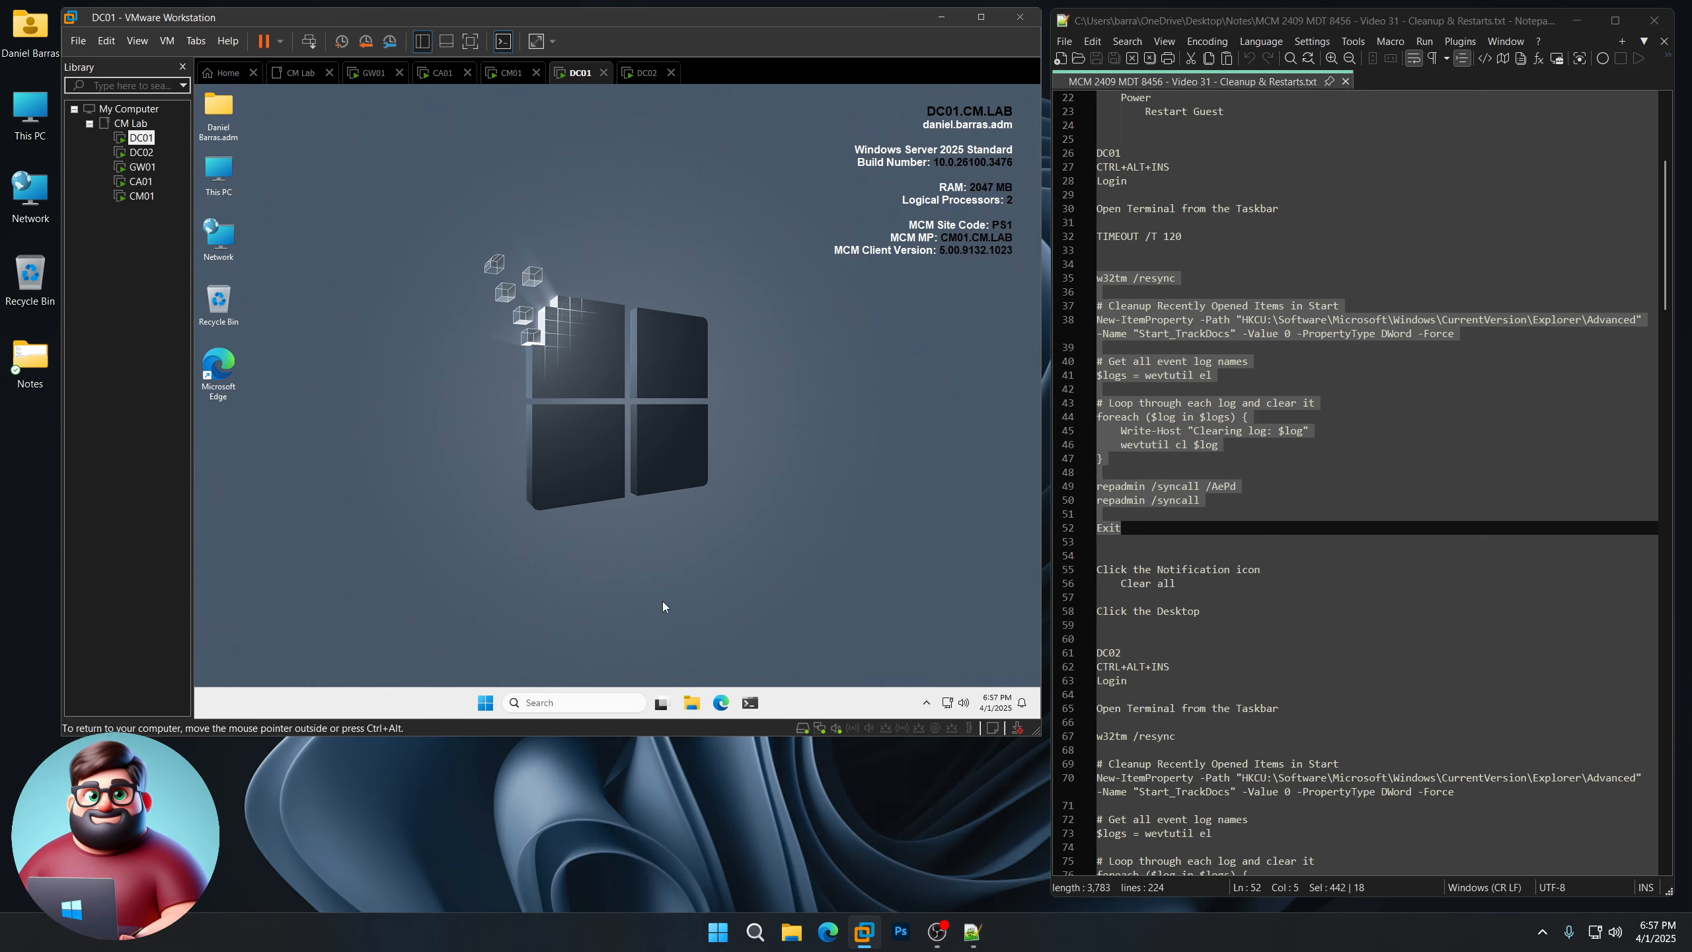
Find the DC02 instructions in the notes, switch to the DC02 virtual machine, and bring up its Windows sign-in prompt
scroll(1366, 480, down, 8)
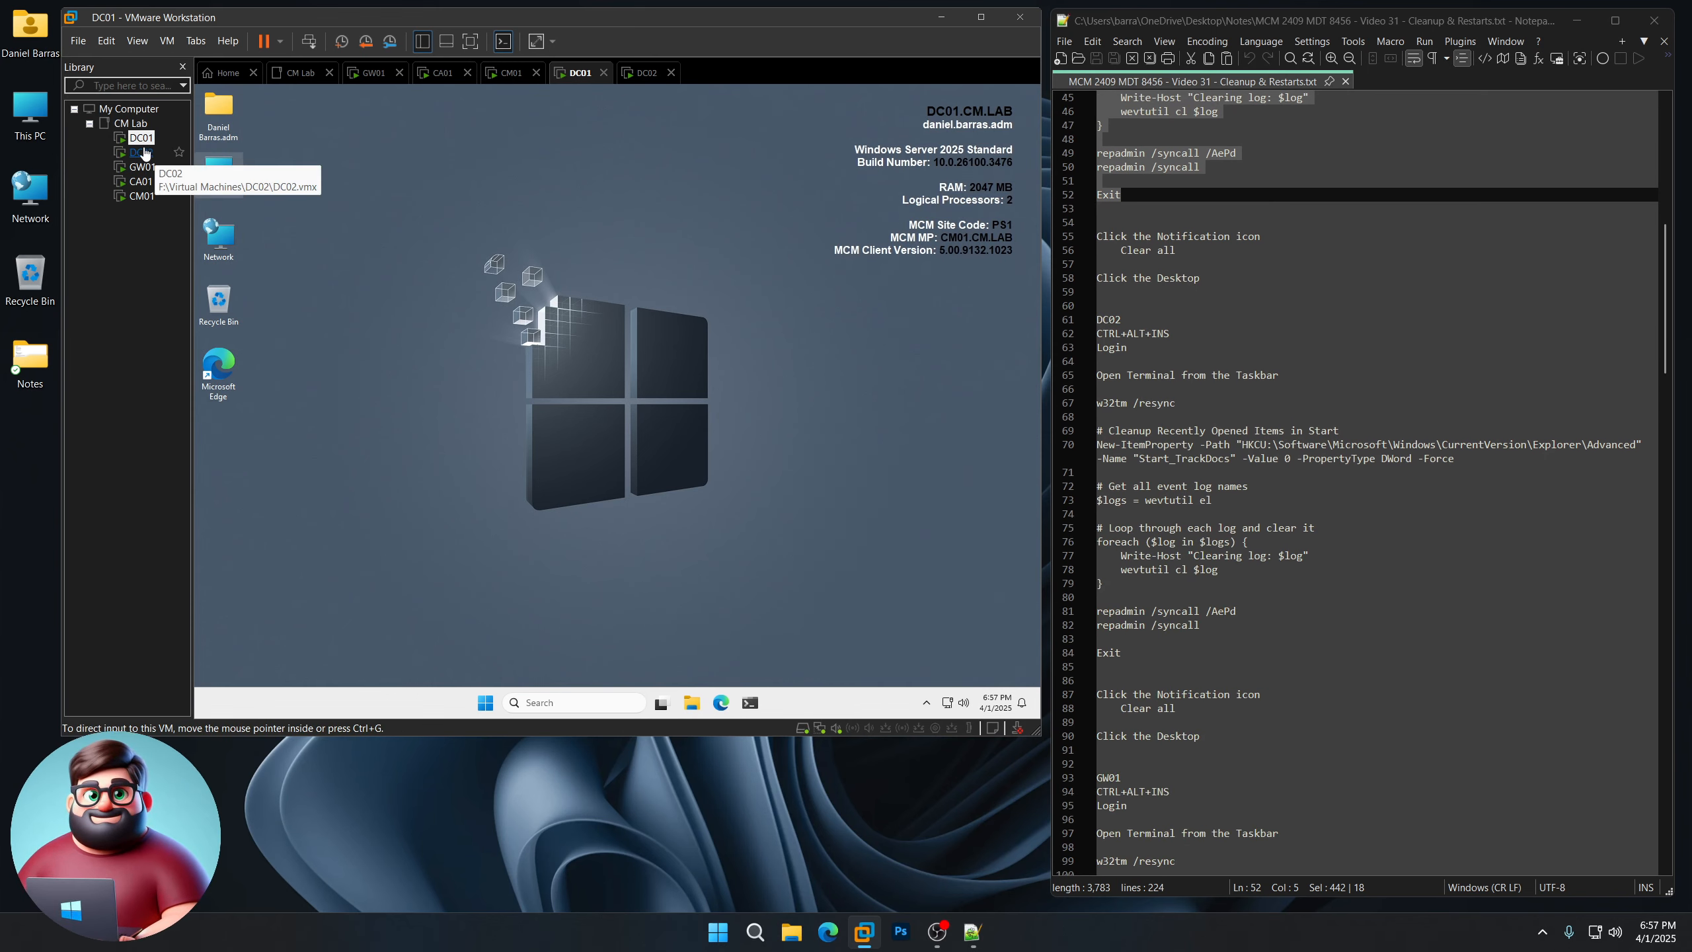
click(144, 153)
key(ctrl+alt+Insert)
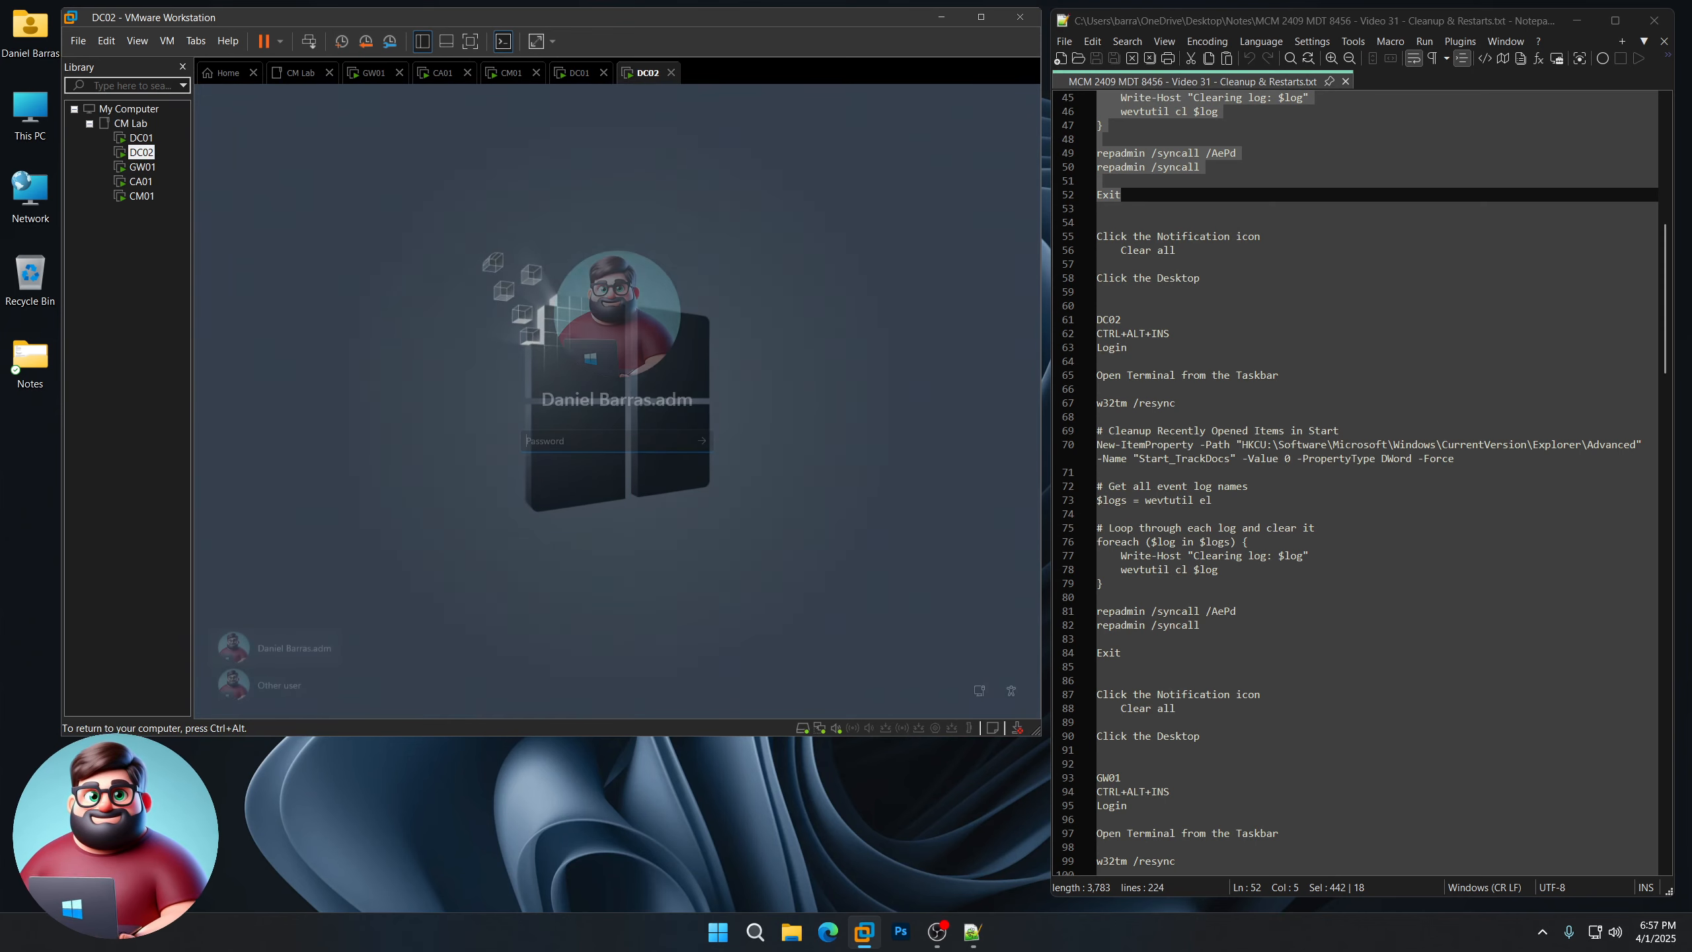
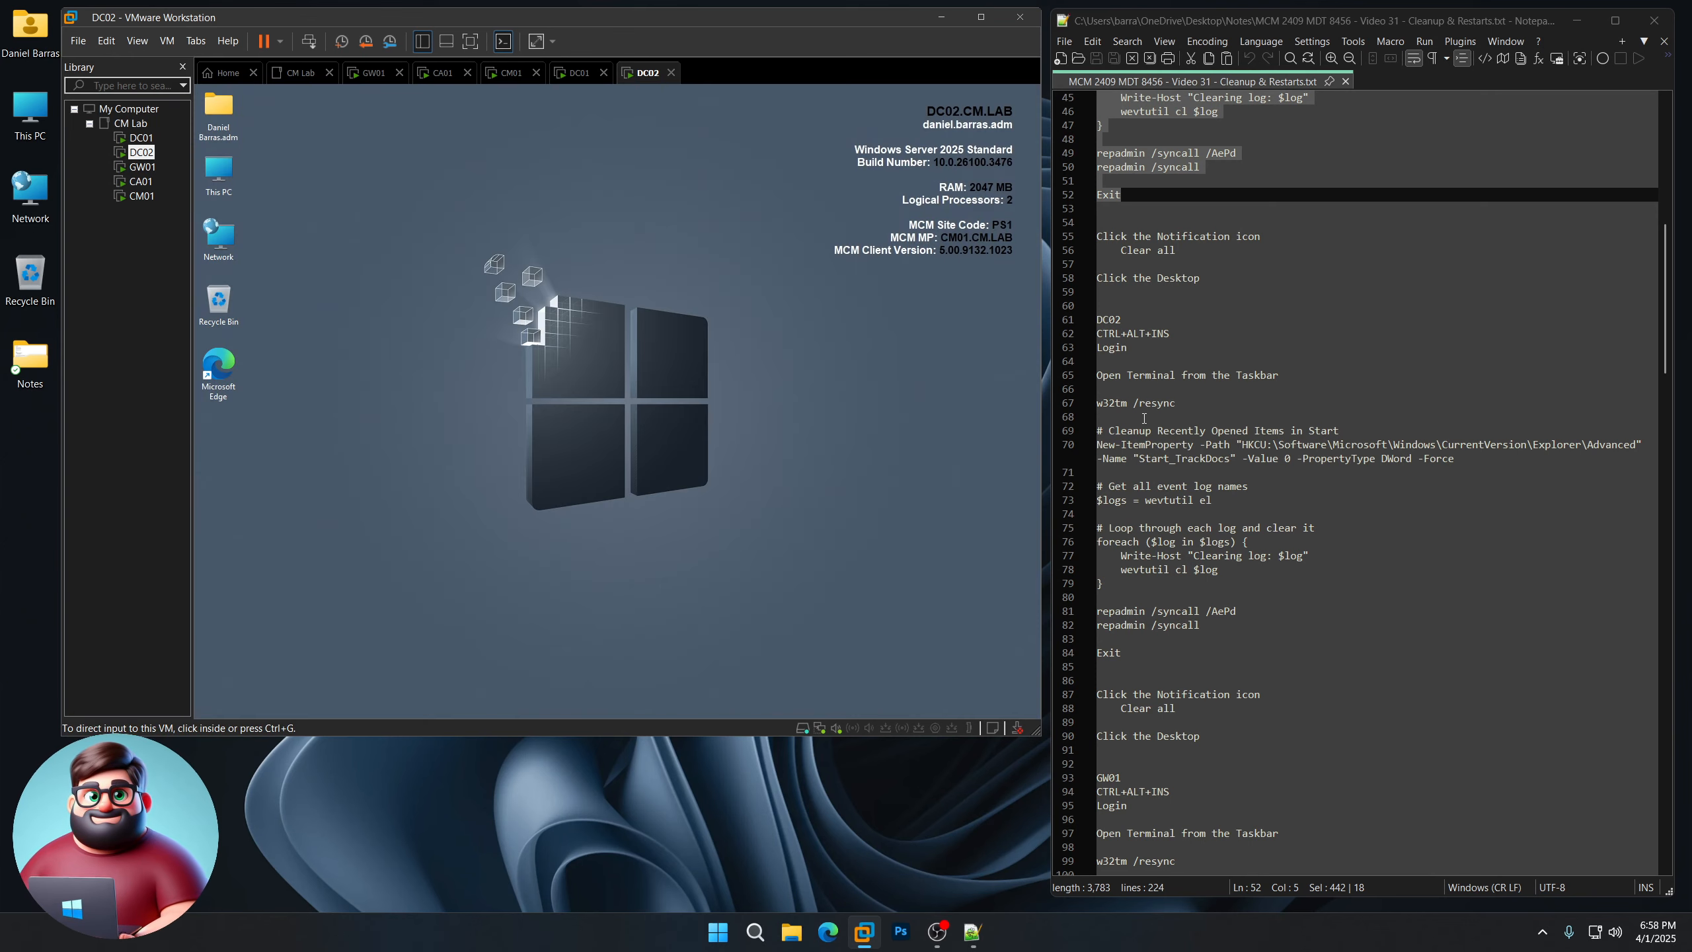
Open PowerShell on DC02, reposition its window, and run the DC02 command block from the notes, w32tm /resync through Exit
click(681, 355)
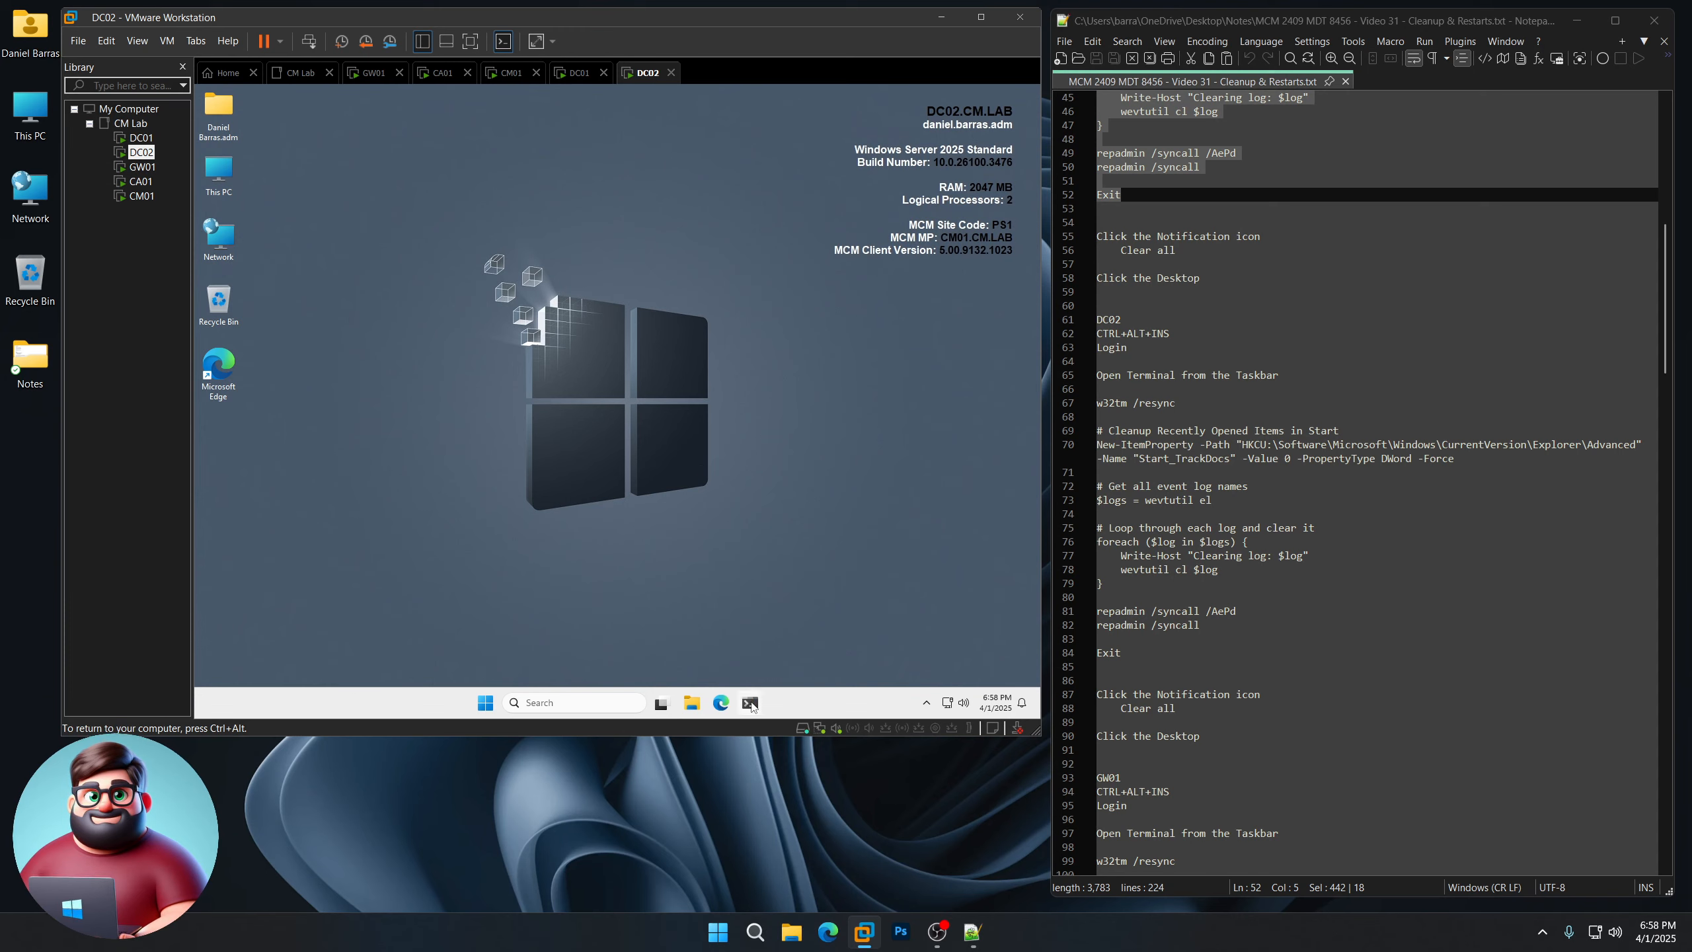
click(750, 703)
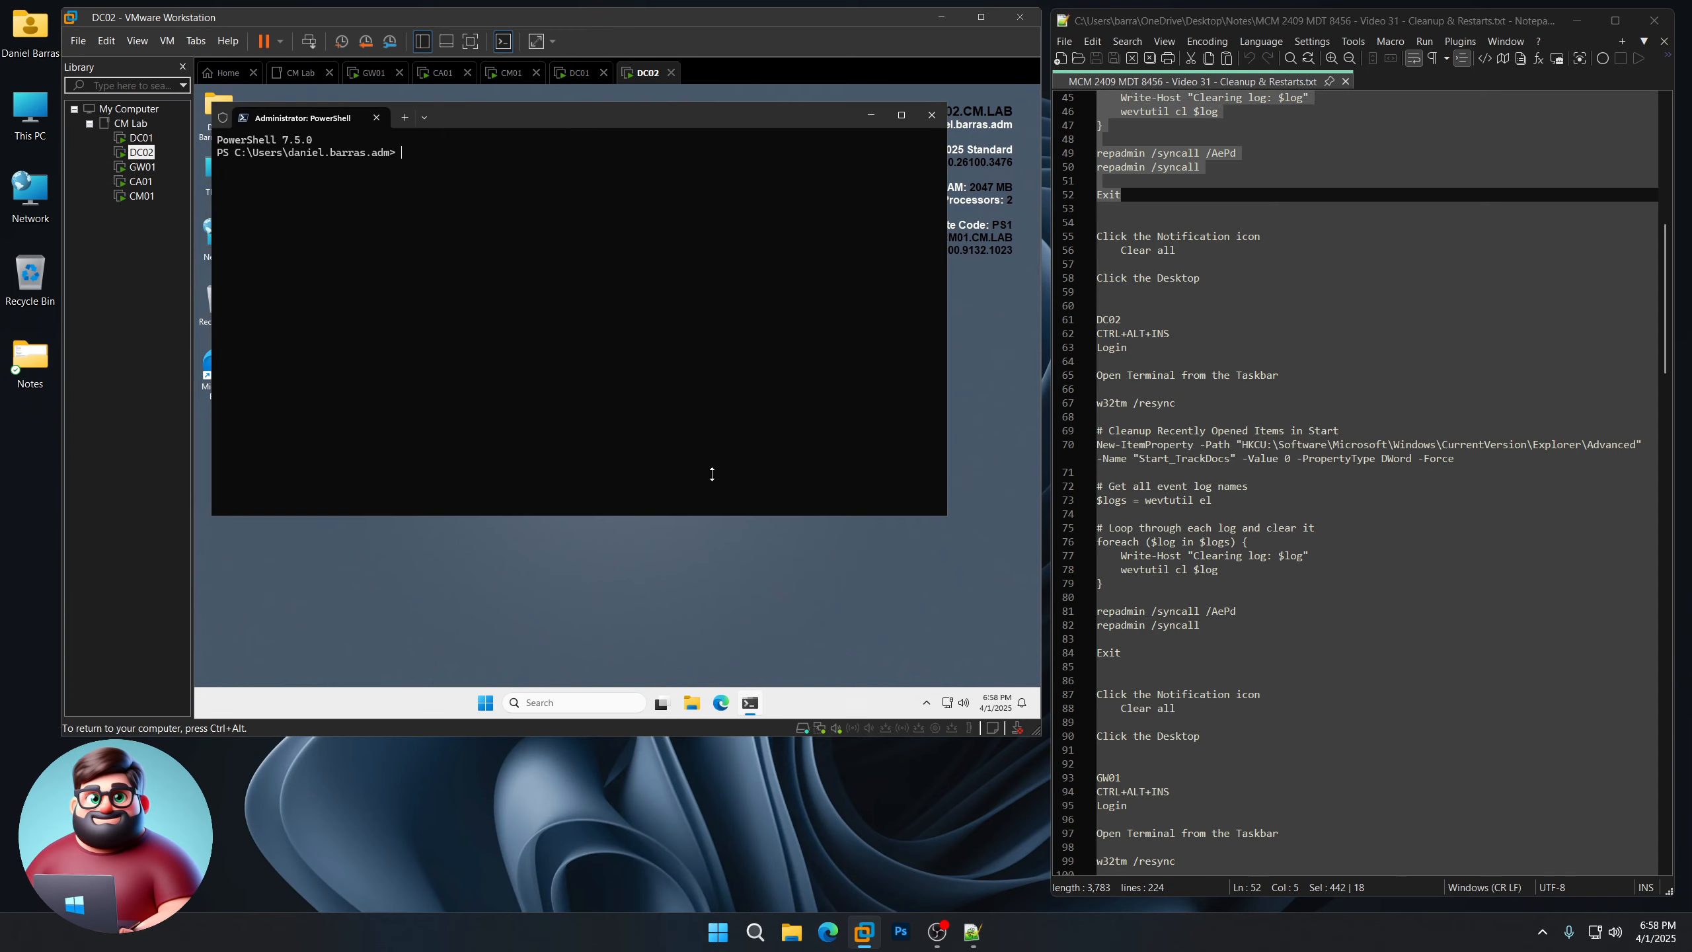
drag(551, 124, 602, 163)
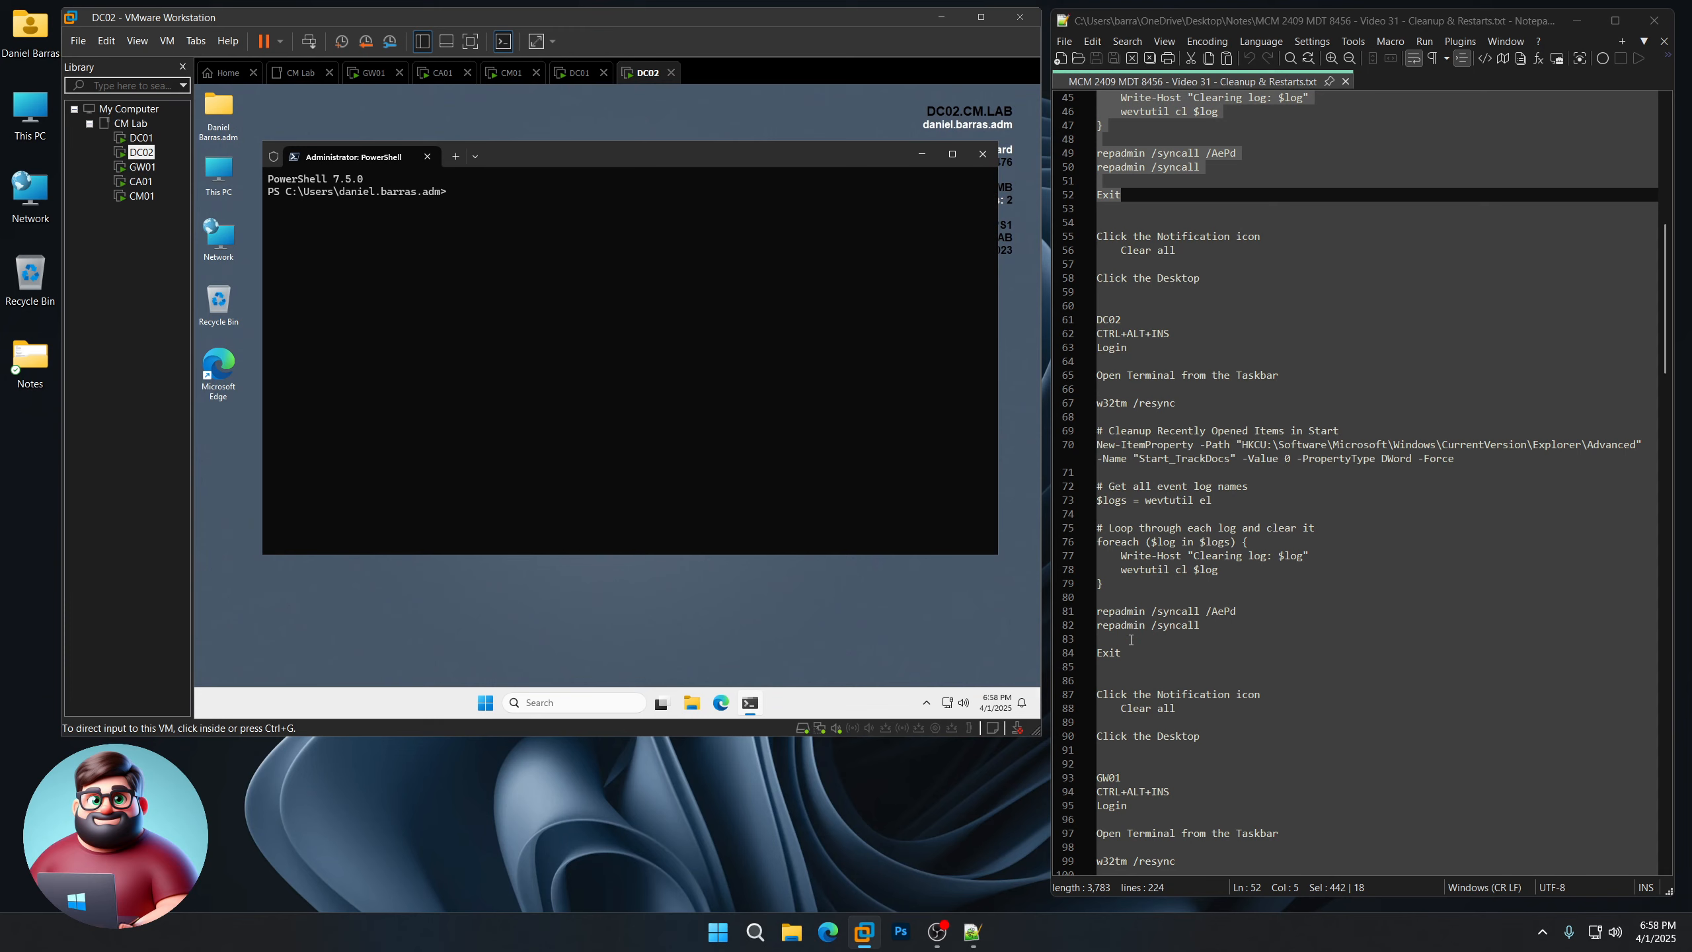
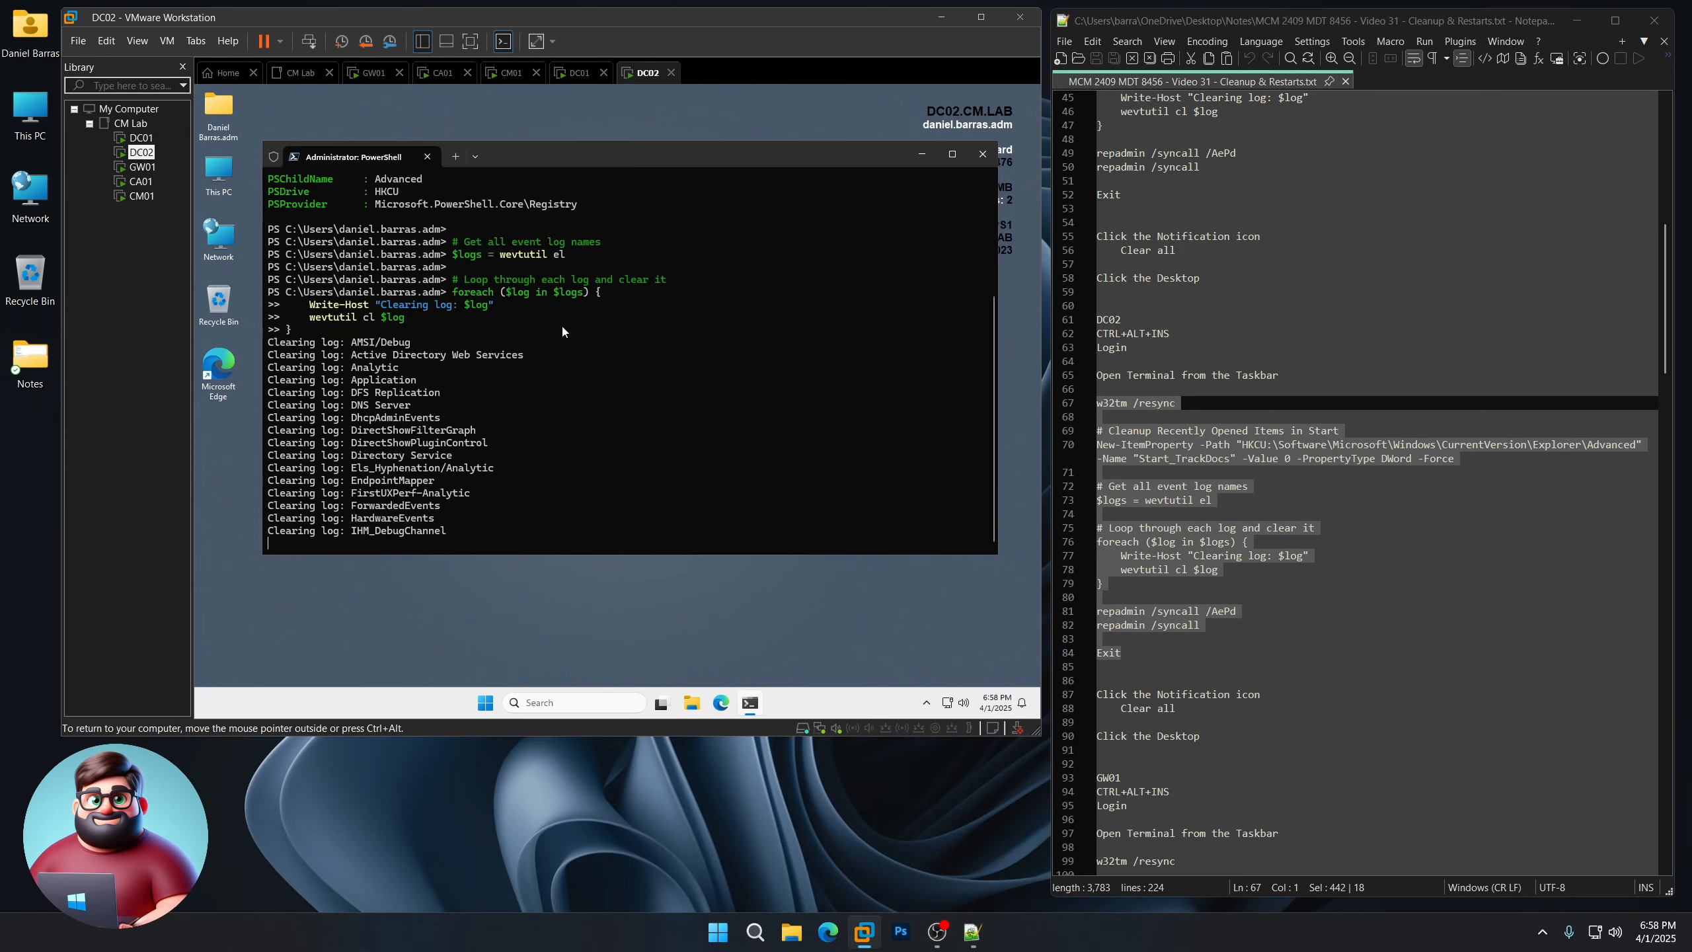
scroll(1162, 592, down, 8)
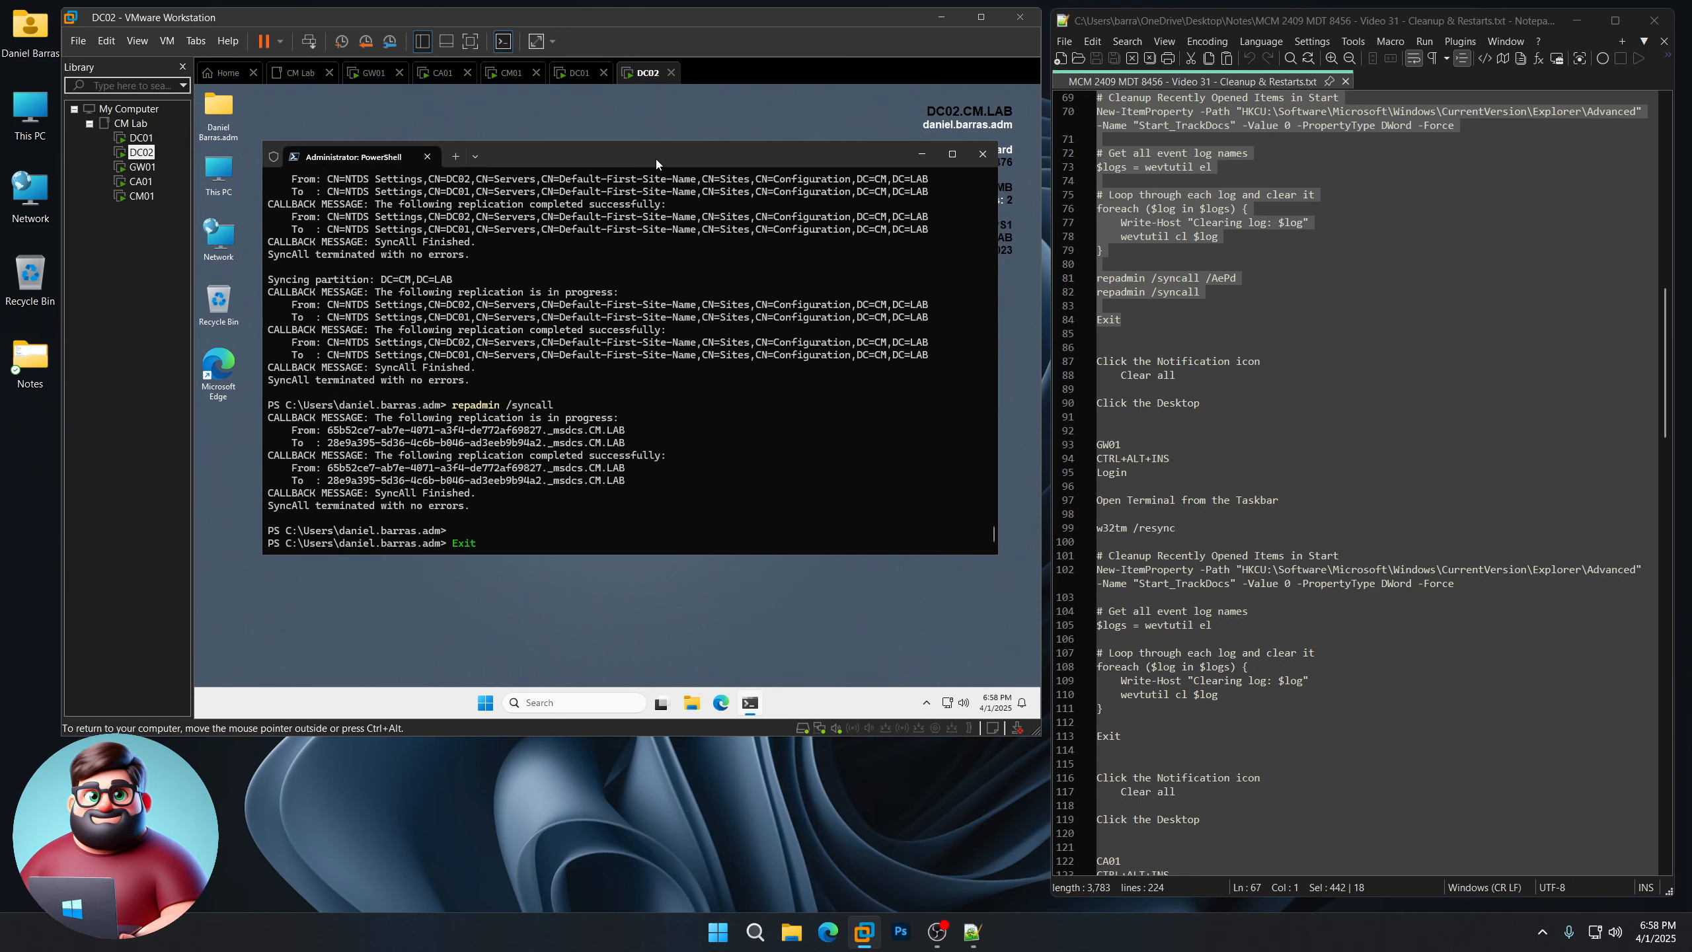
key(Return)
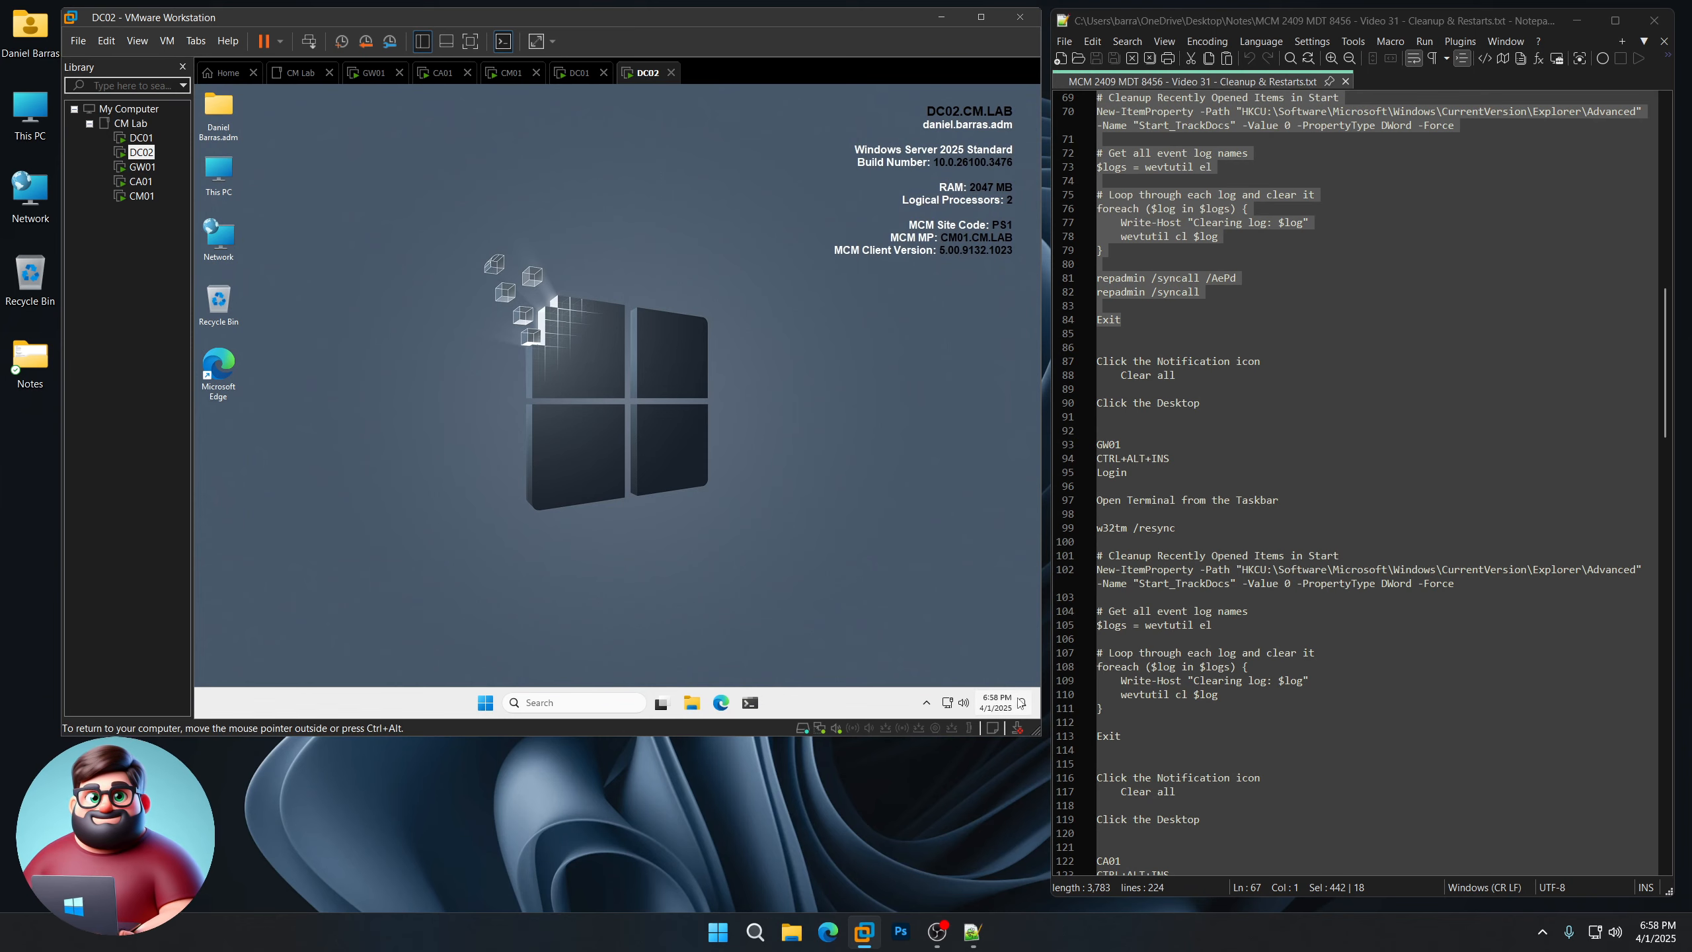
Check DC02's notifications for anything to clear, return to its desktop, and switch to the GW01 virtual machine
click(1021, 703)
click(557, 445)
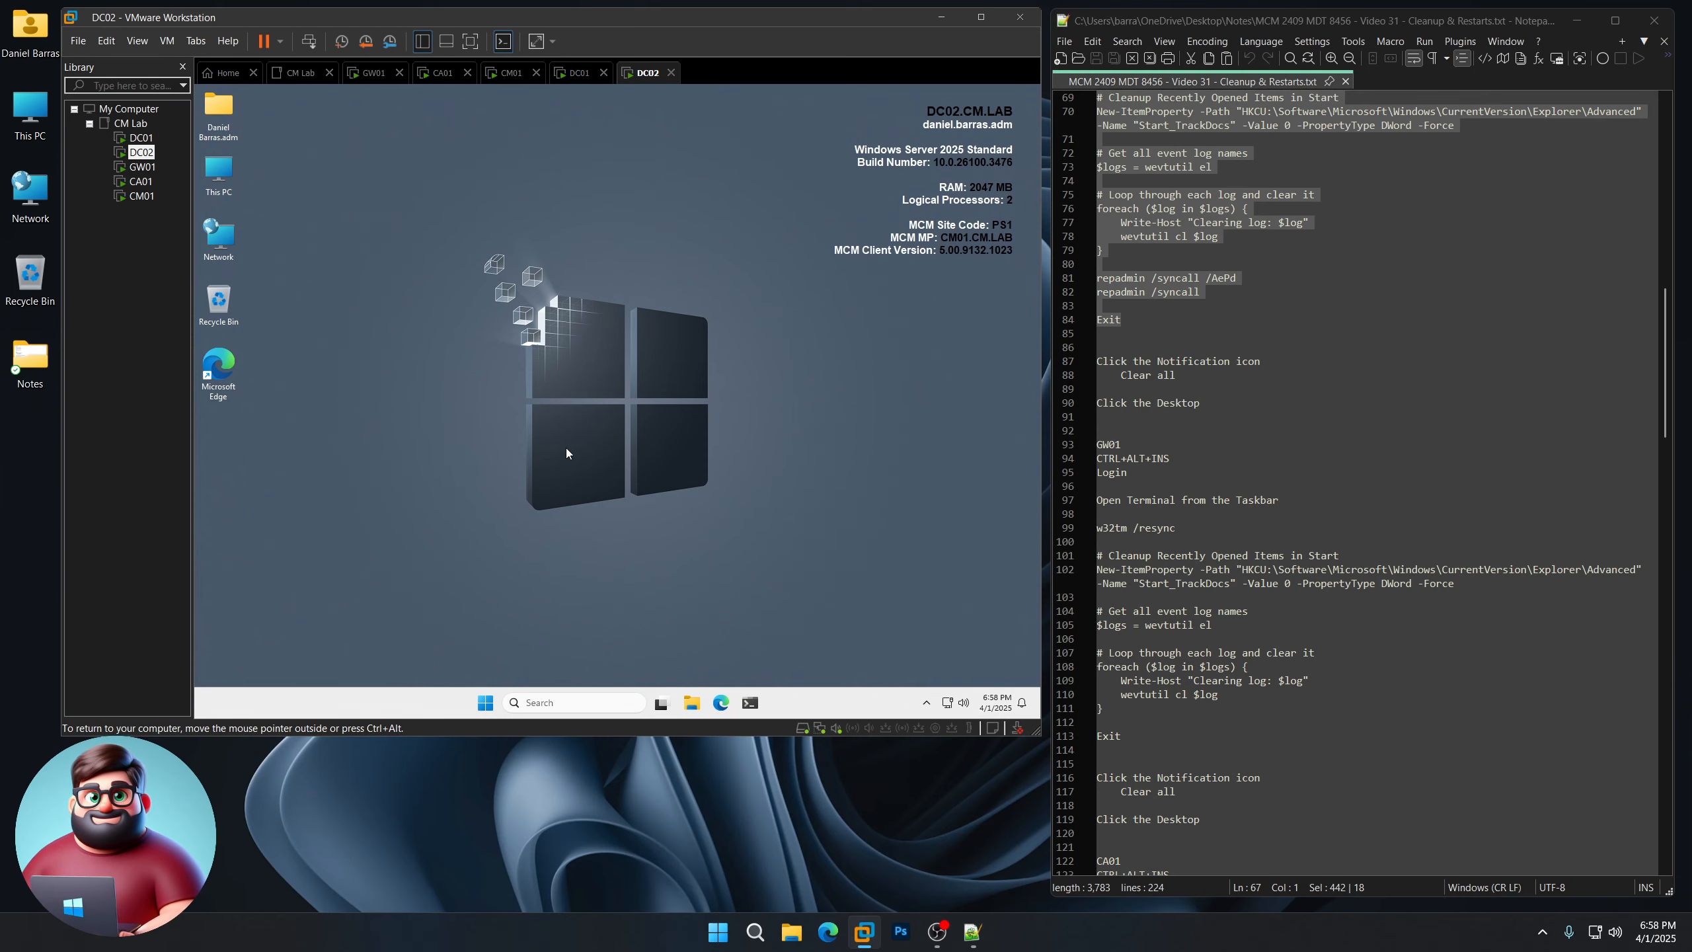
scroll(1353, 480, down, 4)
click(142, 166)
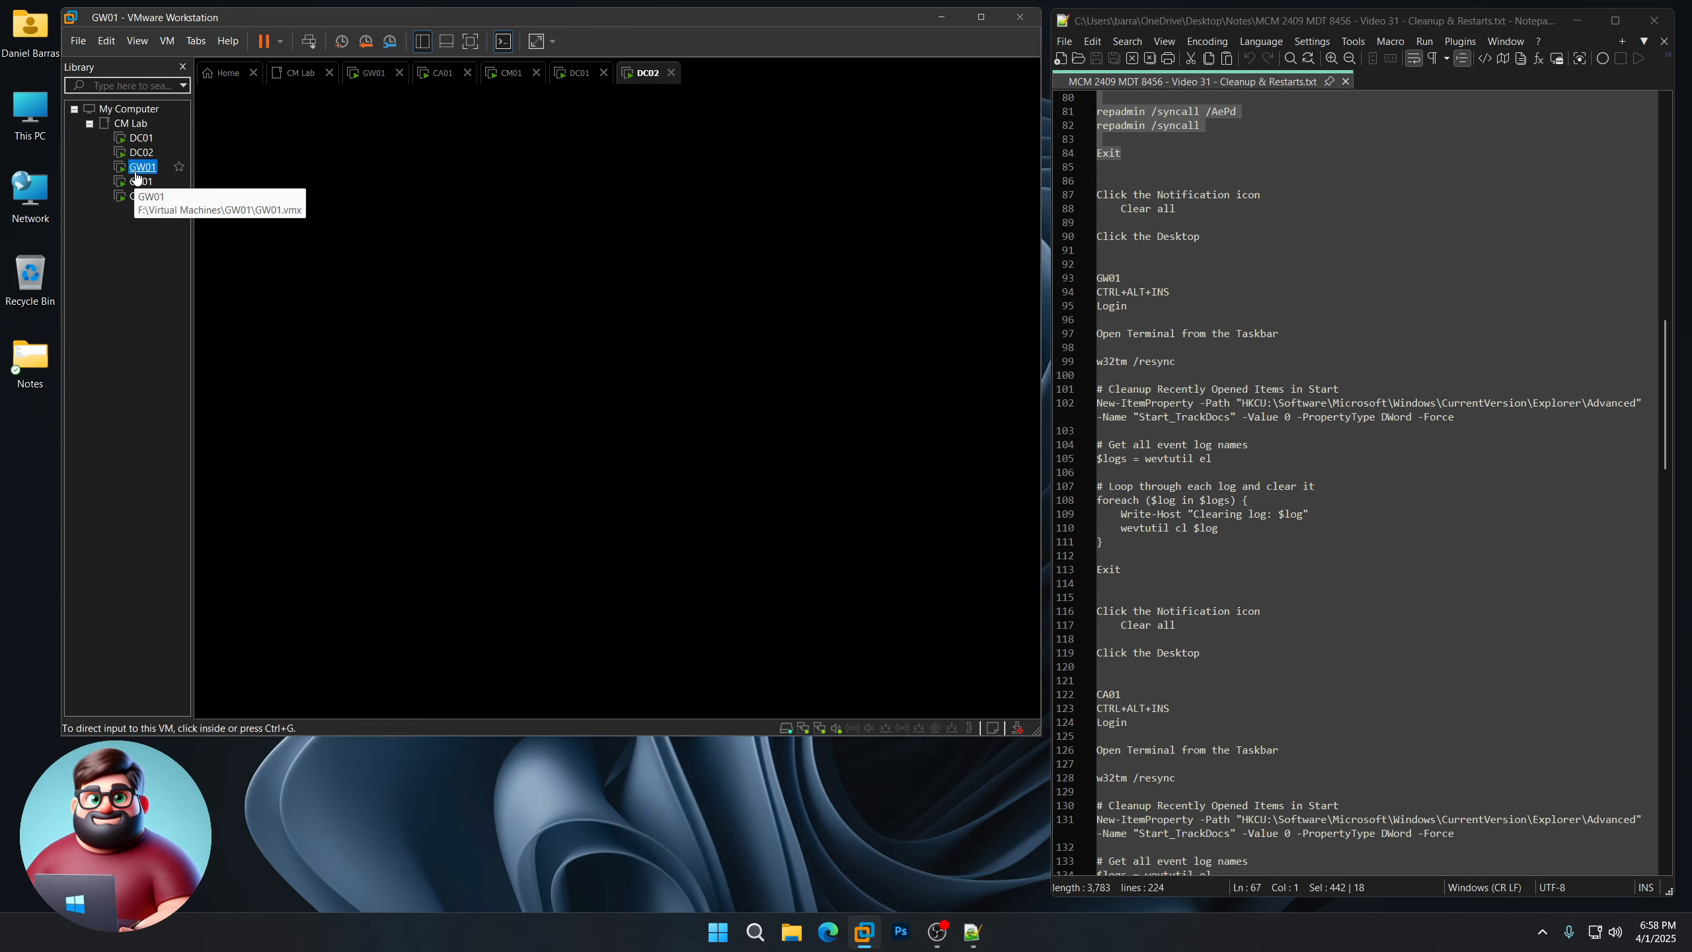
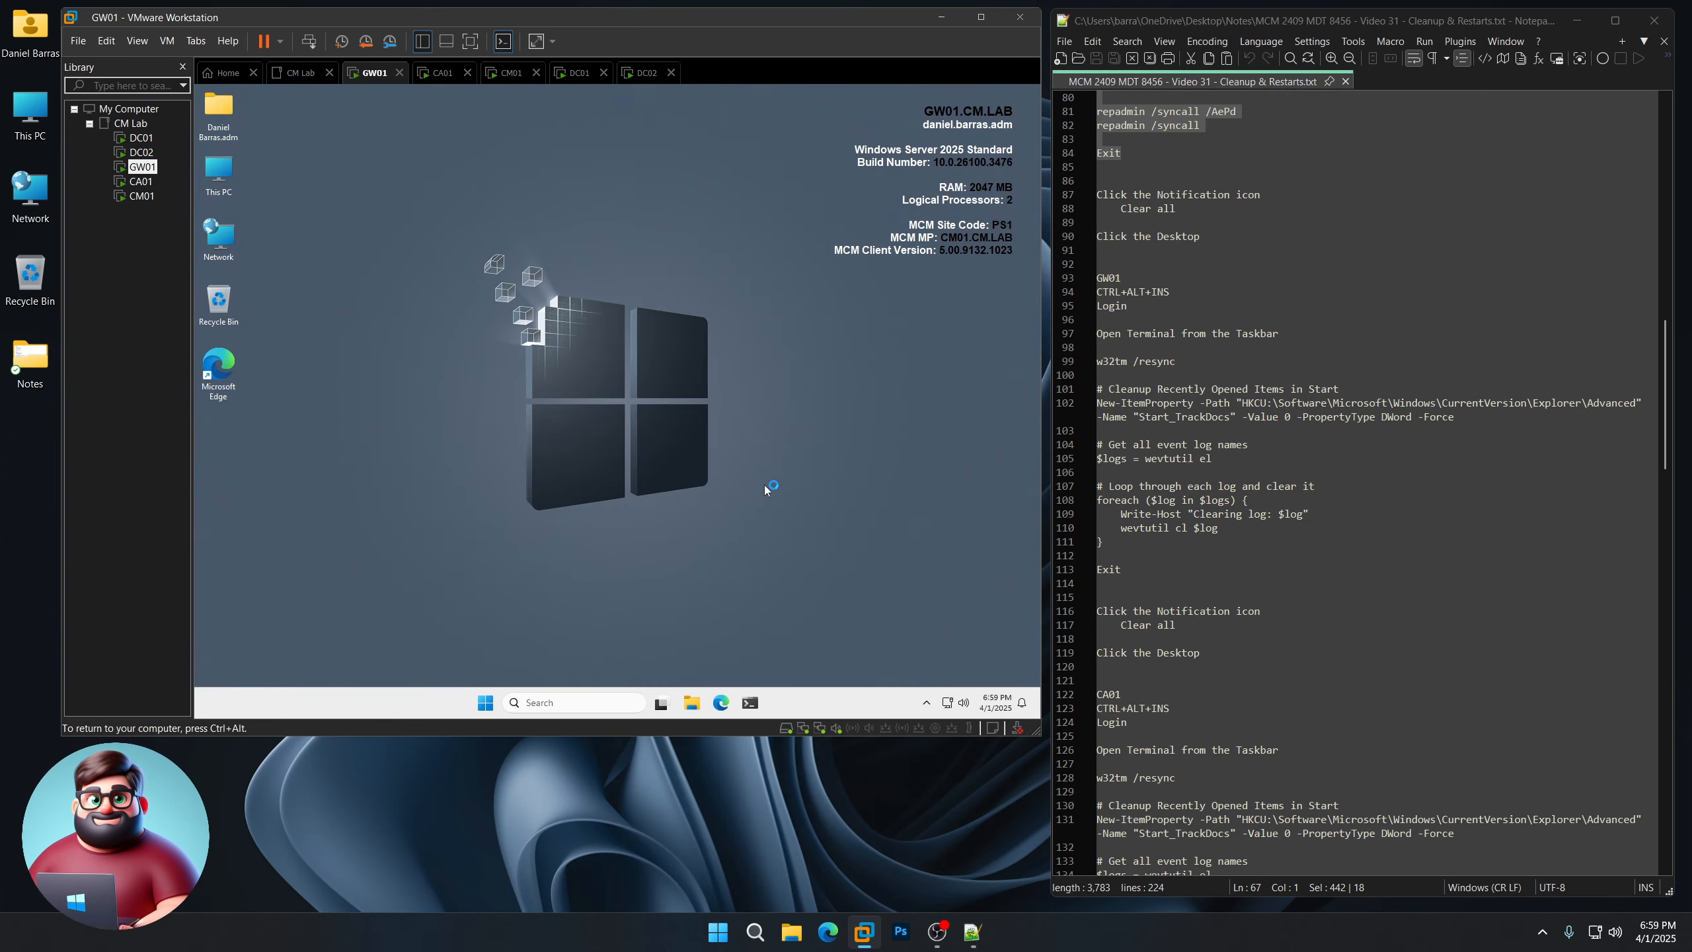
Open PowerShell on GW01 and run the GW01 command block copied from the notes, w32tm /resync through Exit
click(751, 704)
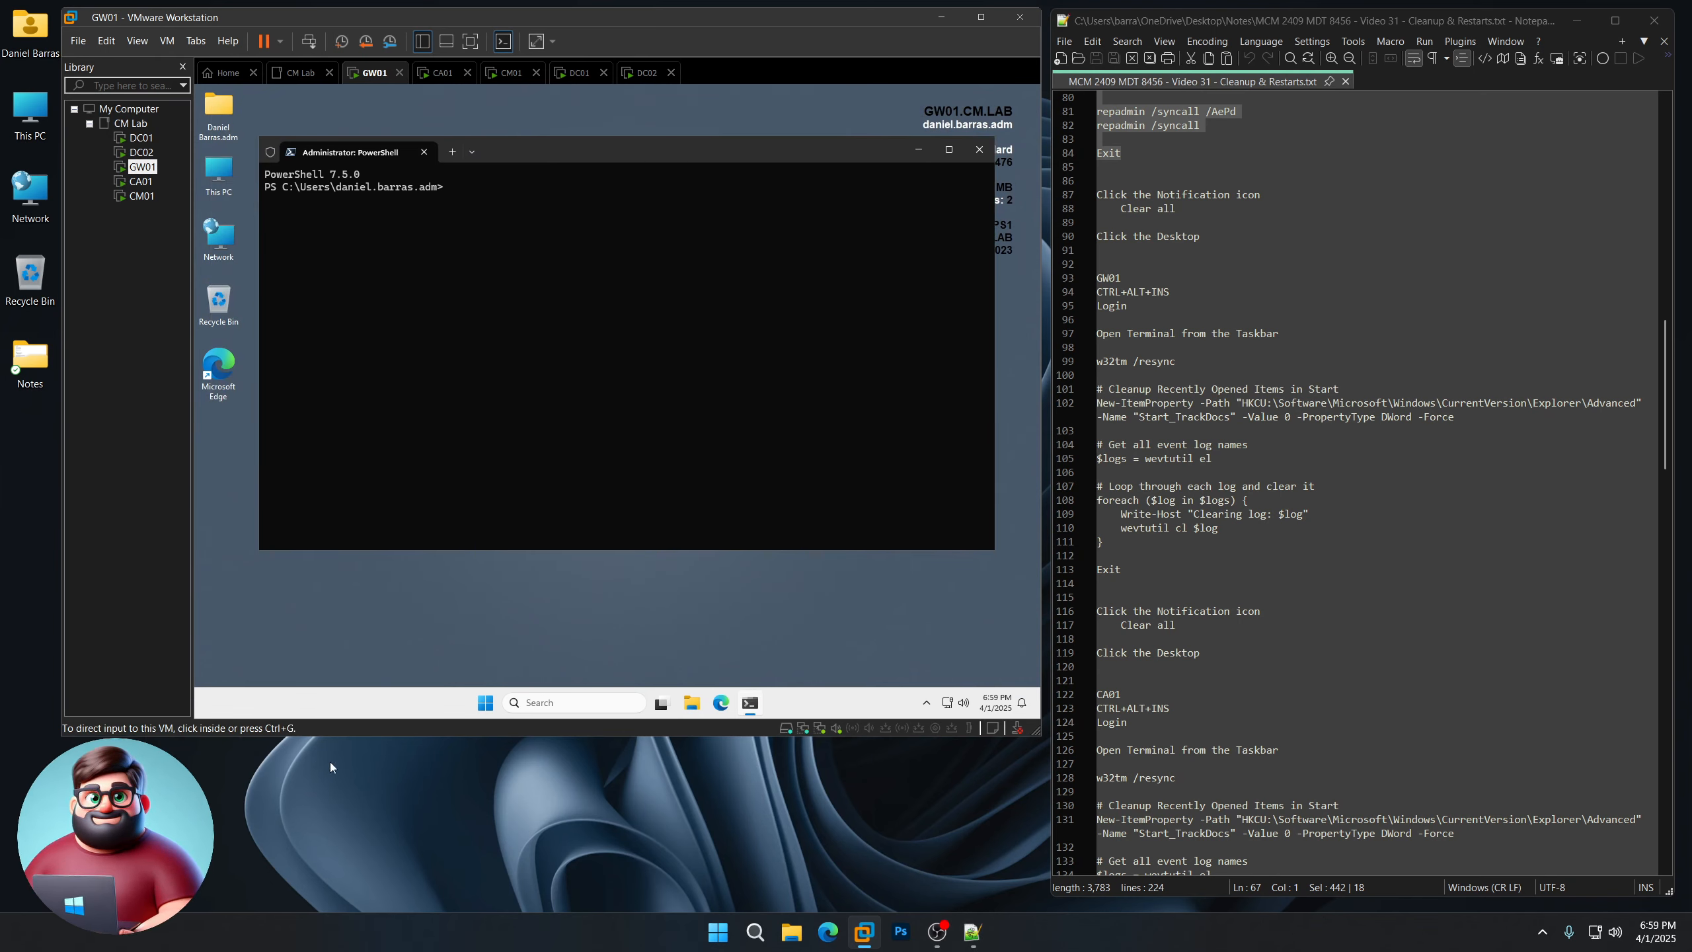
click(334, 599)
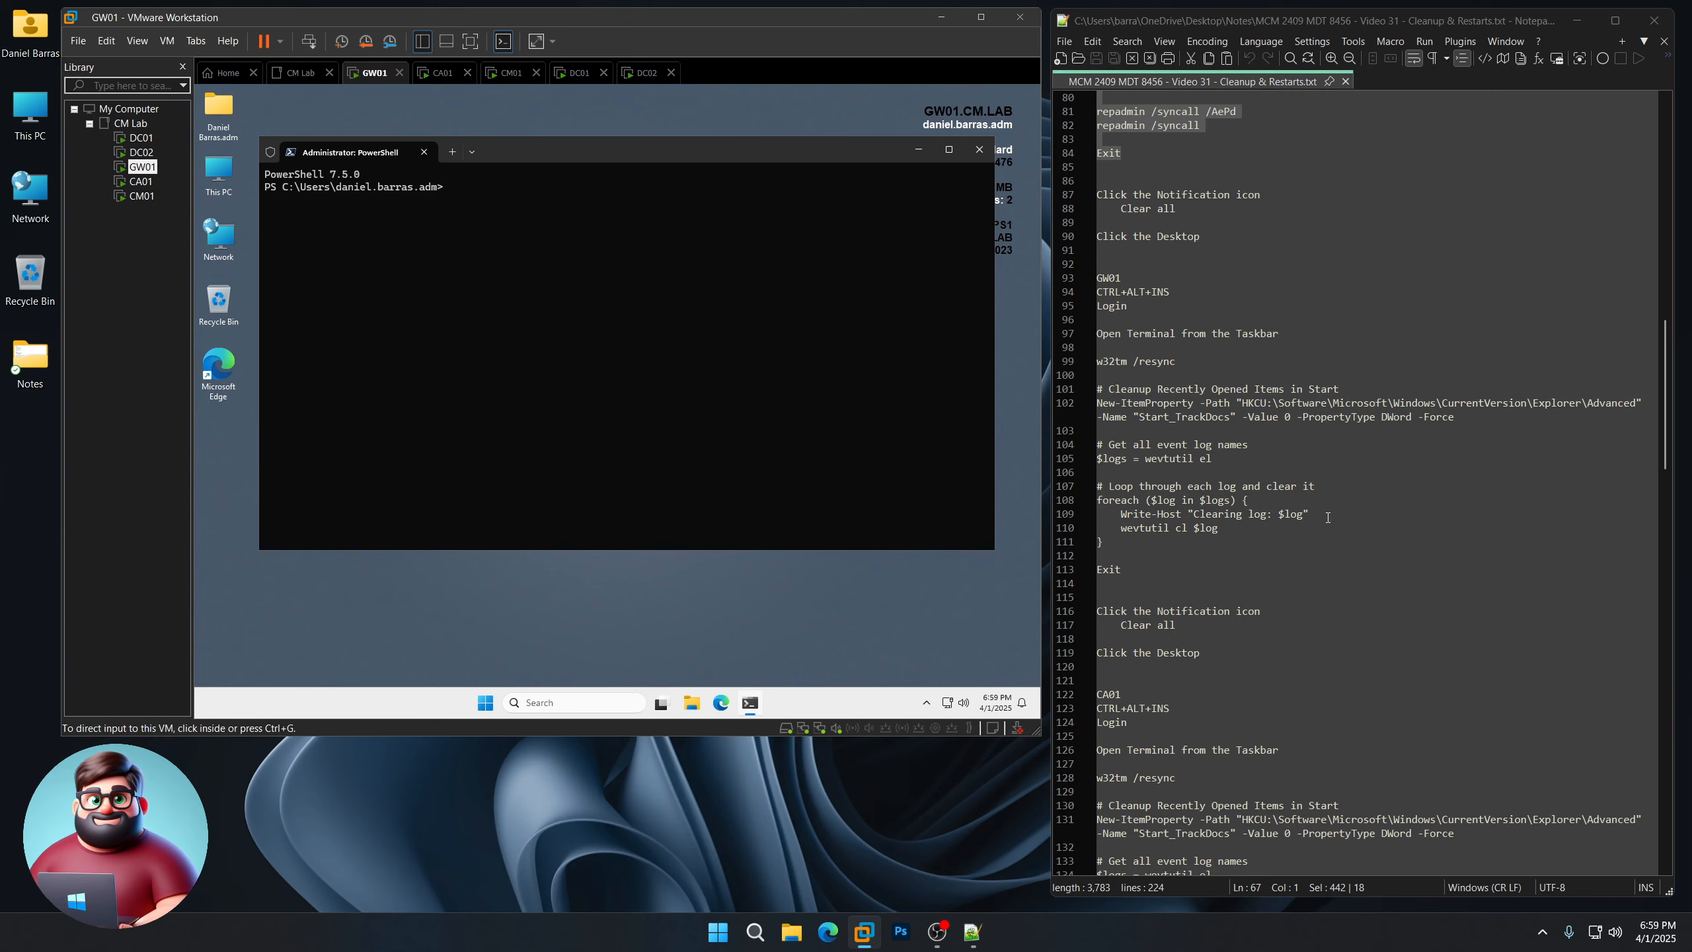
drag(1123, 572, 1099, 362)
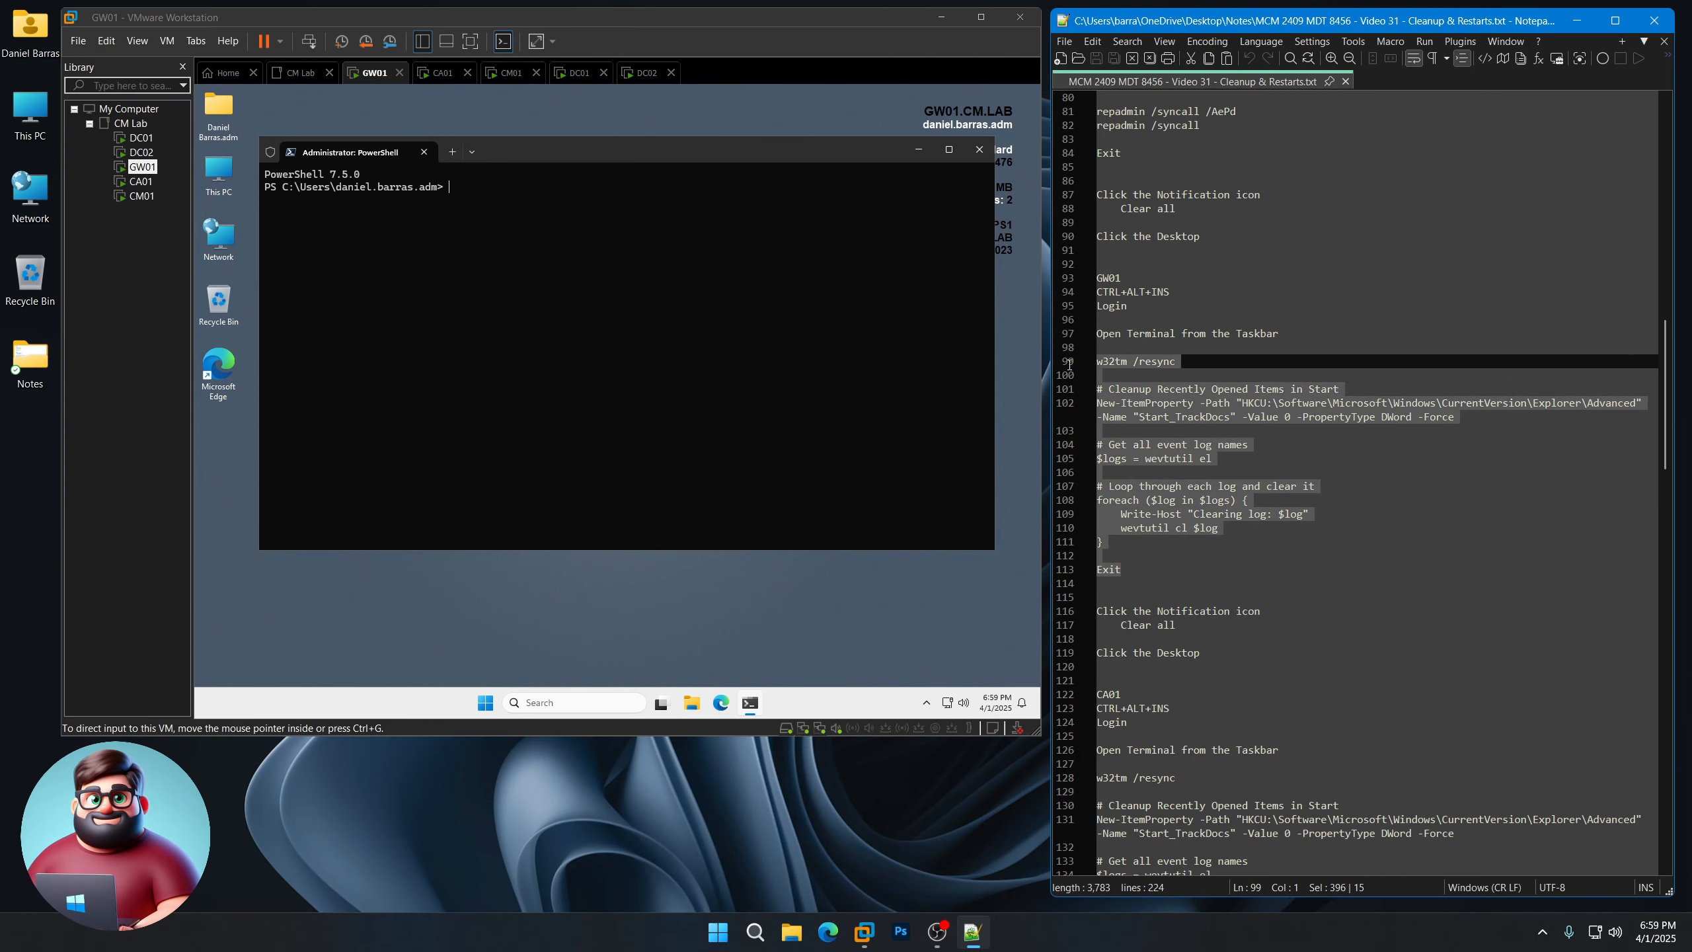
right_click(1129, 387)
click(1153, 410)
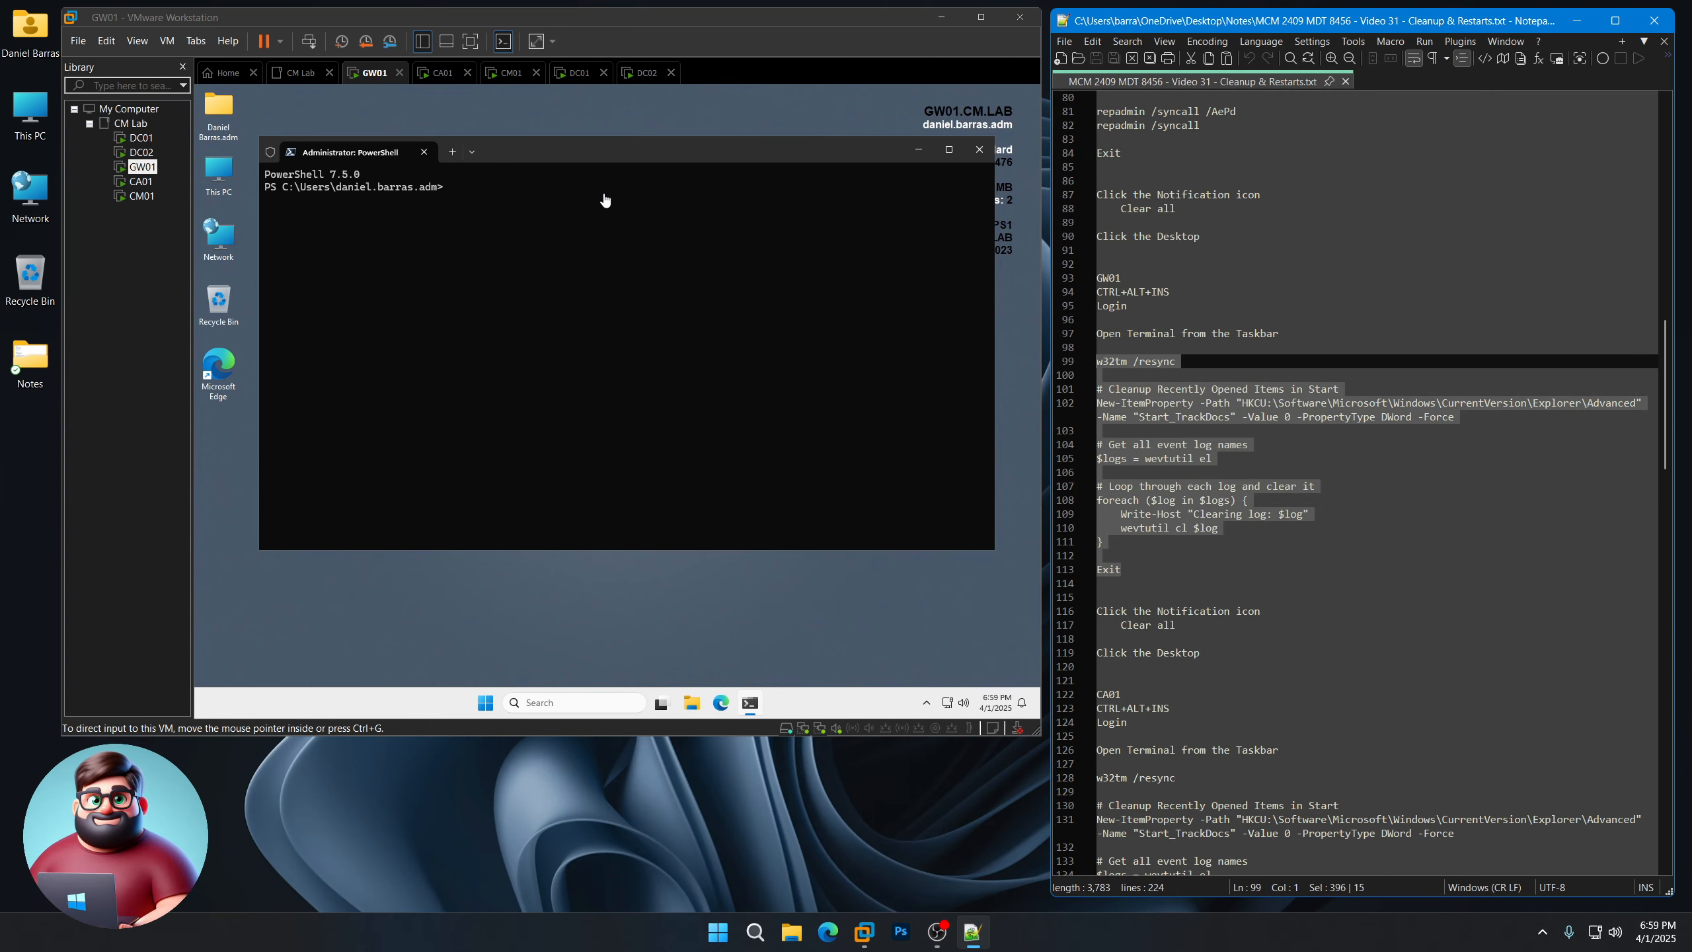
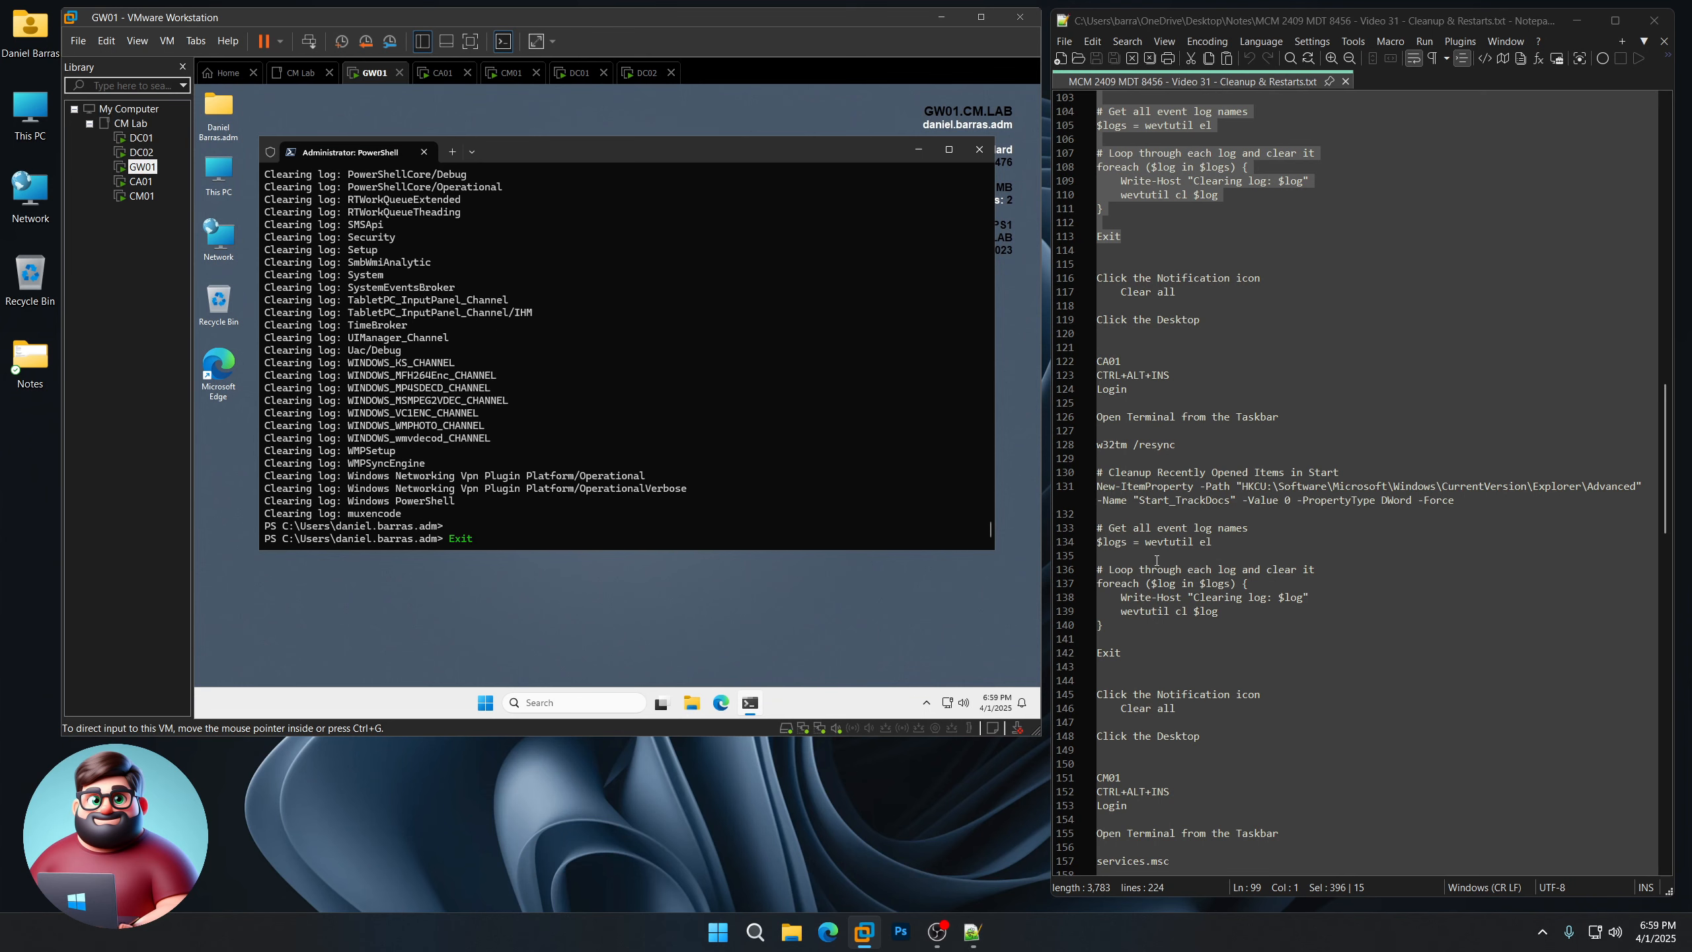
key(Return)
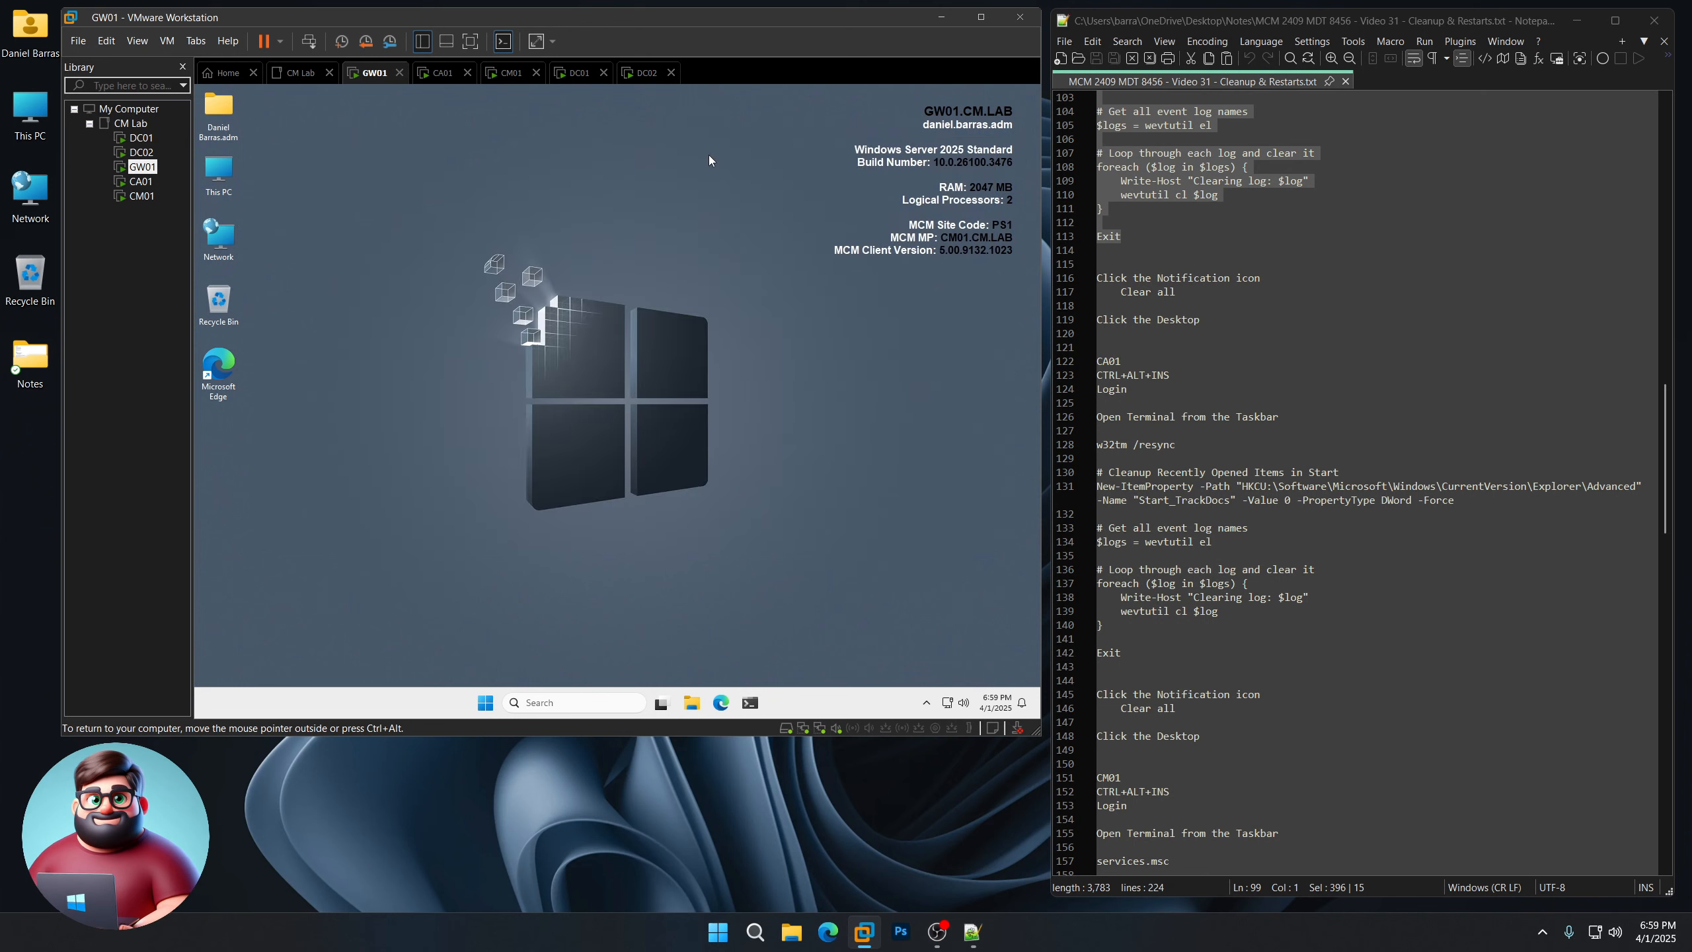
Check GW01's notifications for anything to clear, return to its desktop, and switch to the CA01 virtual machine
click(1022, 702)
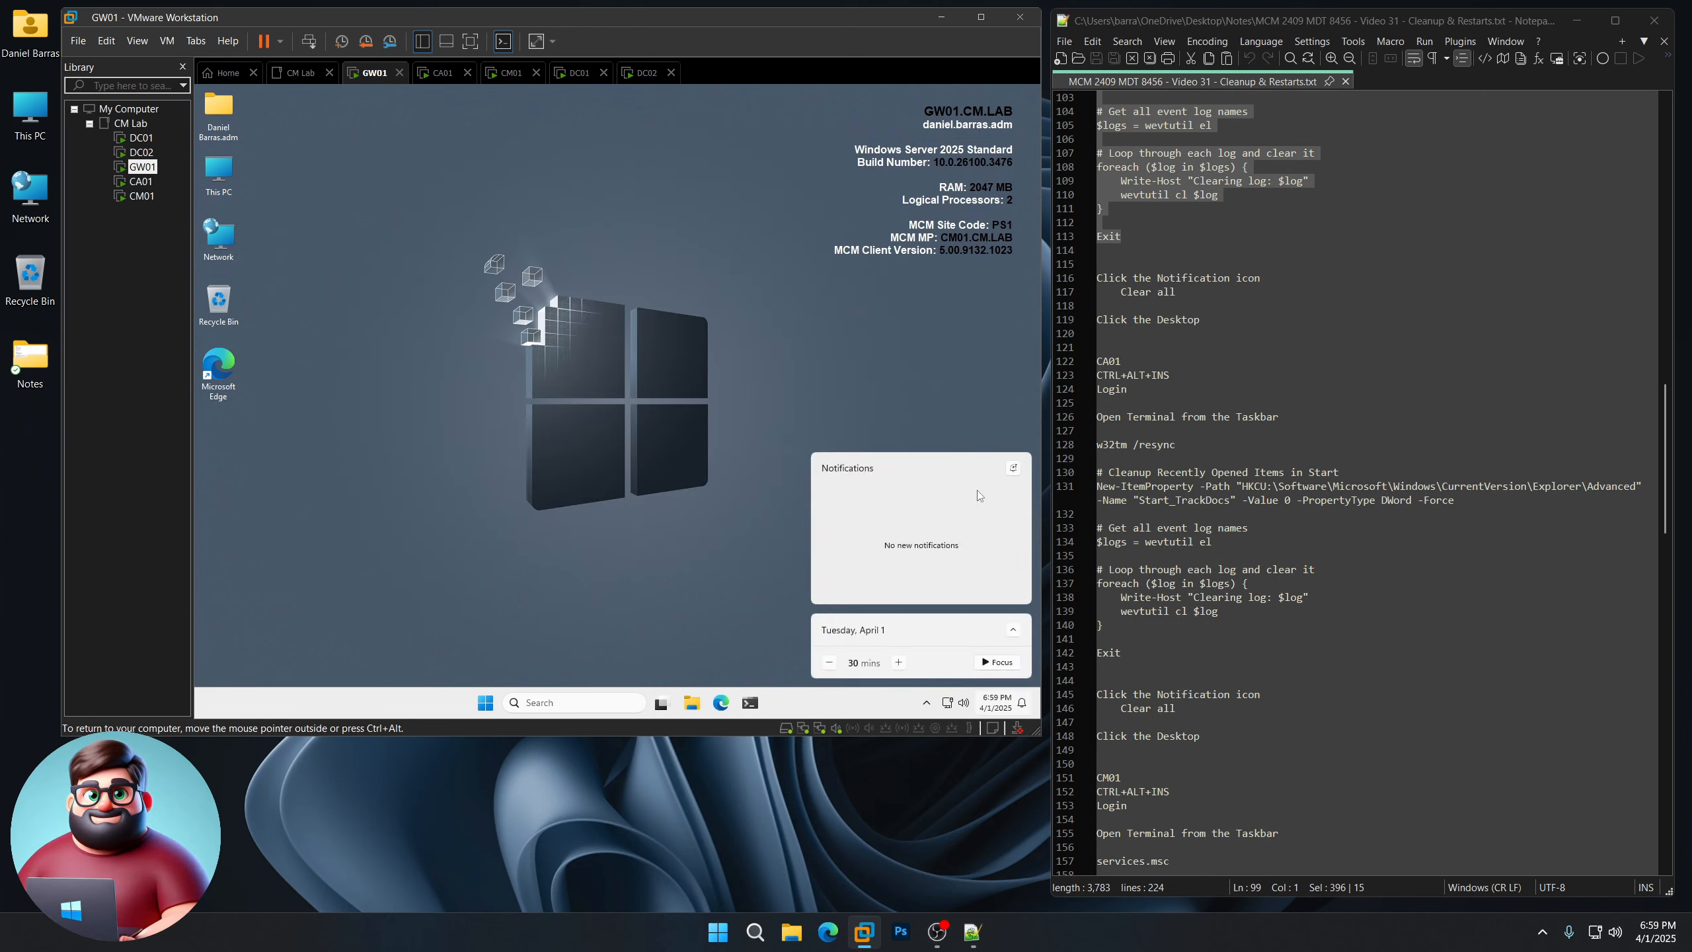
click(592, 531)
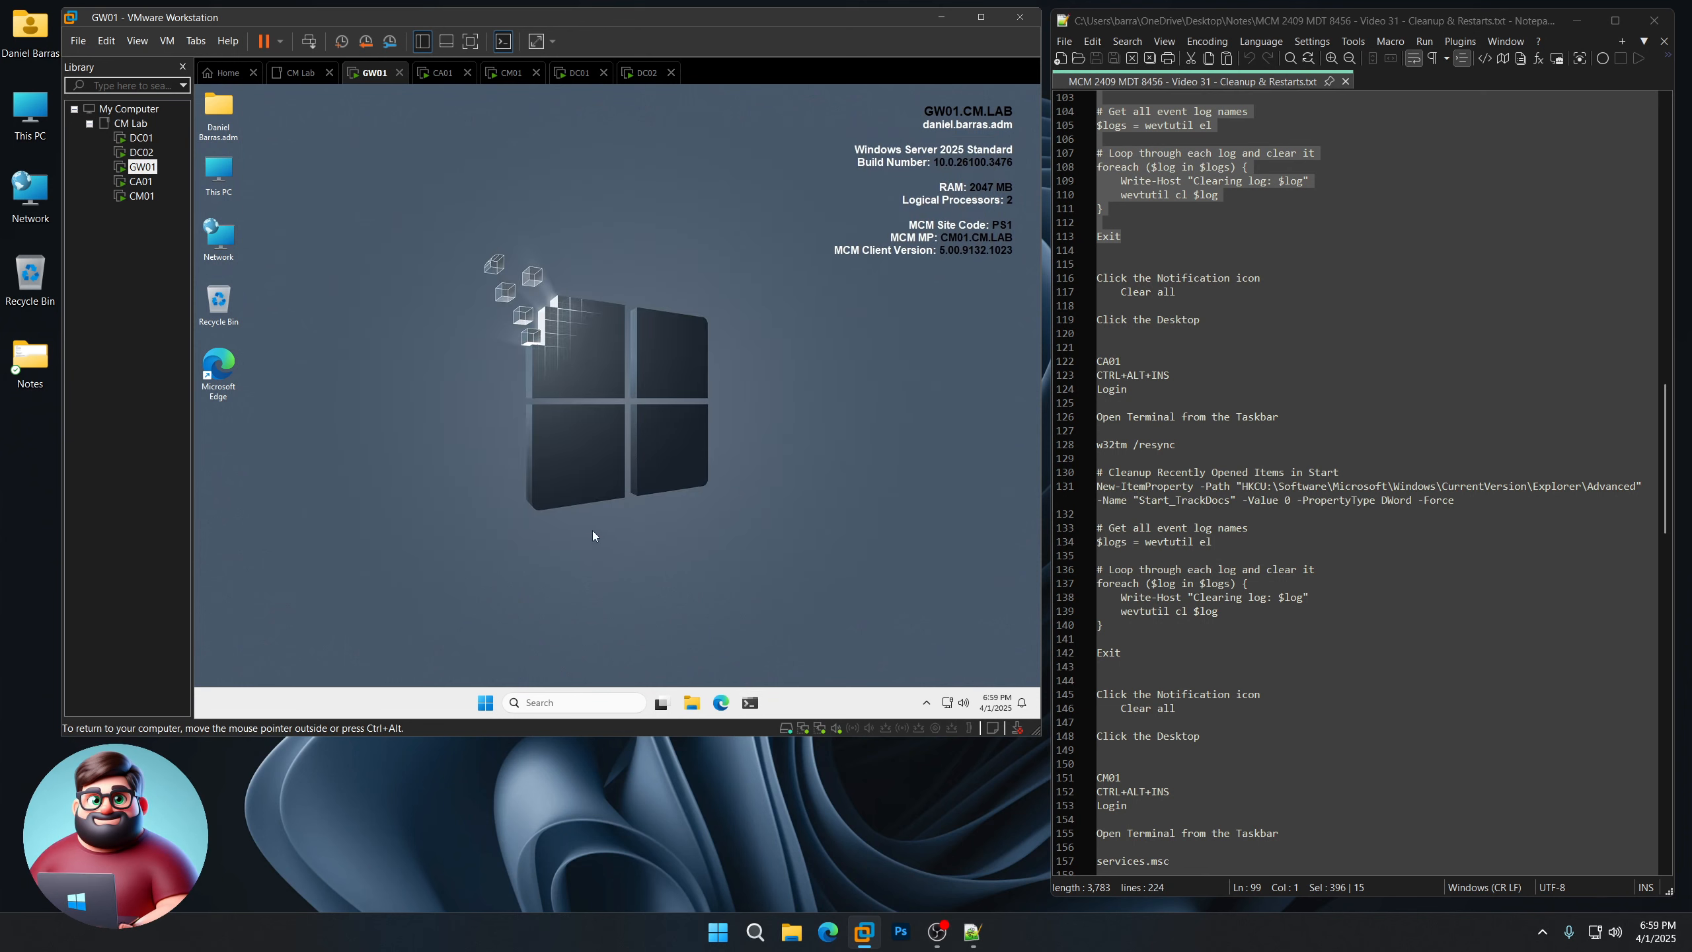
click(141, 181)
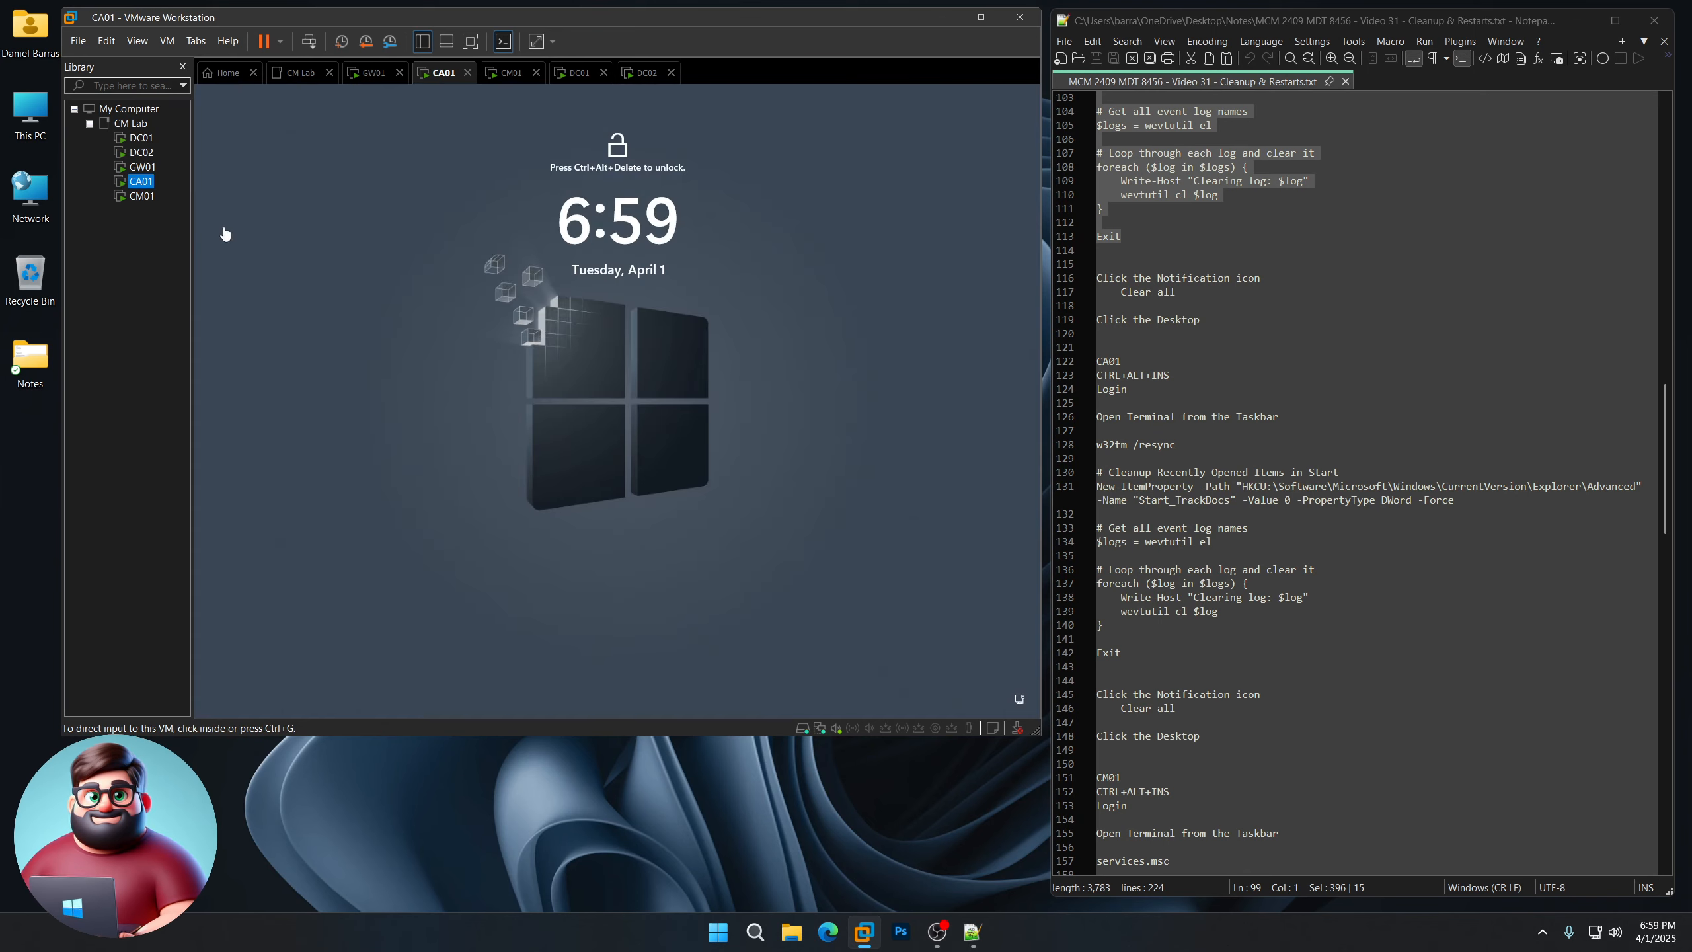
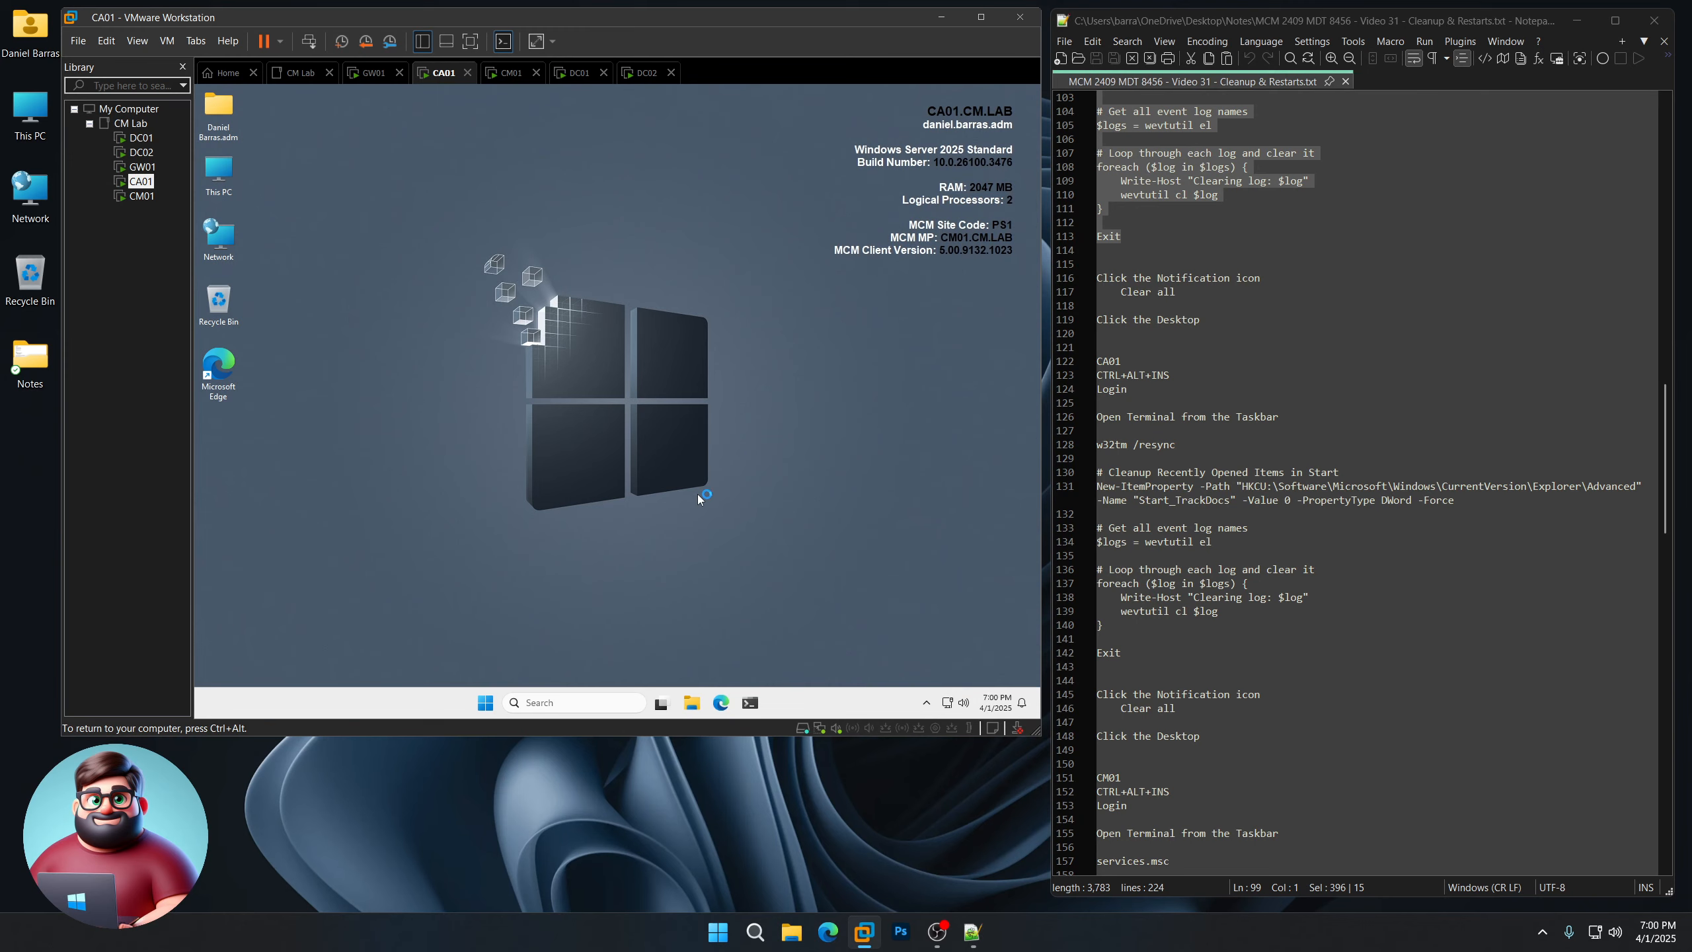
Open PowerShell on CA01, reposition its window, and run the CA01 command block copied from the notes, w32tm /resync through Exit
click(750, 704)
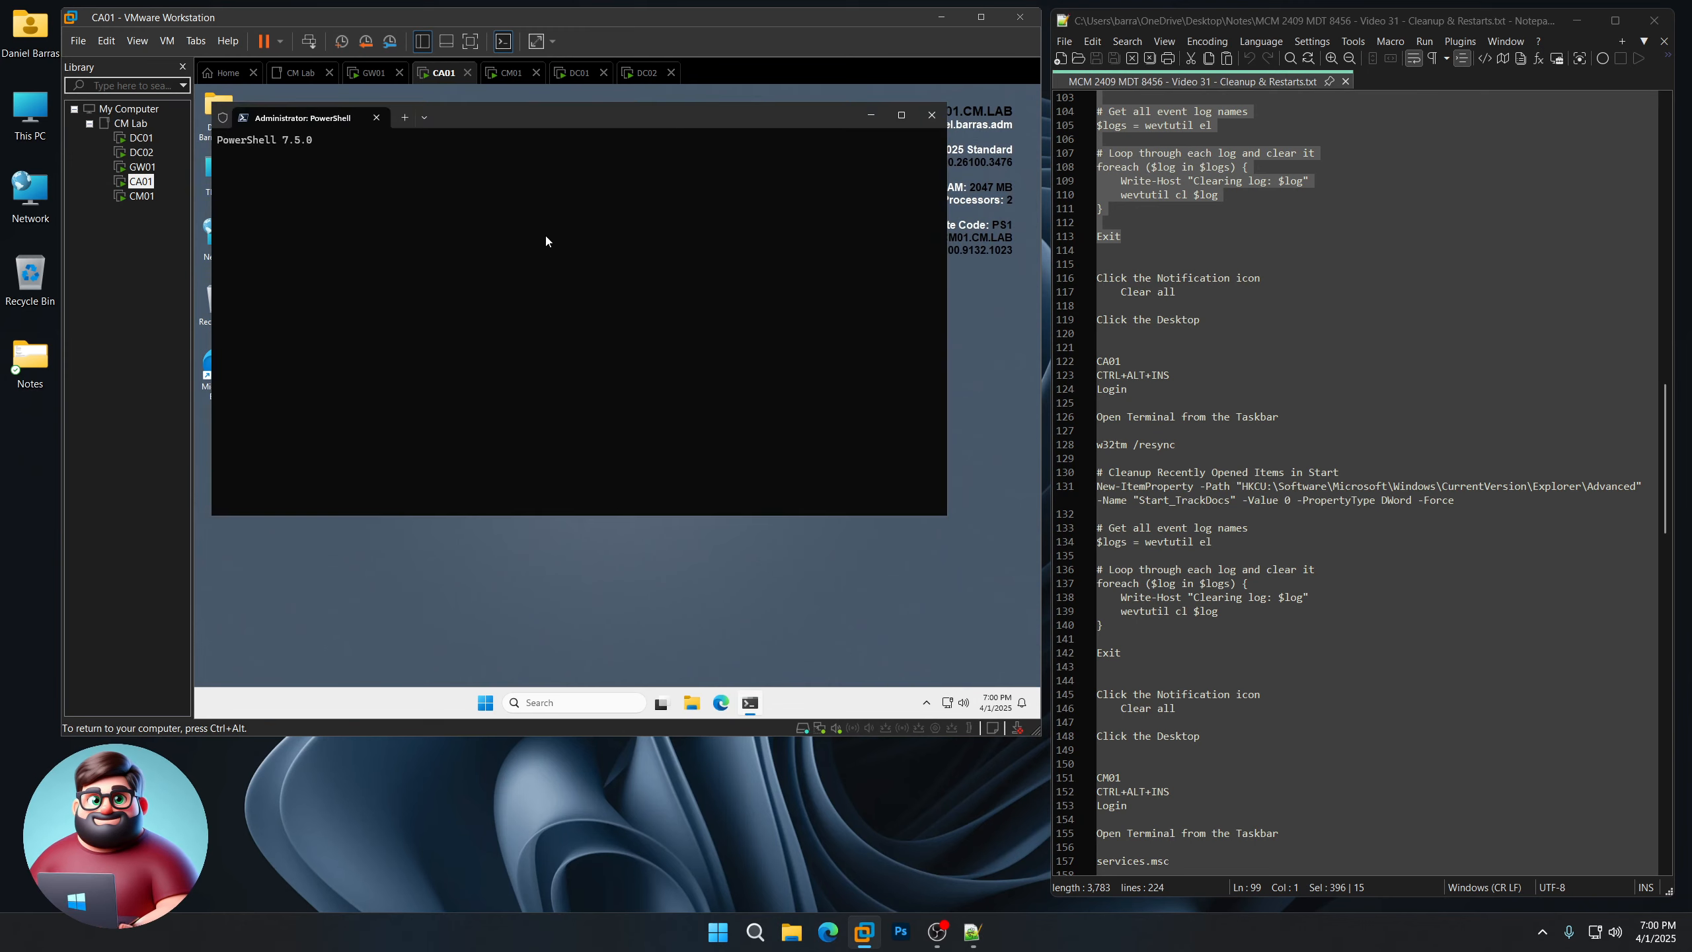
drag(476, 120, 519, 163)
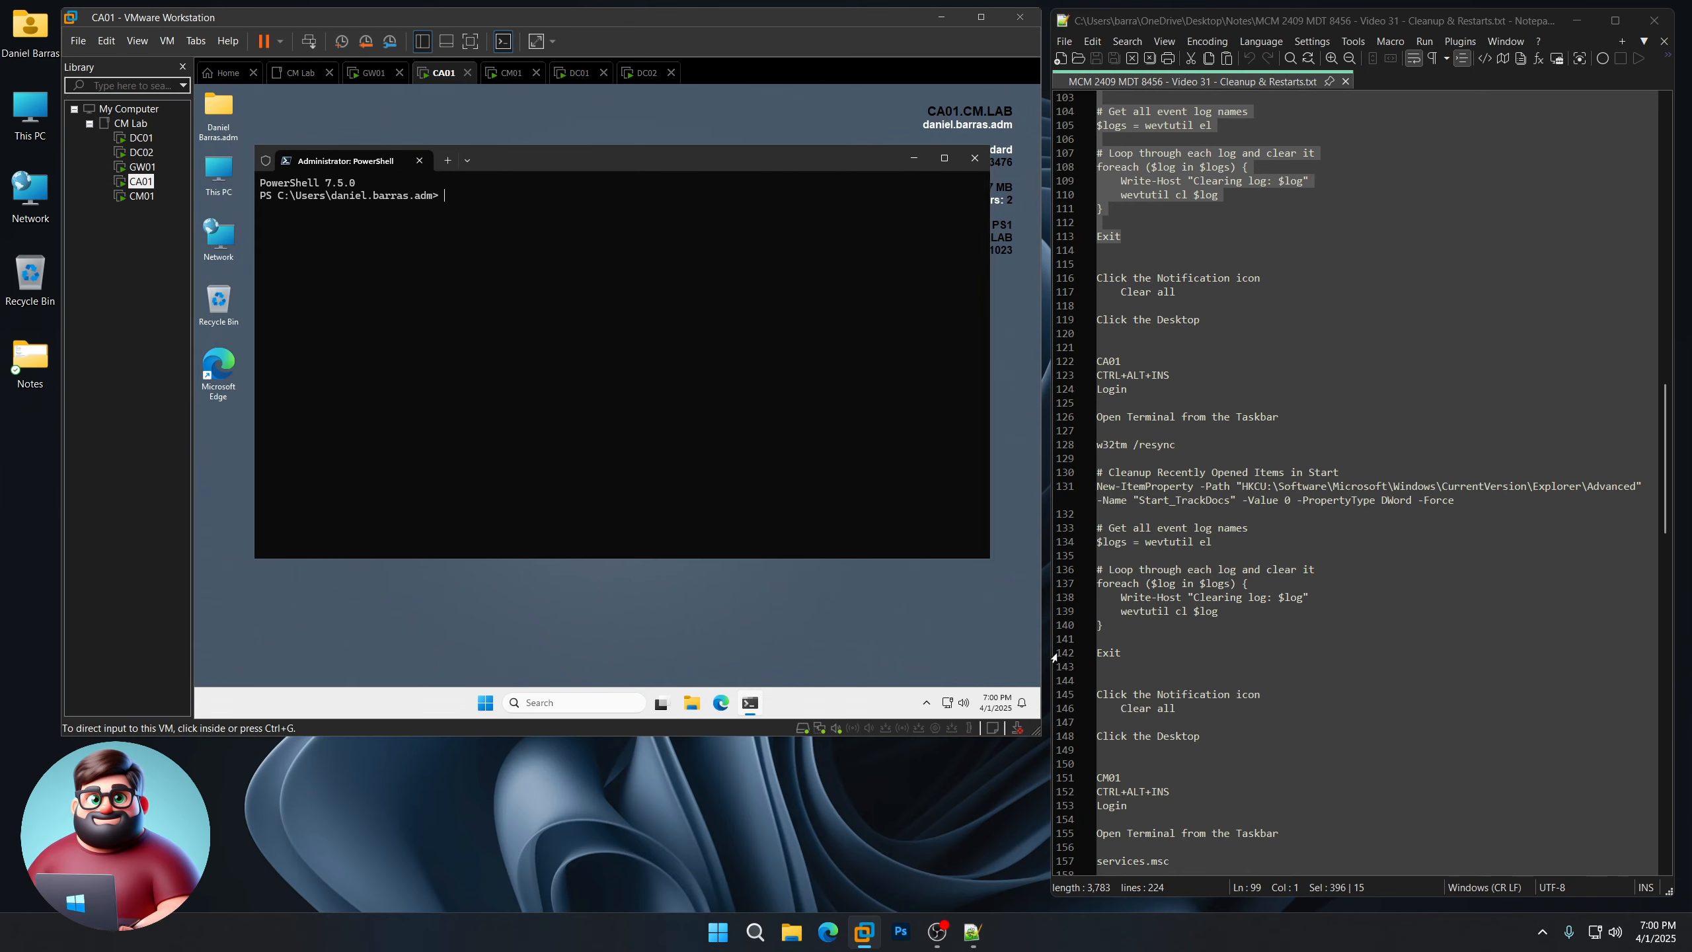
click(1123, 653)
drag(1123, 652, 1081, 445)
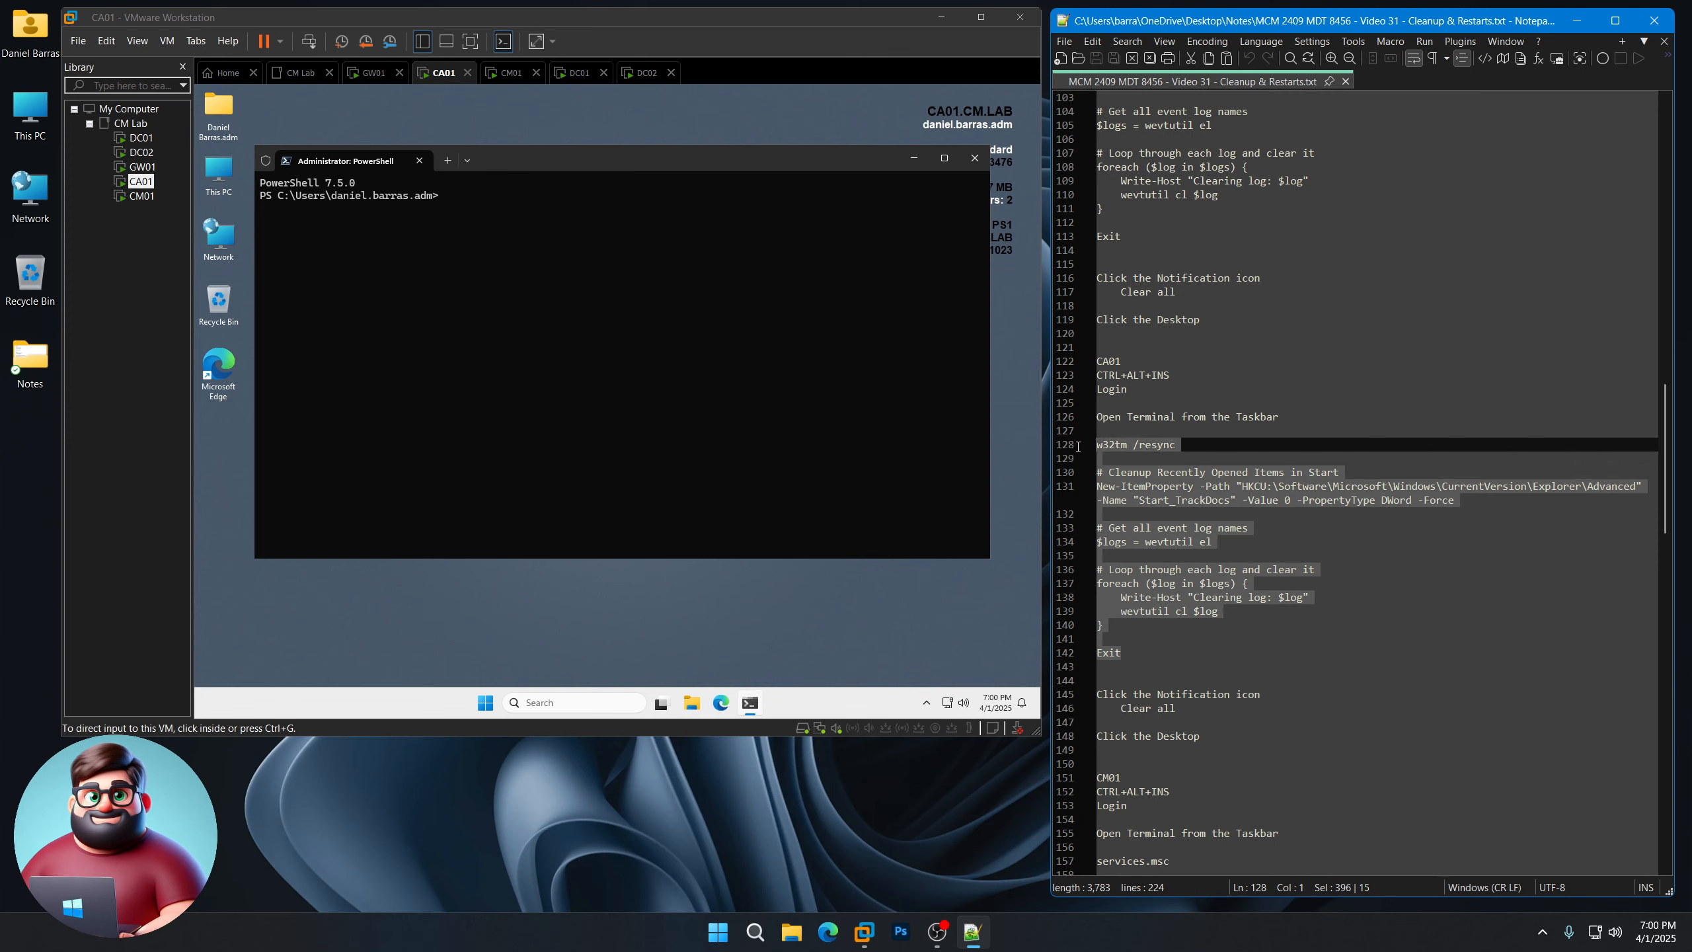
right_click(1178, 472)
click(1221, 503)
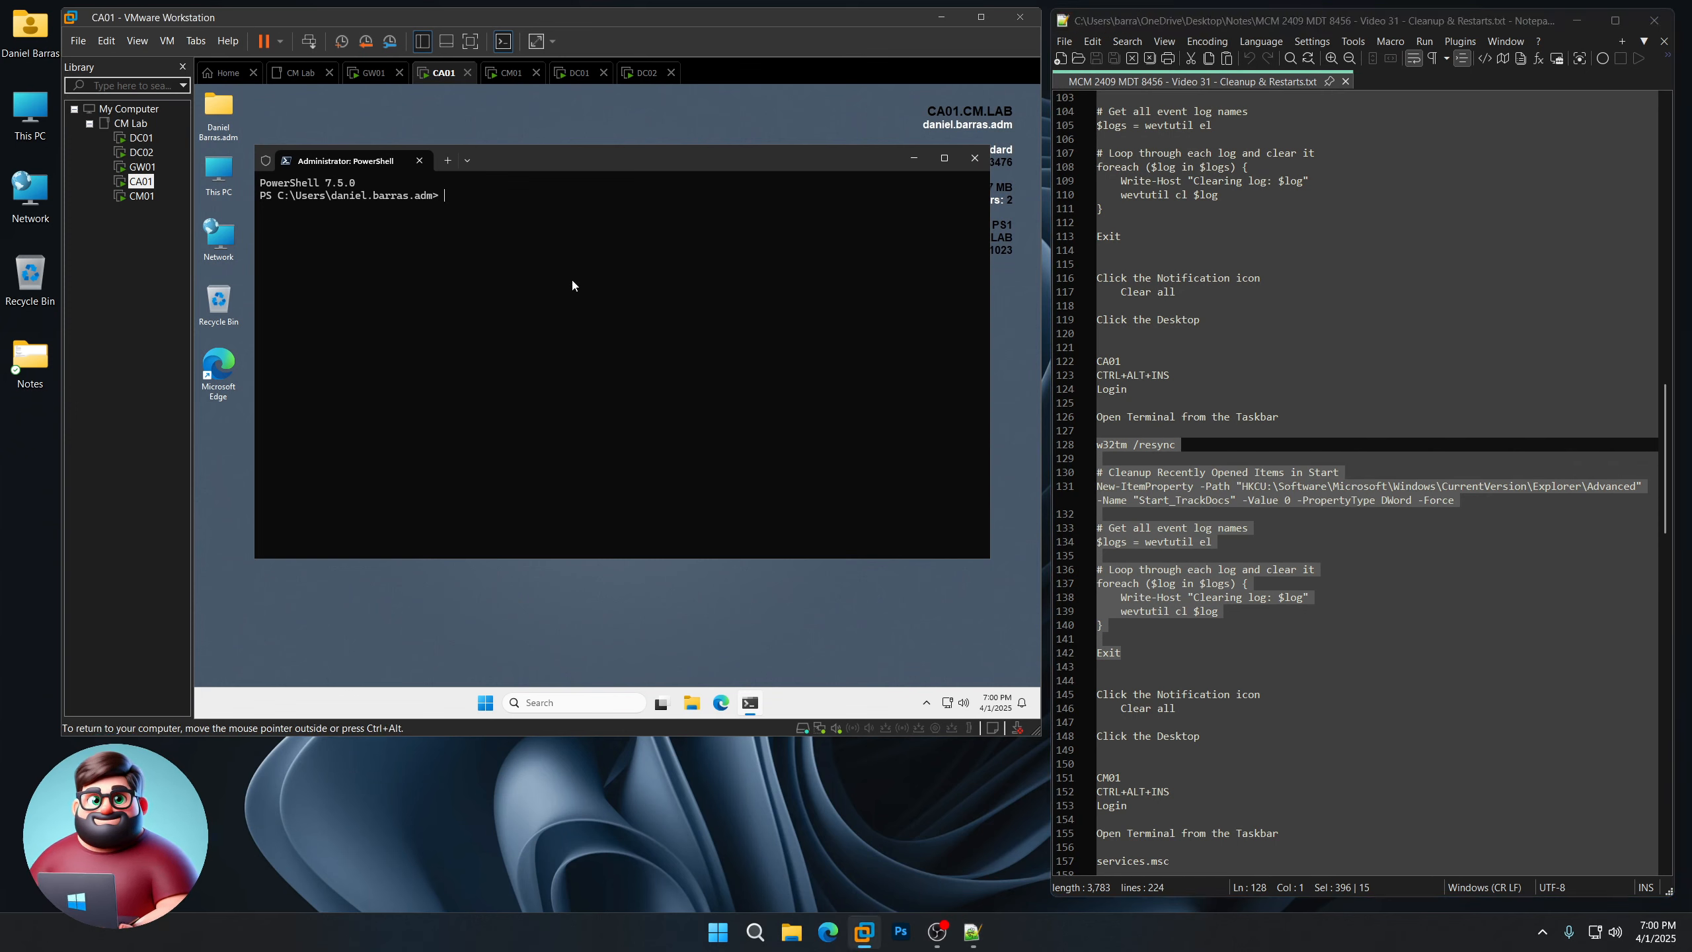
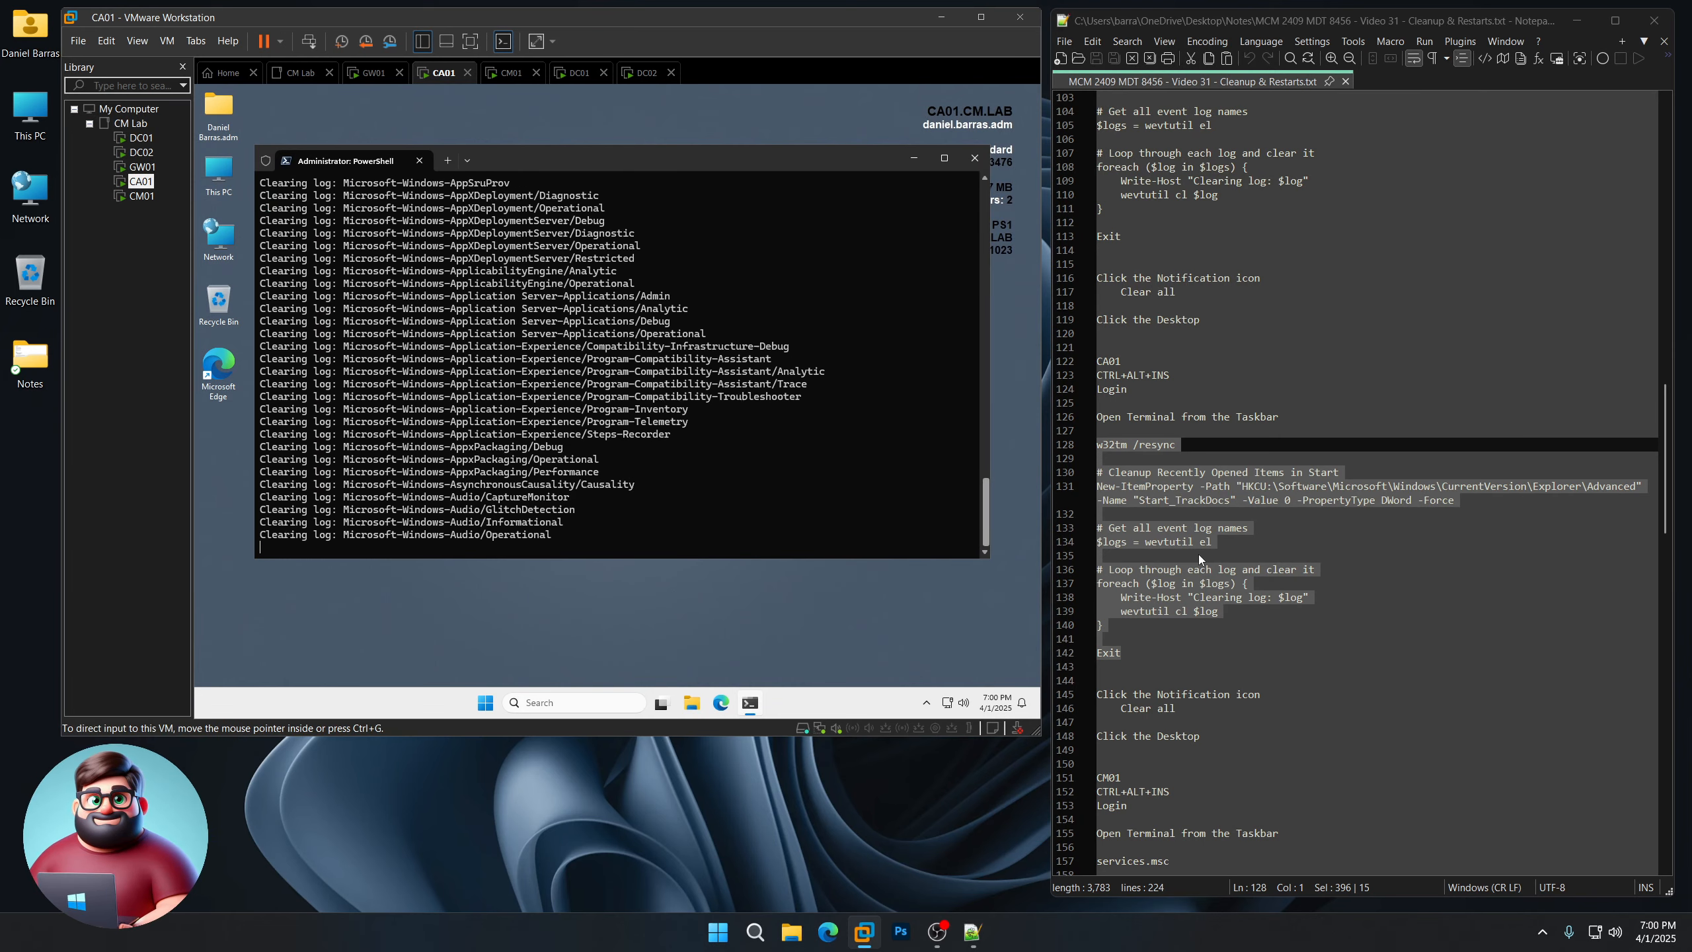
scroll(1189, 557, down, 8)
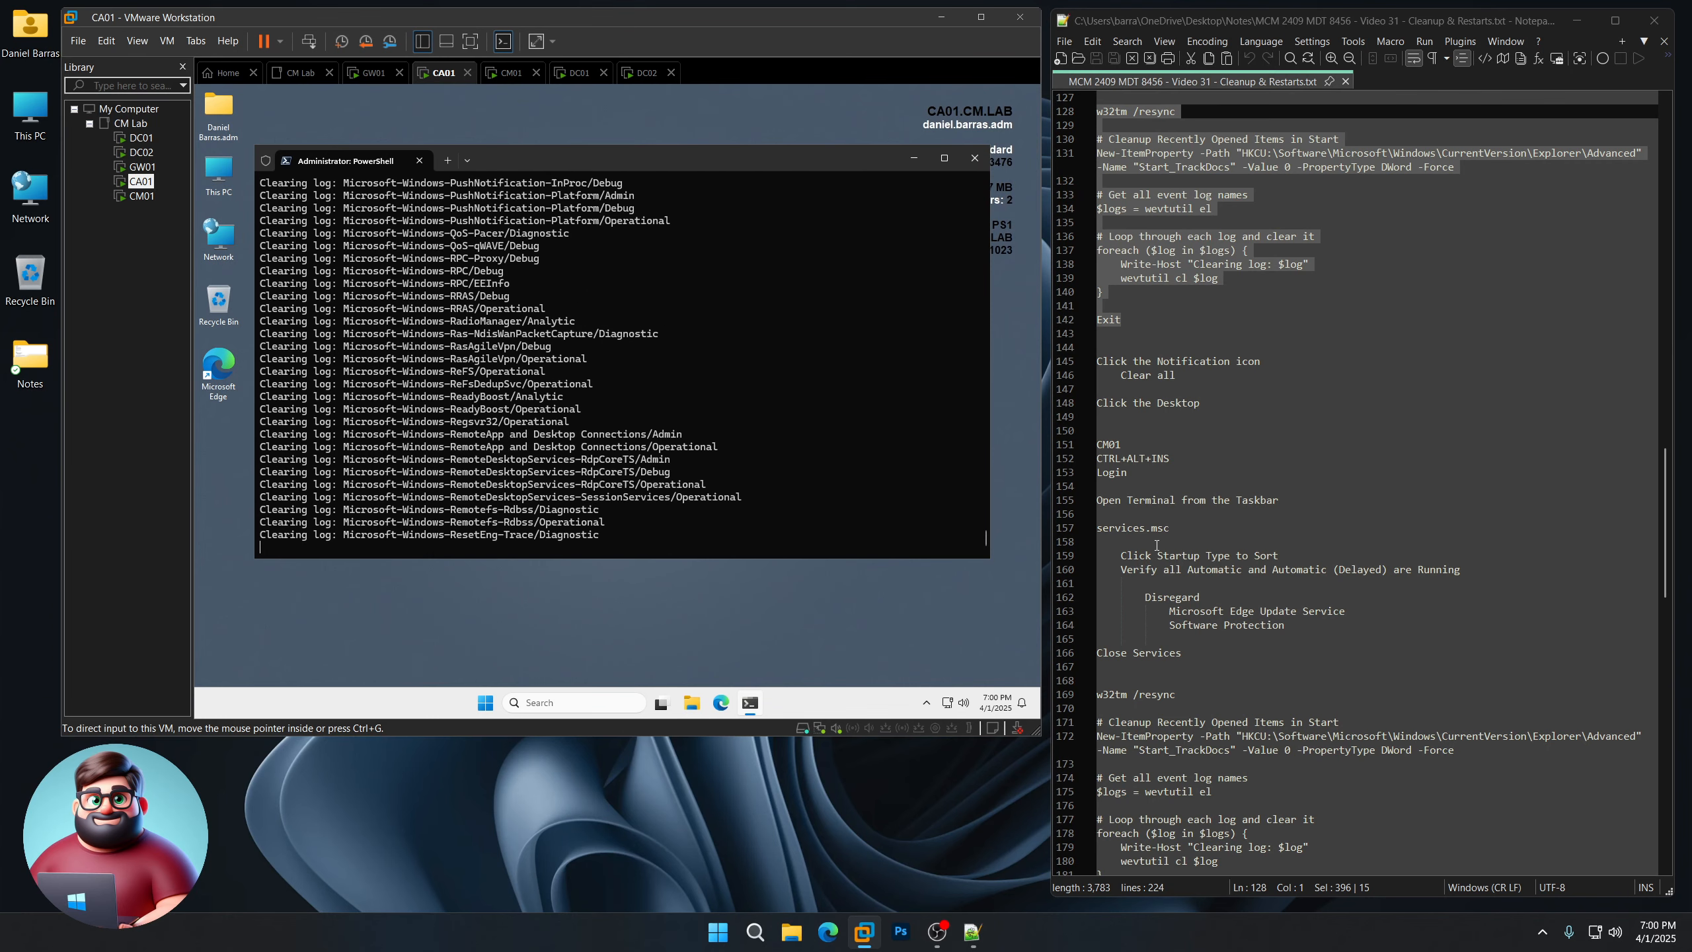
scroll(1157, 546, down, 2)
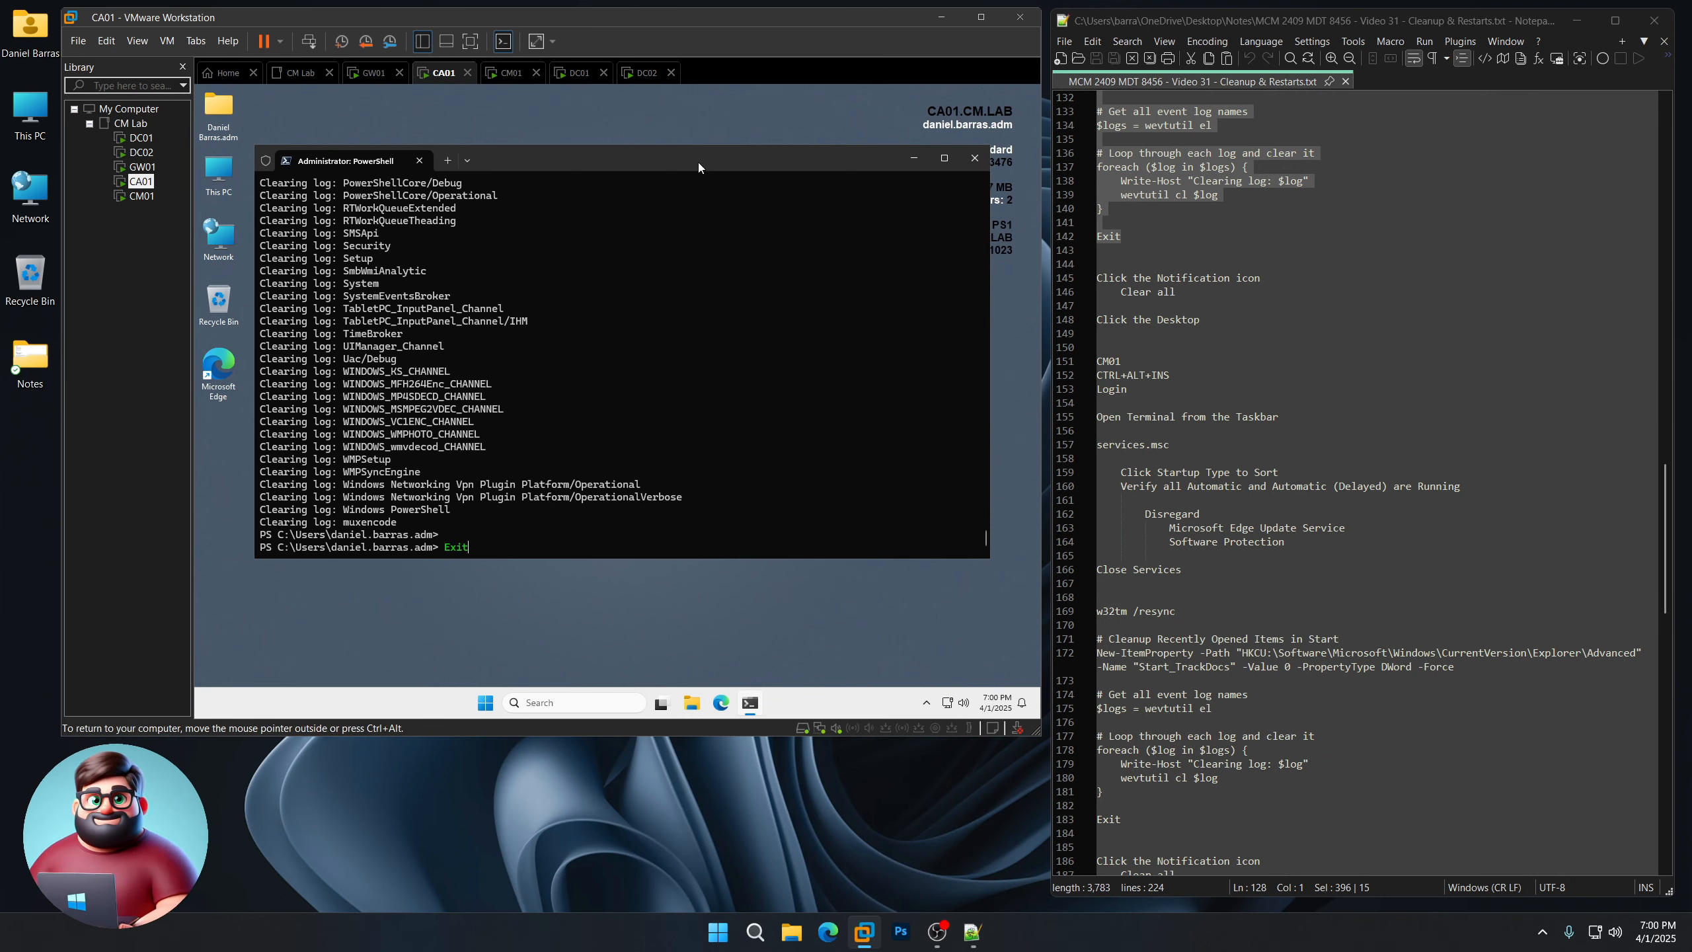
key(Return)
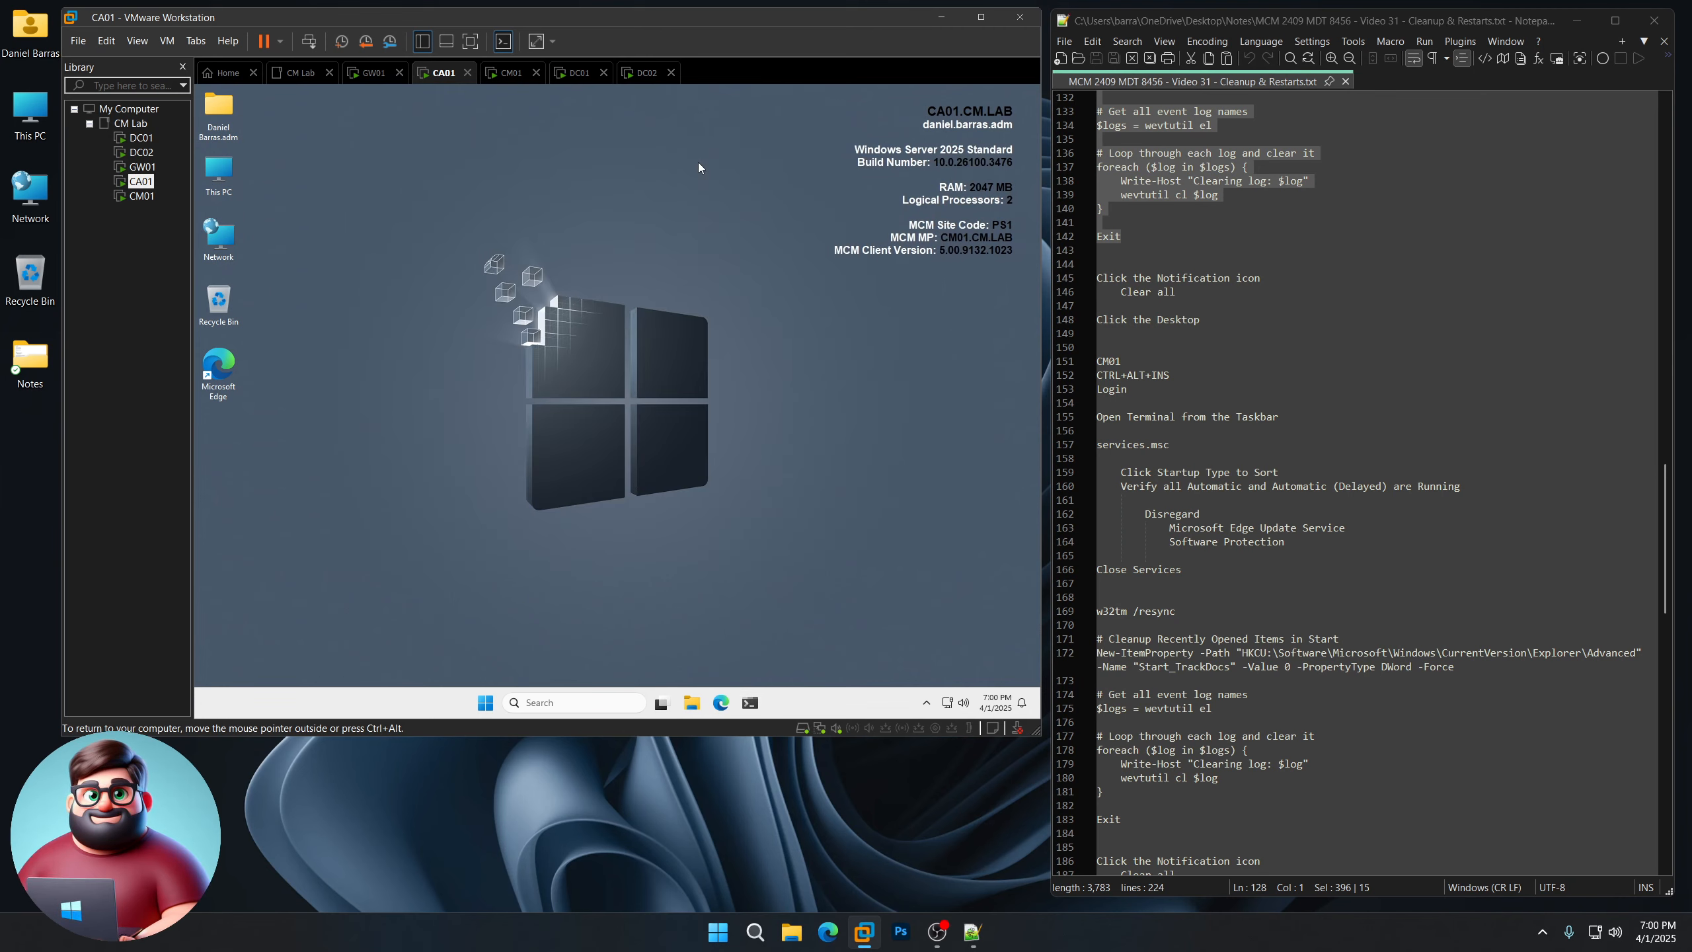
Check CA01's notifications for anything to clear and return to its desktop
click(139, 199)
click(142, 182)
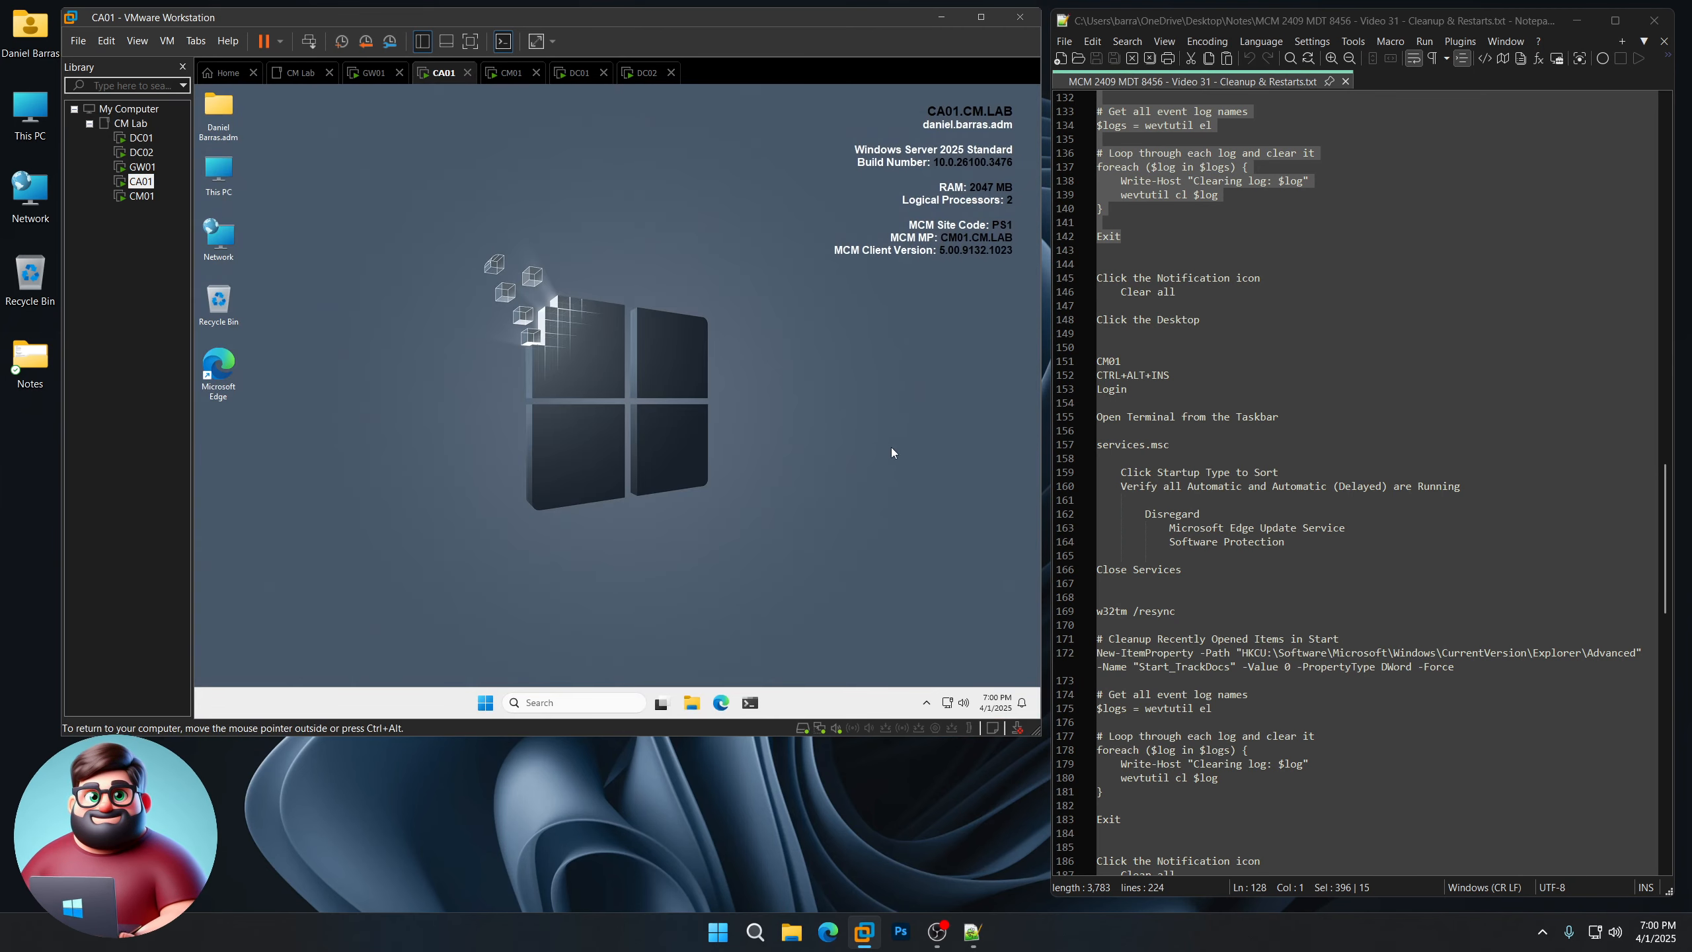
click(1020, 704)
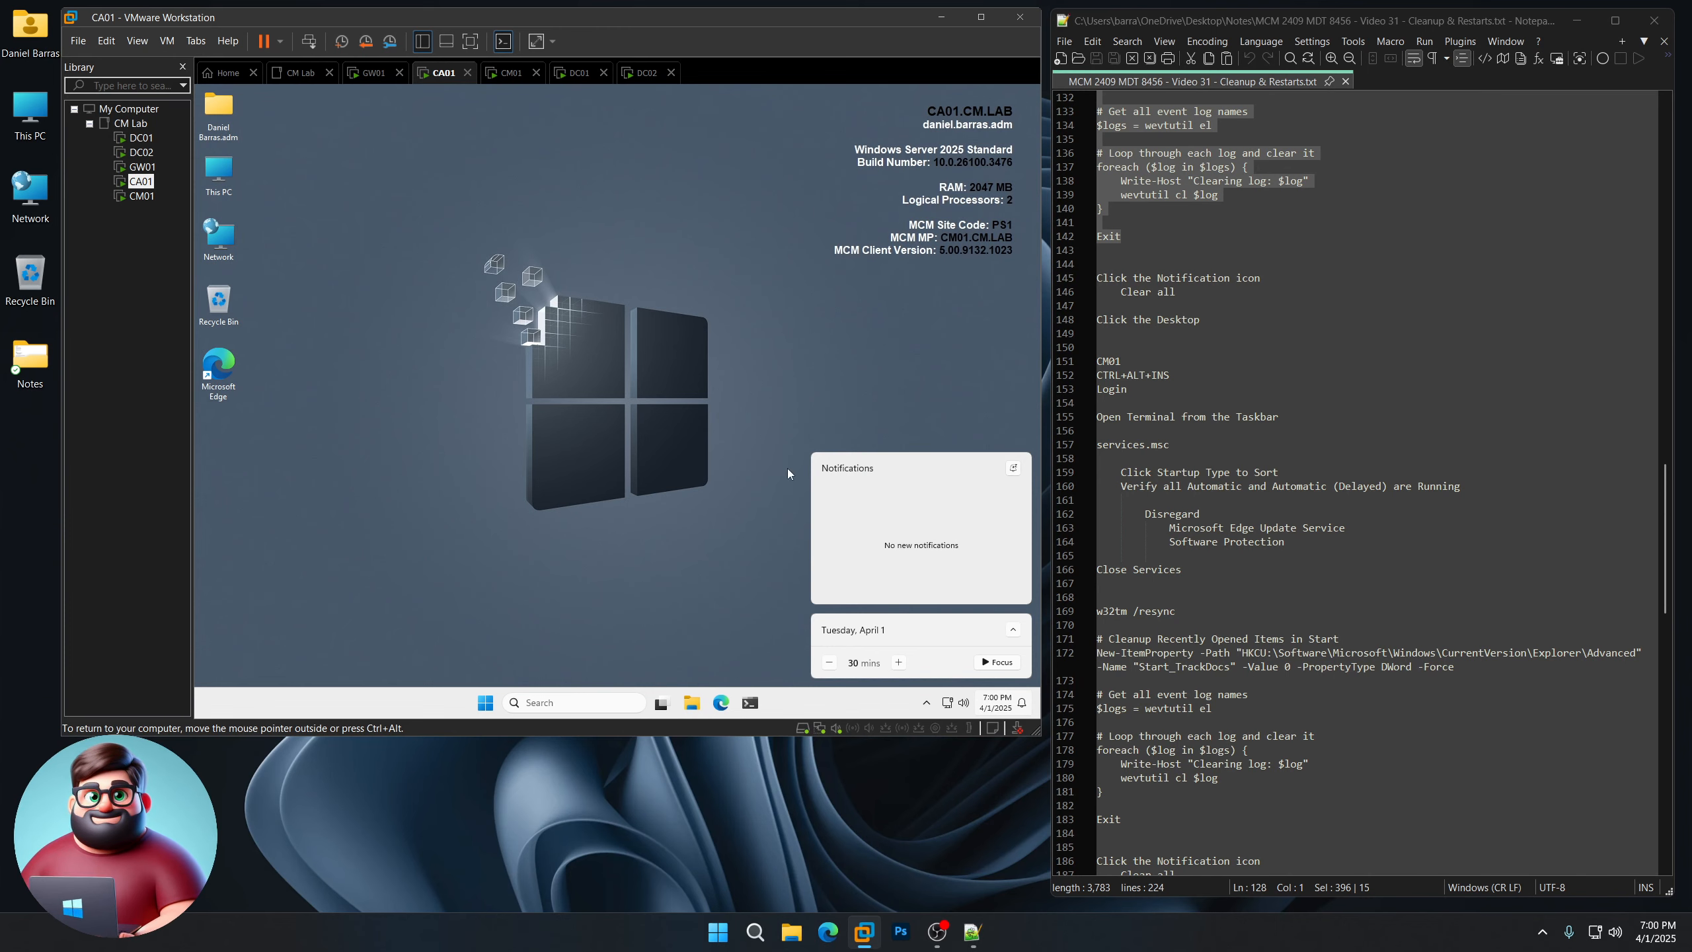
click(632, 523)
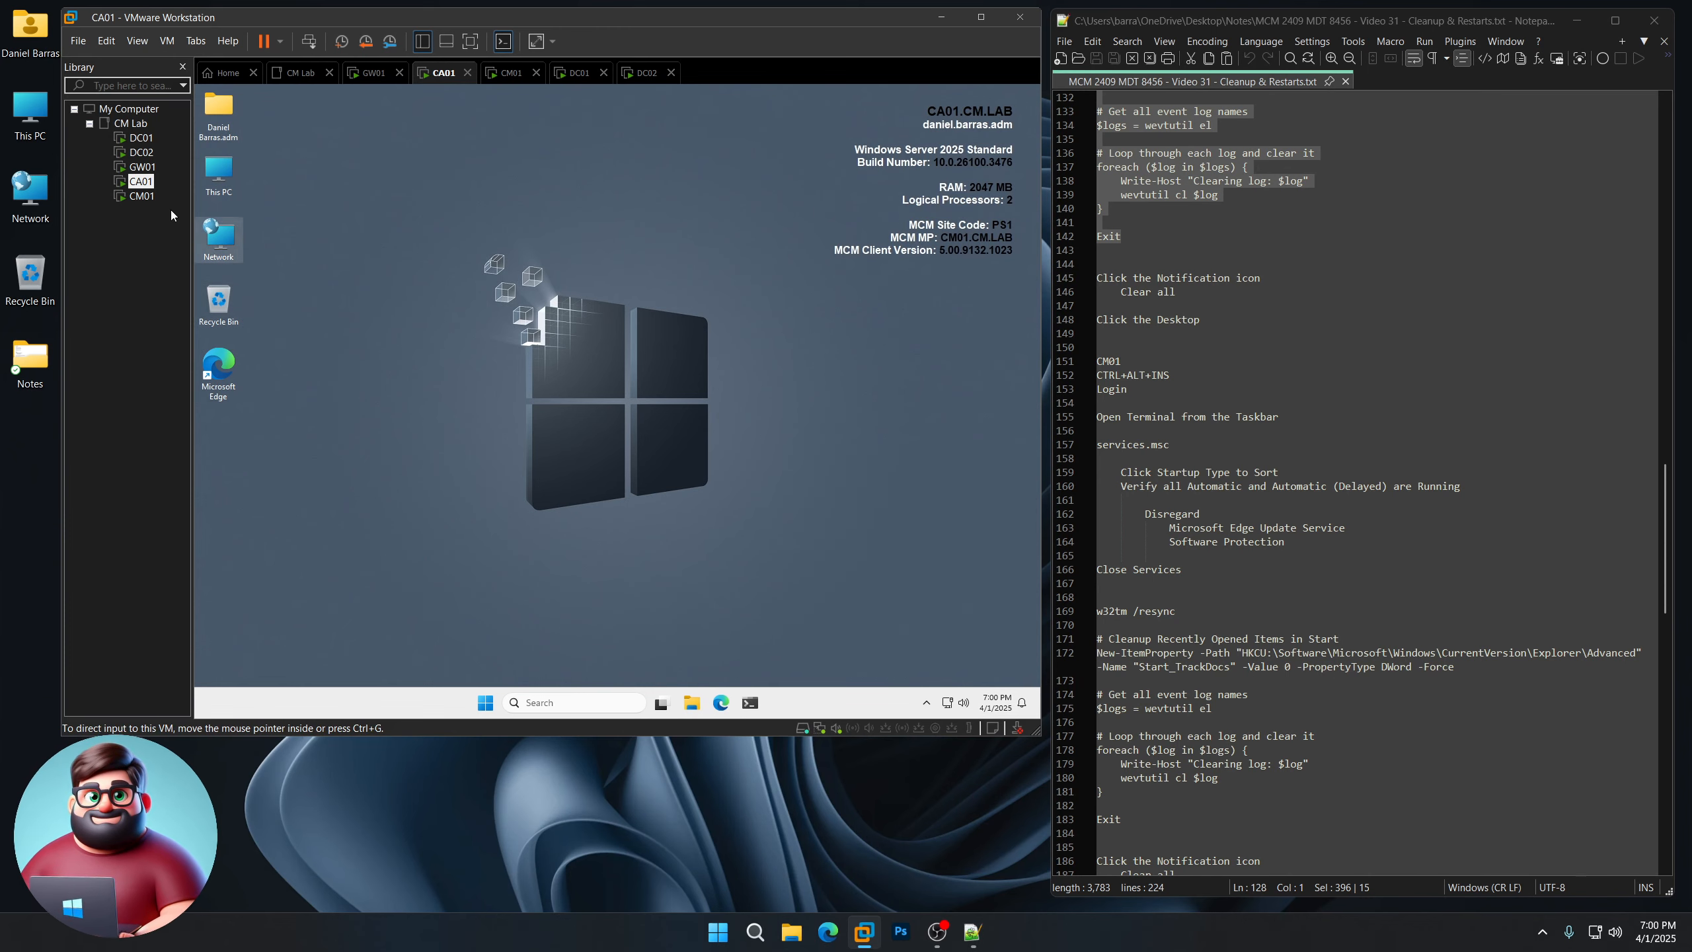
Switch to the CM01 virtual machine, bring up its Windows sign-in prompt, and sign in with the admin account password
click(142, 196)
key(ctrl+alt+Insert)
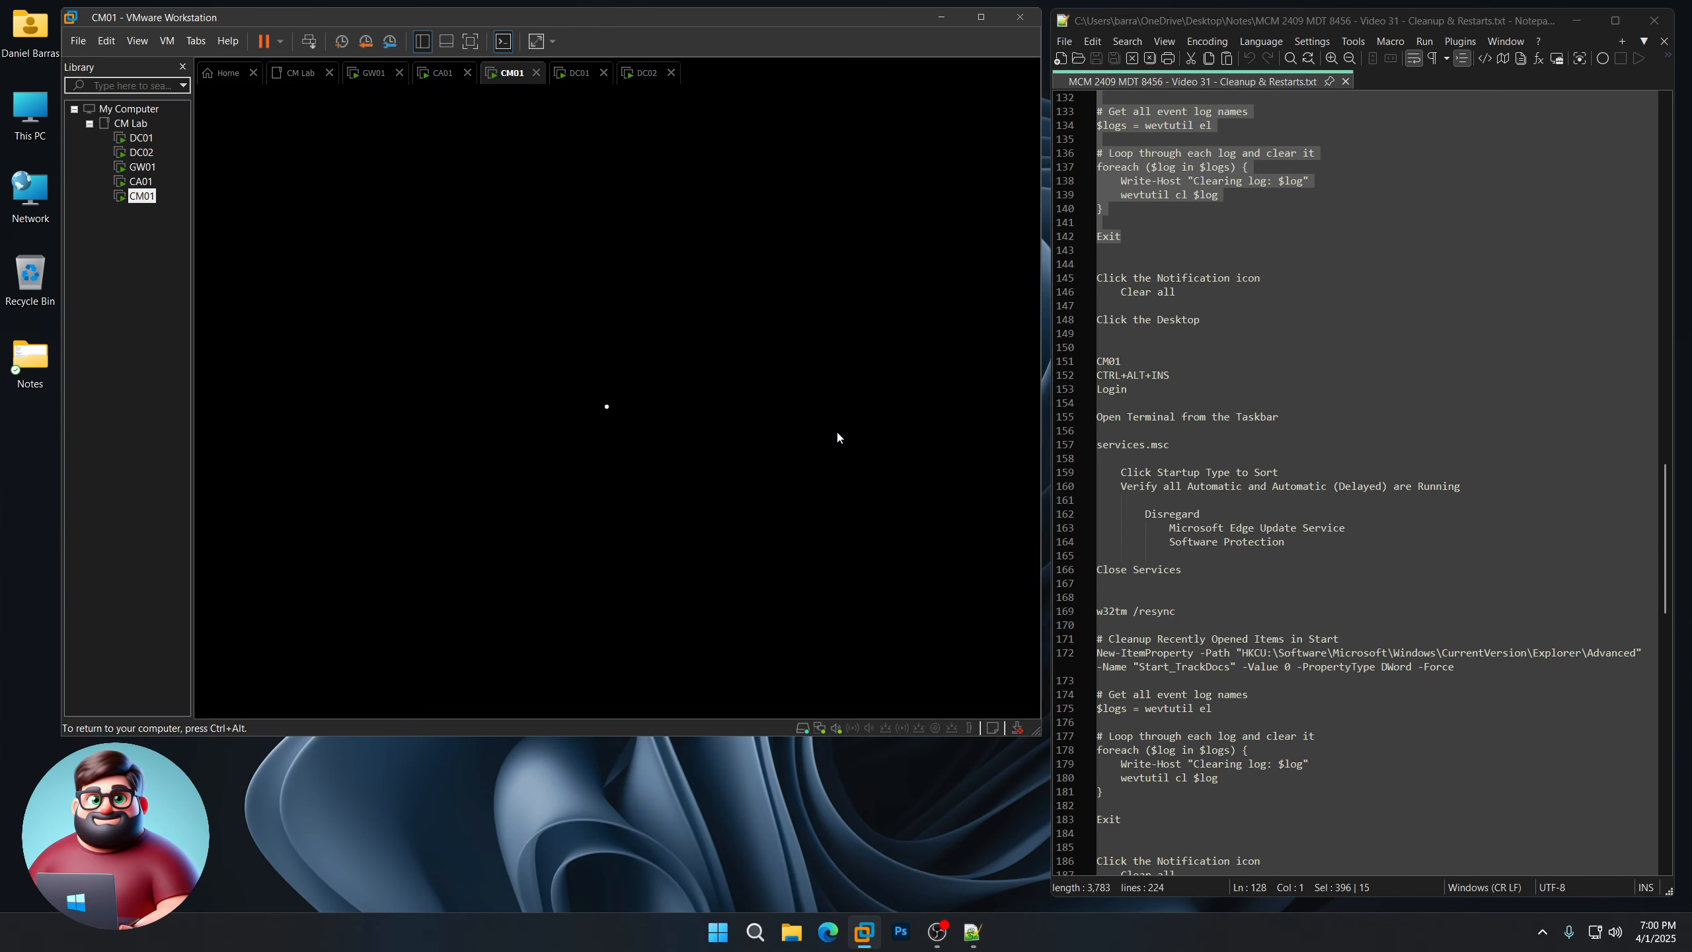
text(•••••••••••••••)
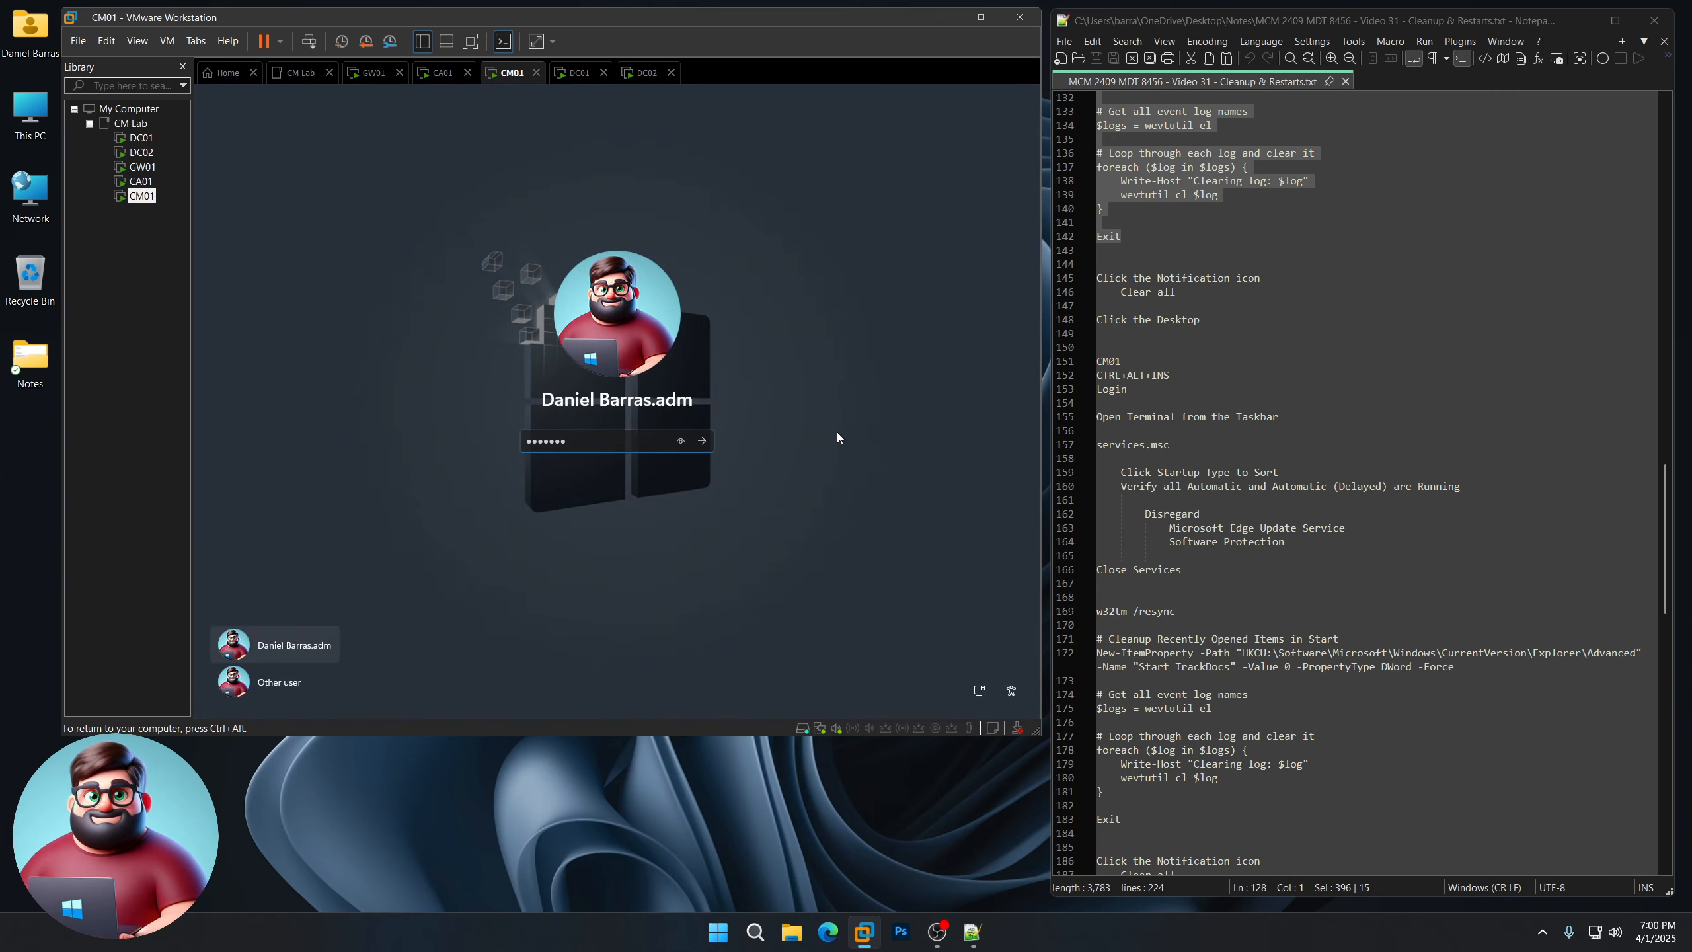
key(Return)
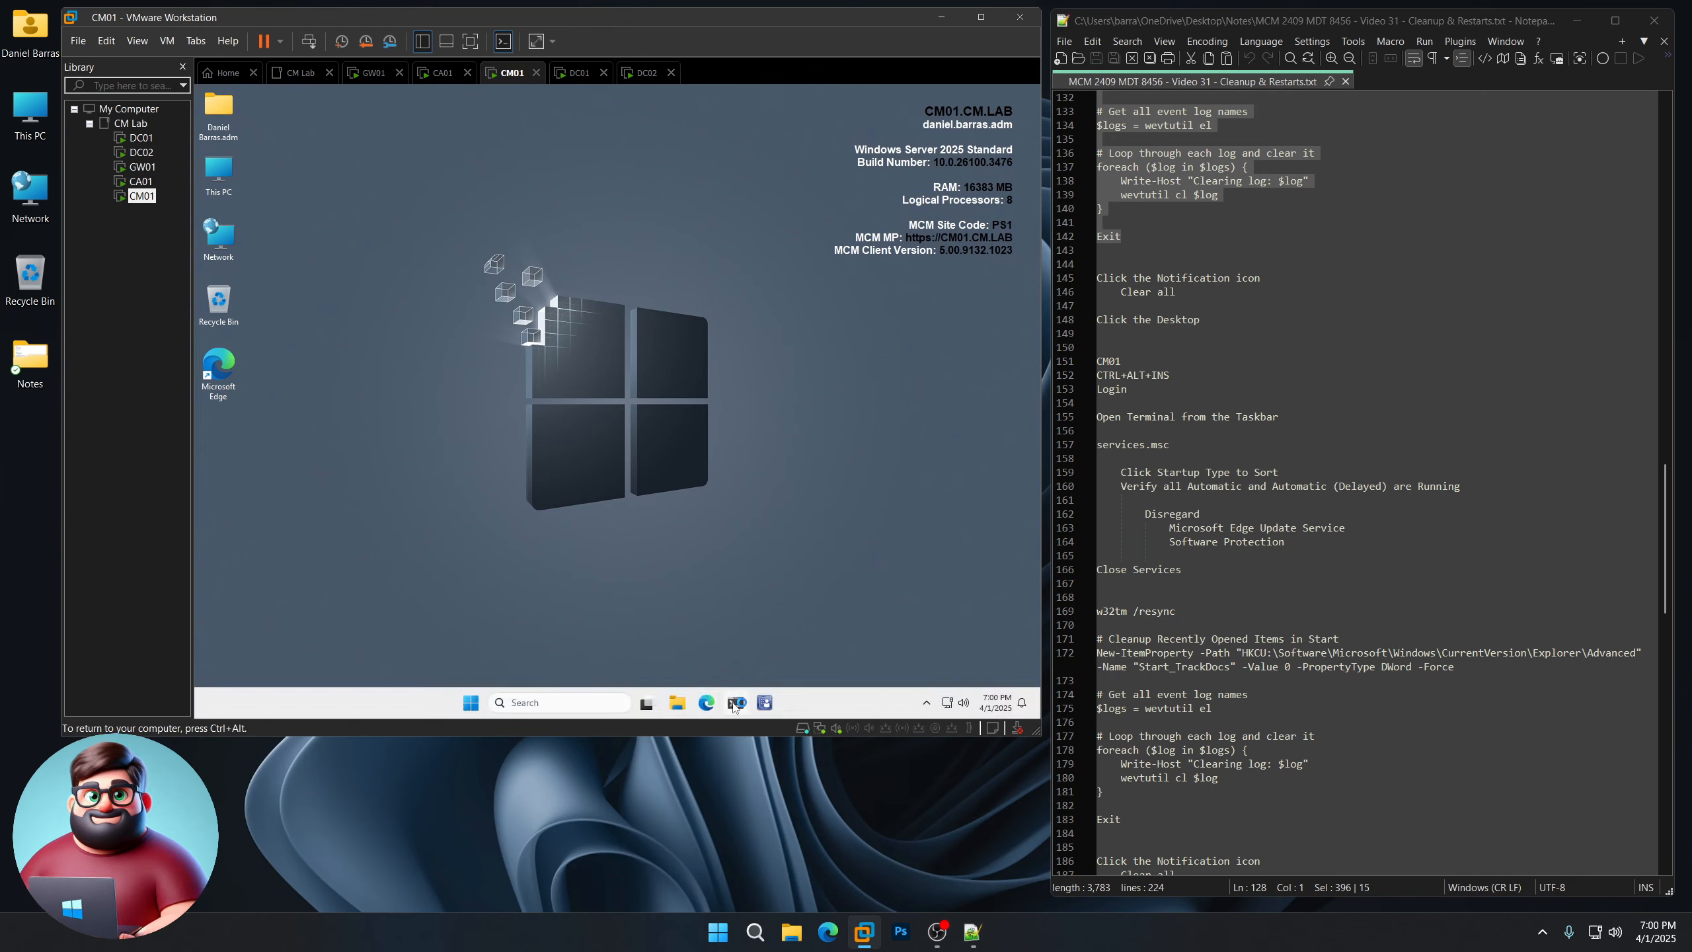
Open PowerShell on CM01 and launch the Services console with services.msc
click(735, 703)
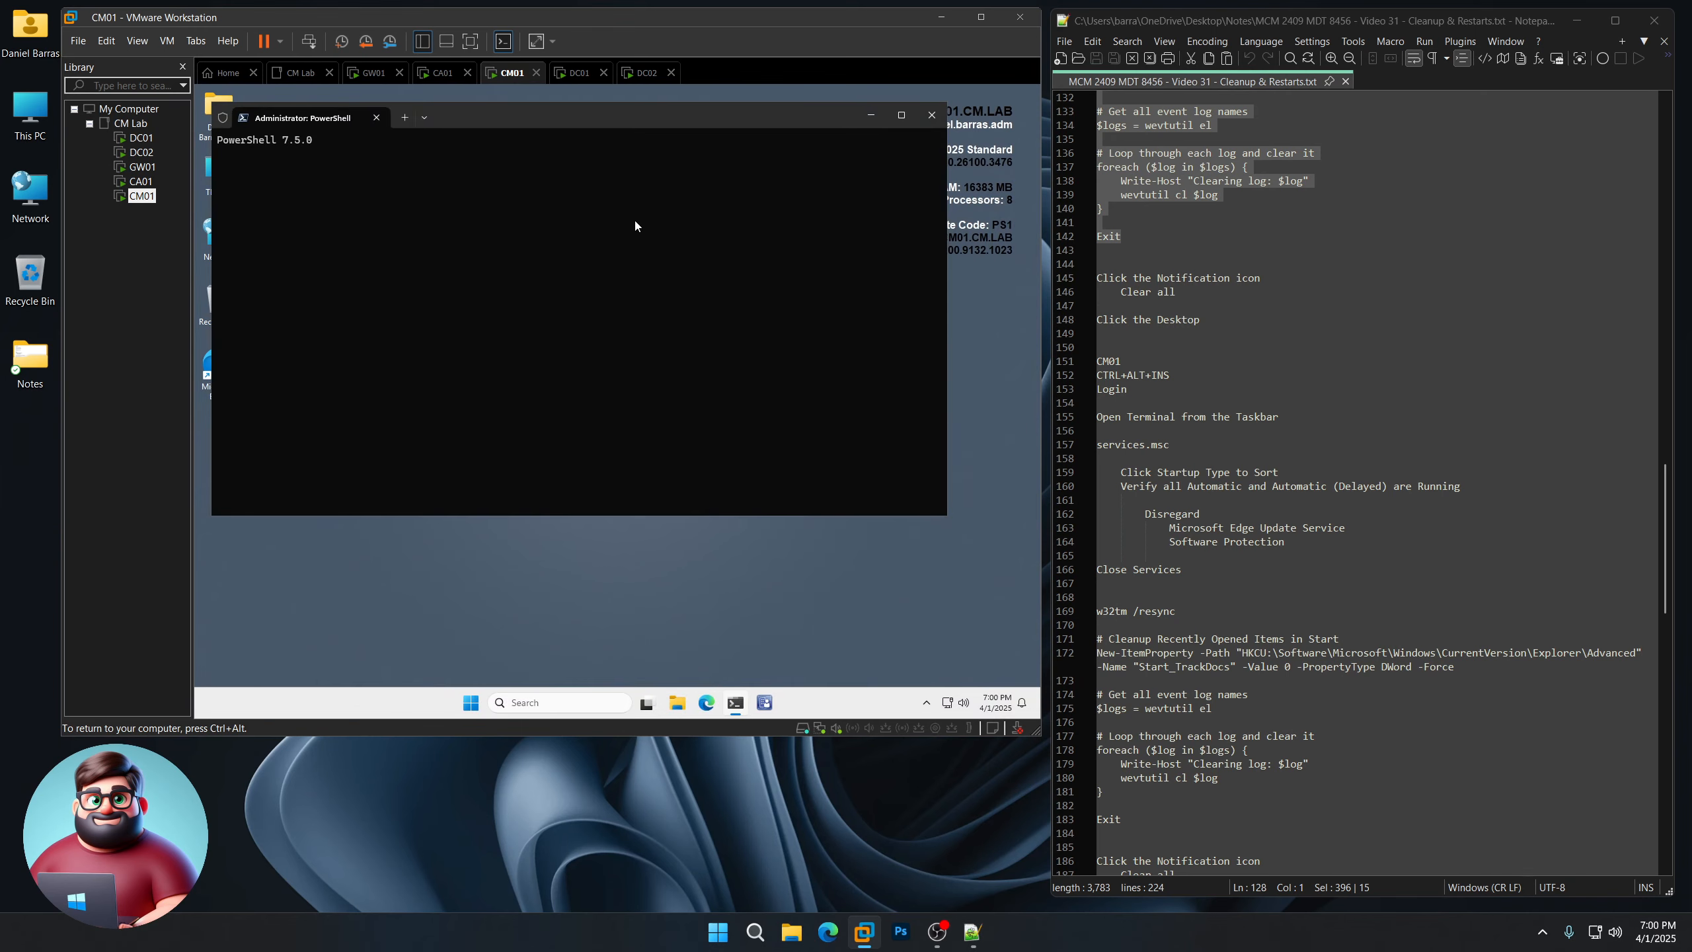
text(ser)
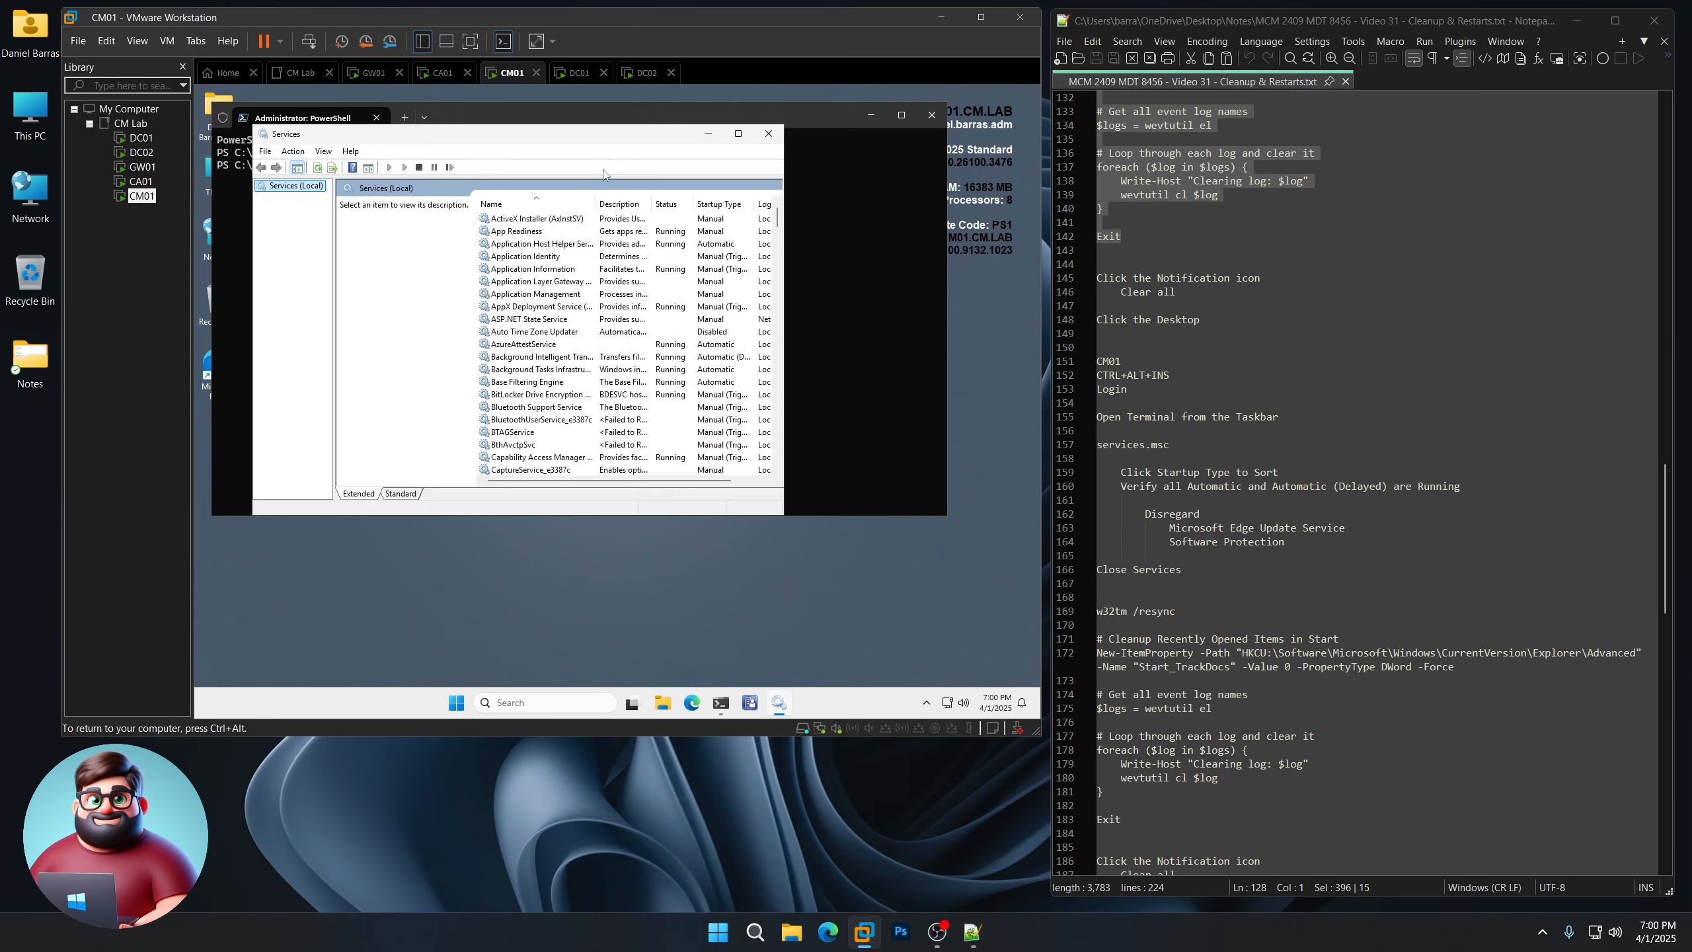
Sort CM01's services by startup type, check that the automatic ones are running, disregarding Microsoft Edge Update Service and Software Protection, and close Services
click(718, 205)
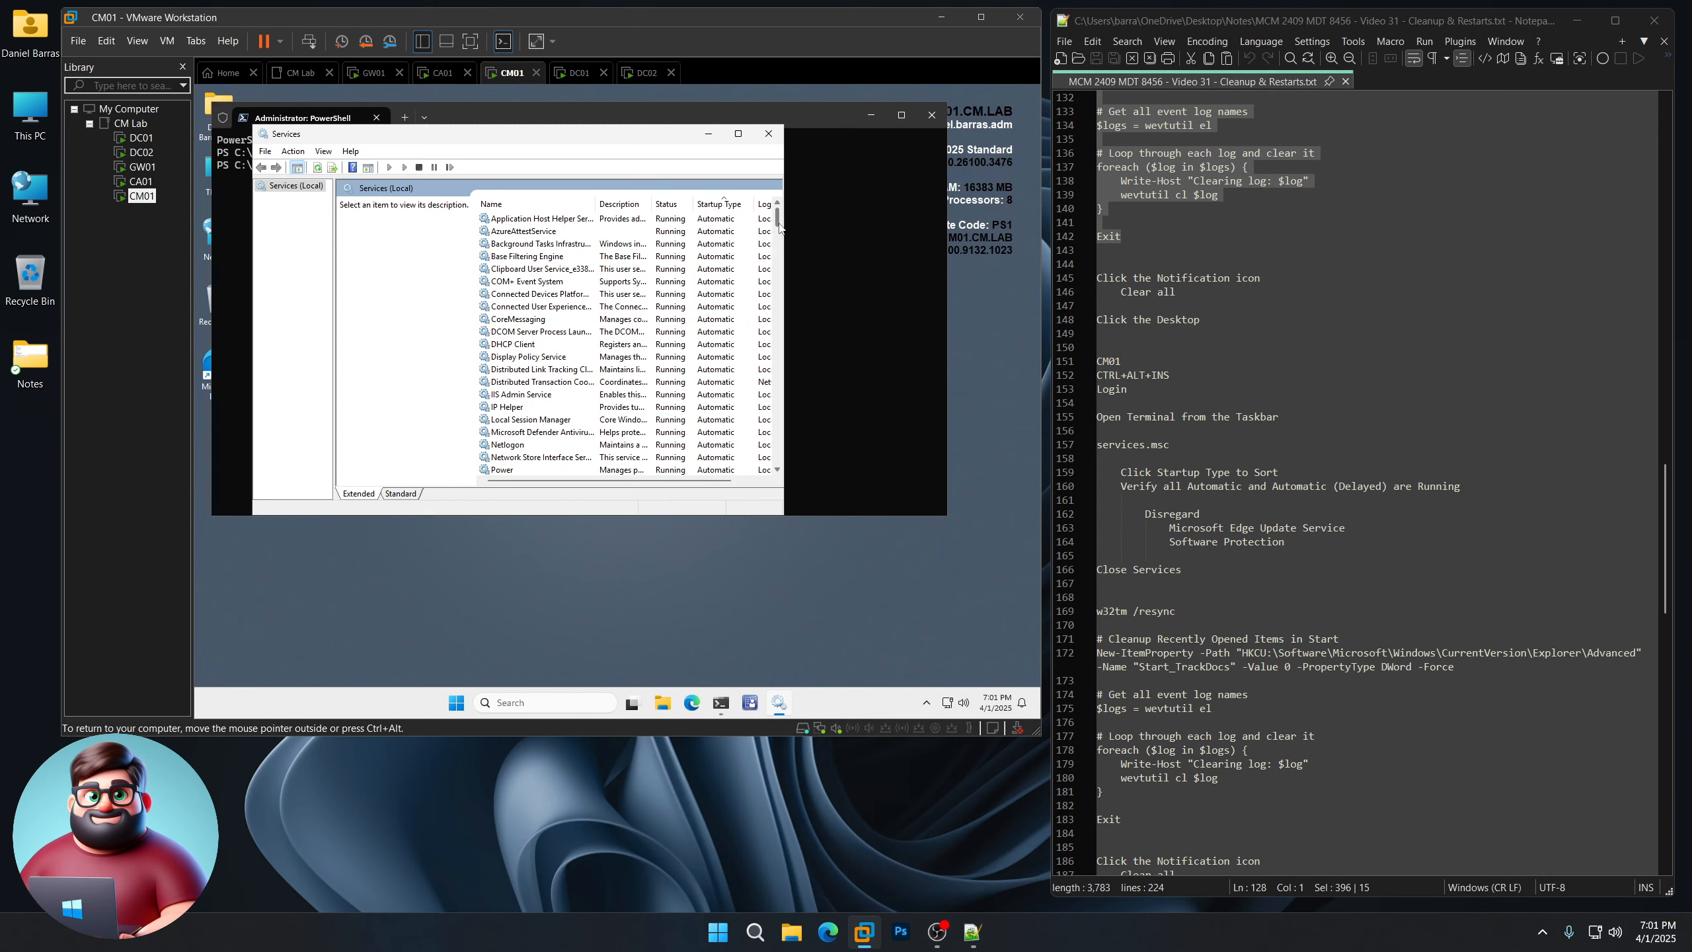
drag(778, 224, 784, 285)
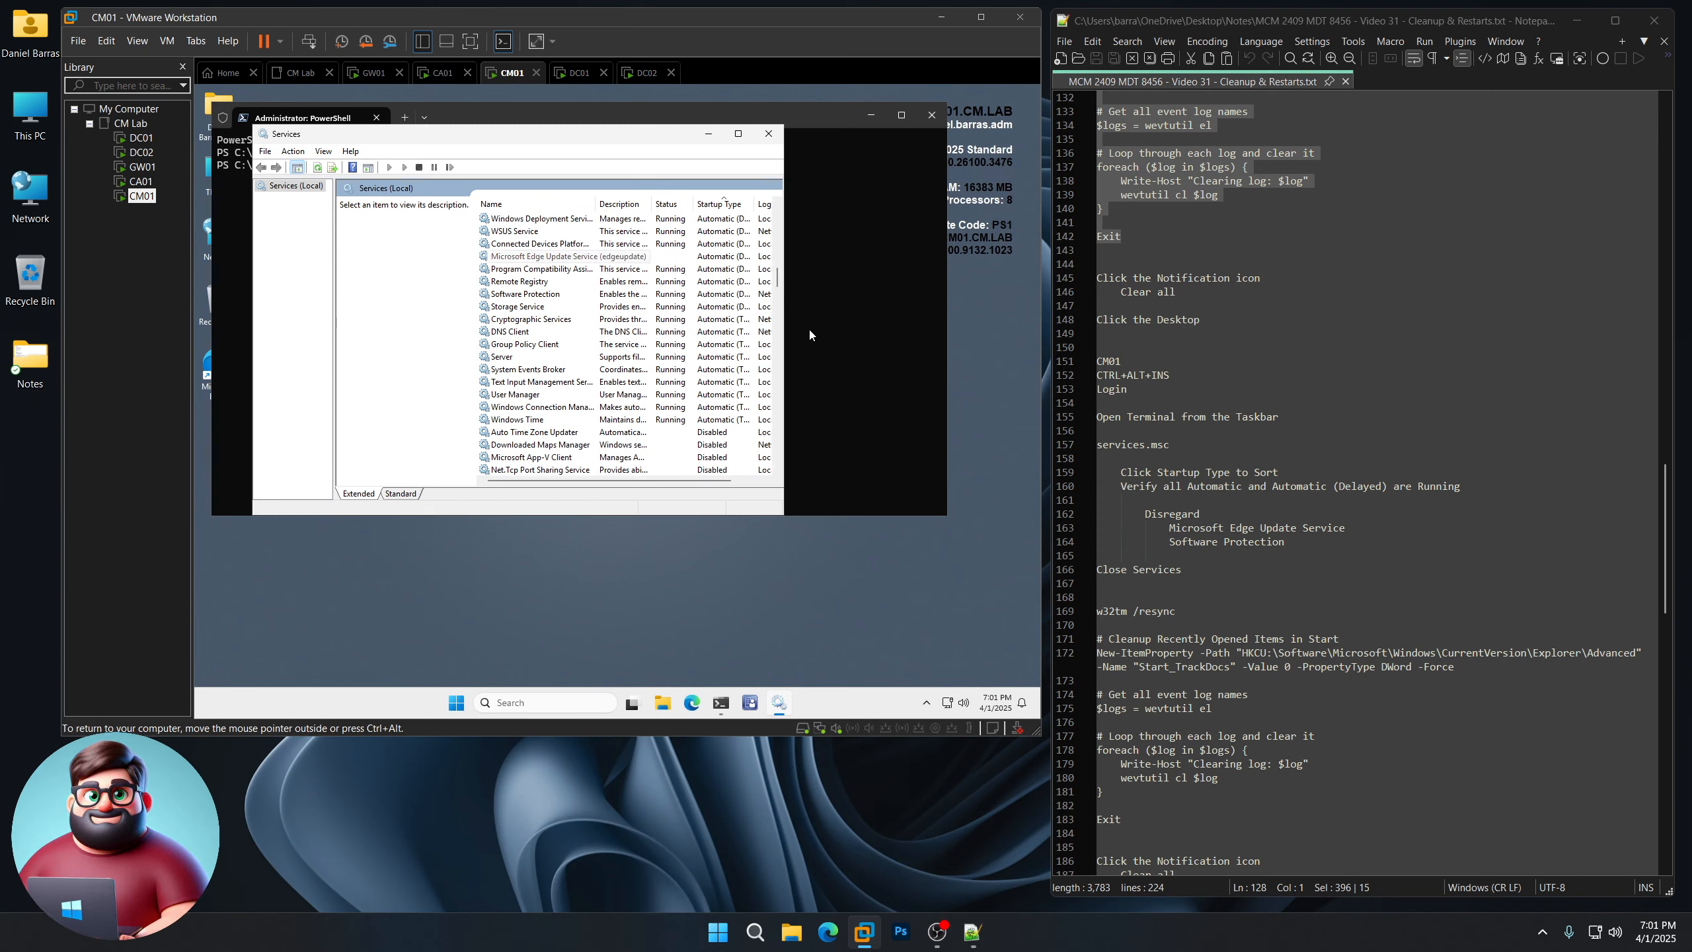
drag(1168, 528, 1322, 535)
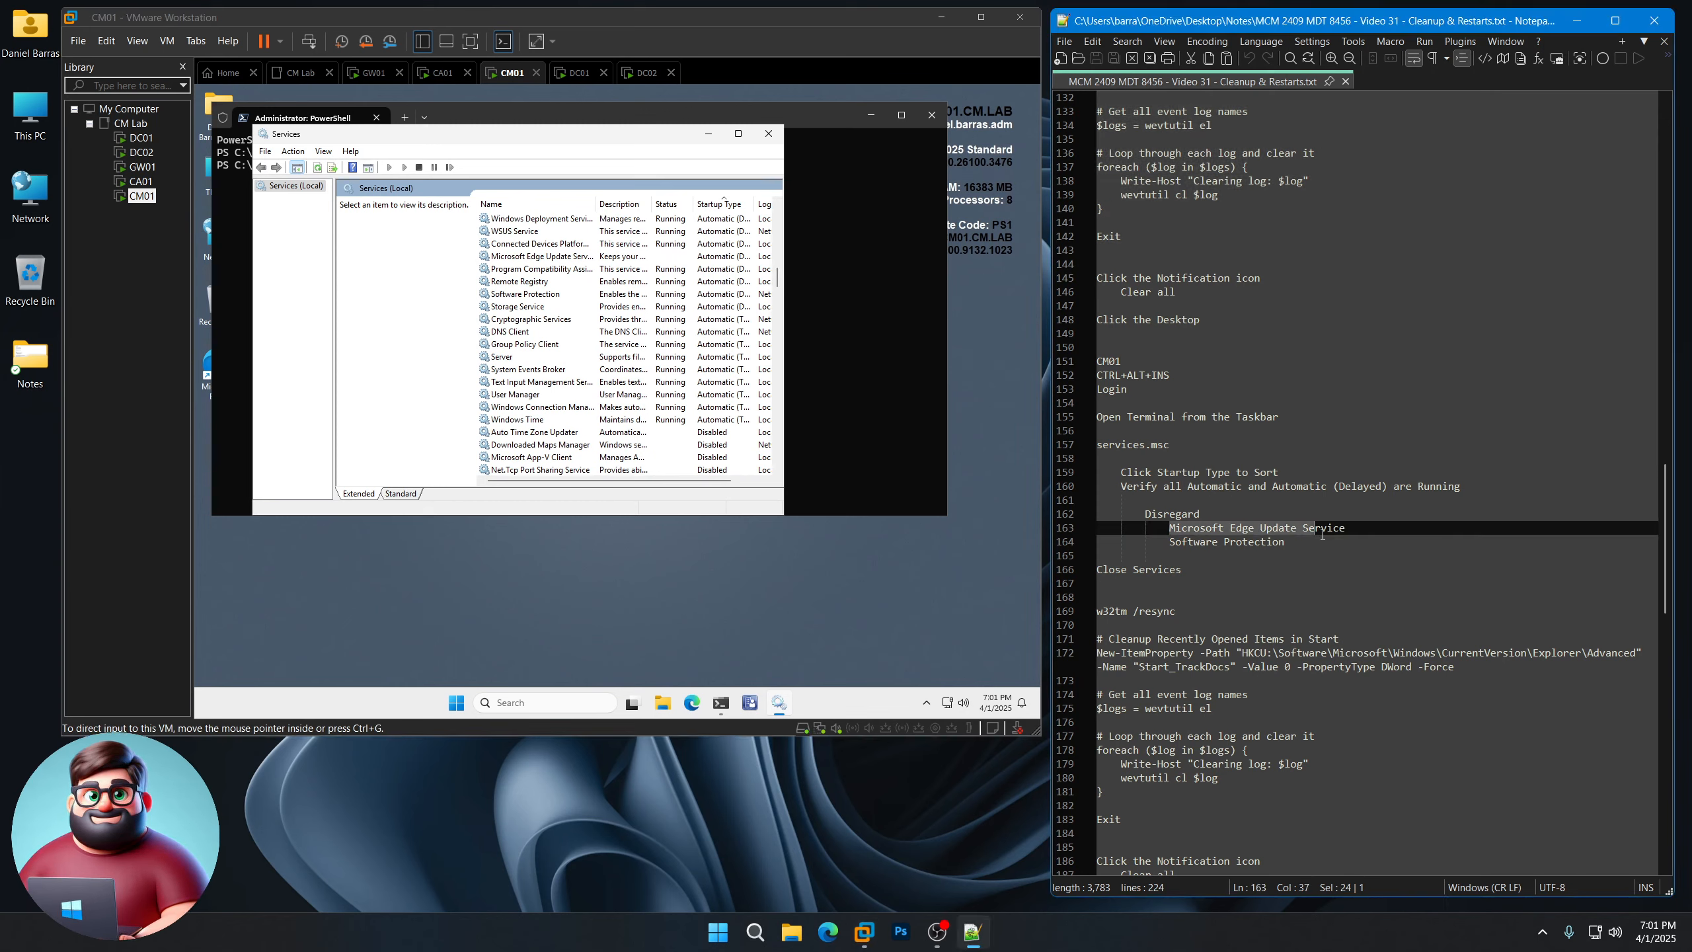
drag(1170, 542, 1234, 542)
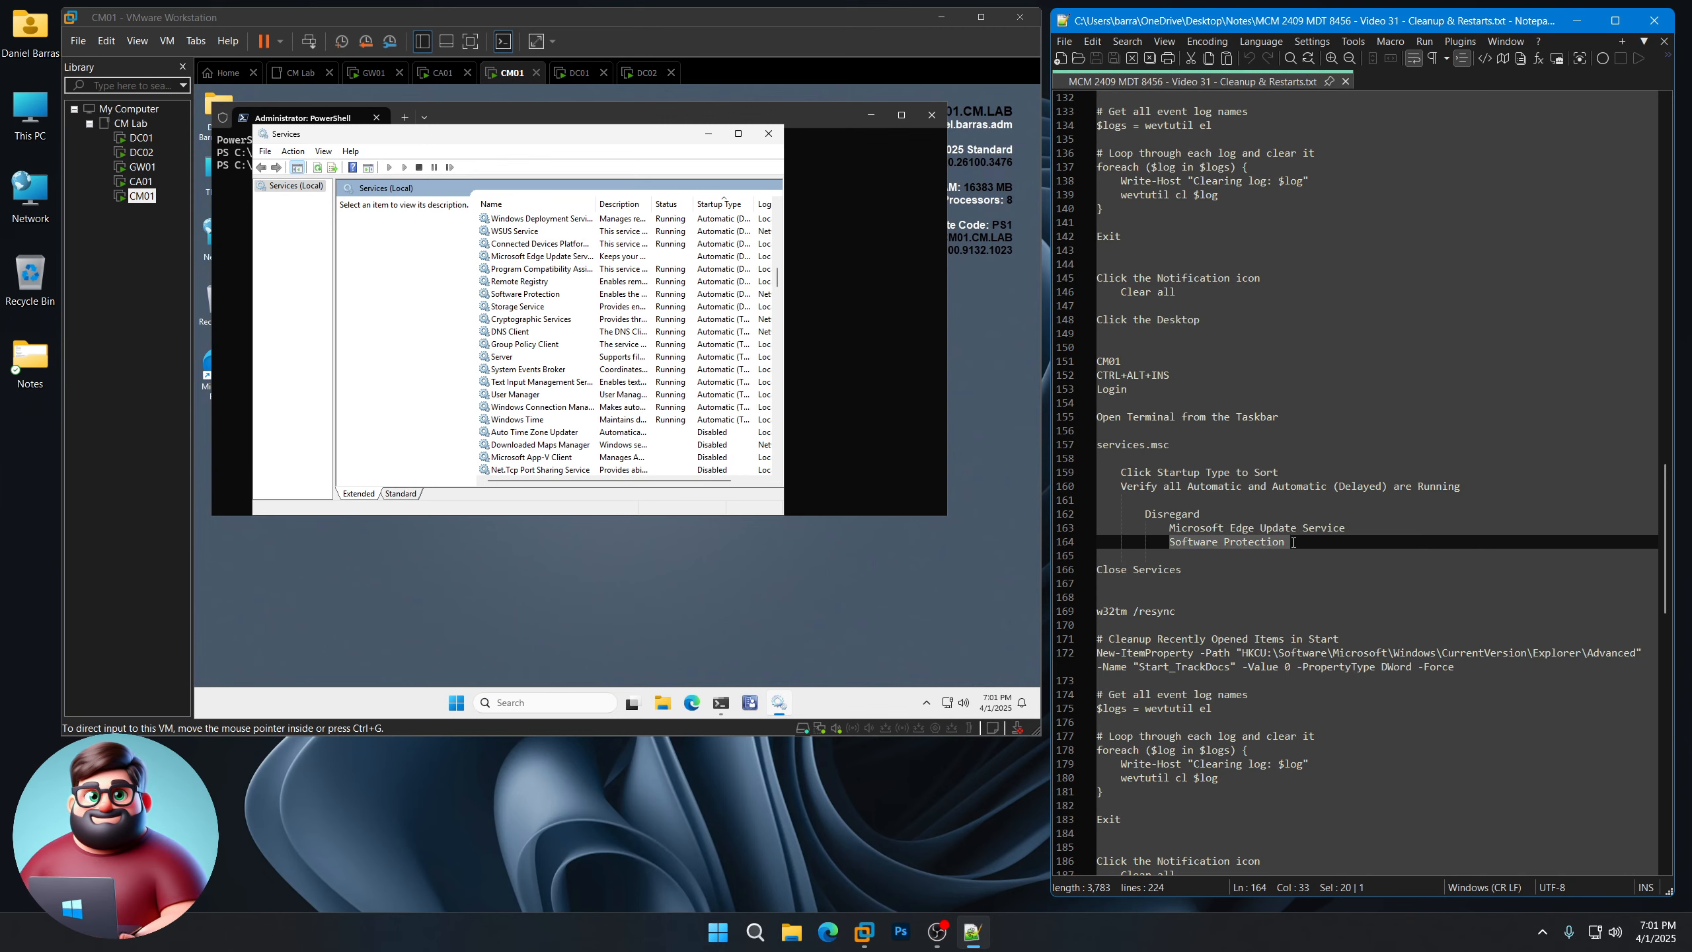
click(768, 133)
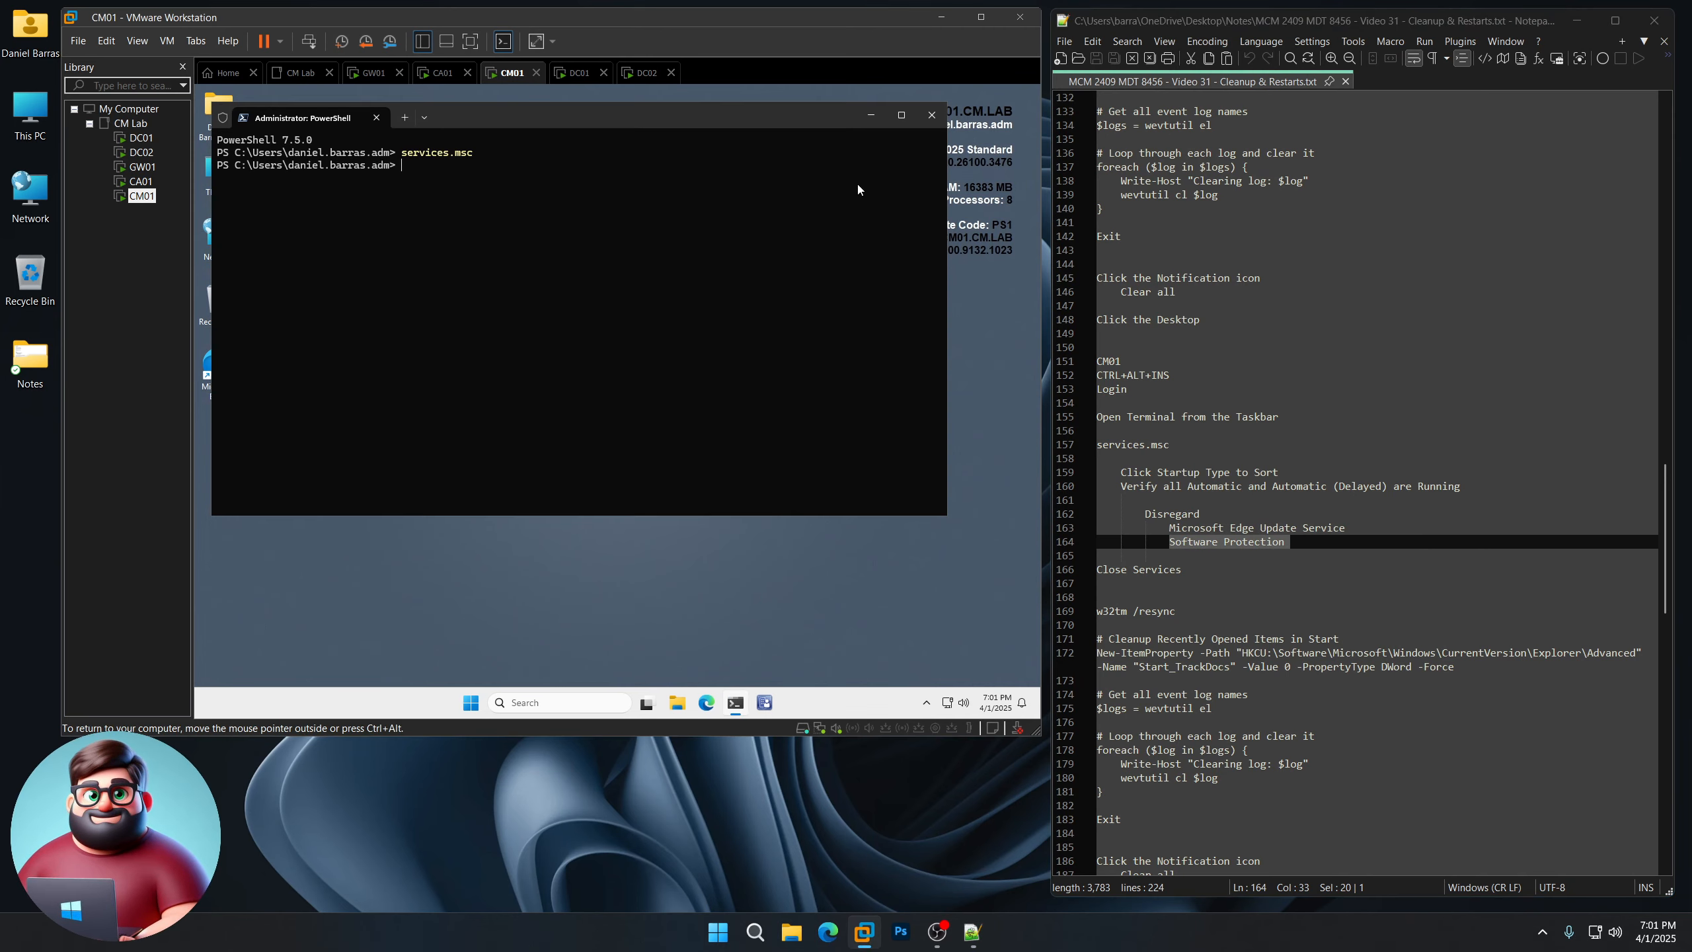
Run the CM01 command block copied from the notes, w32tm /resync through Exit, in CM01's PowerShell, and check CM01's notifications for anything to clear
scroll(1207, 521, down, 7)
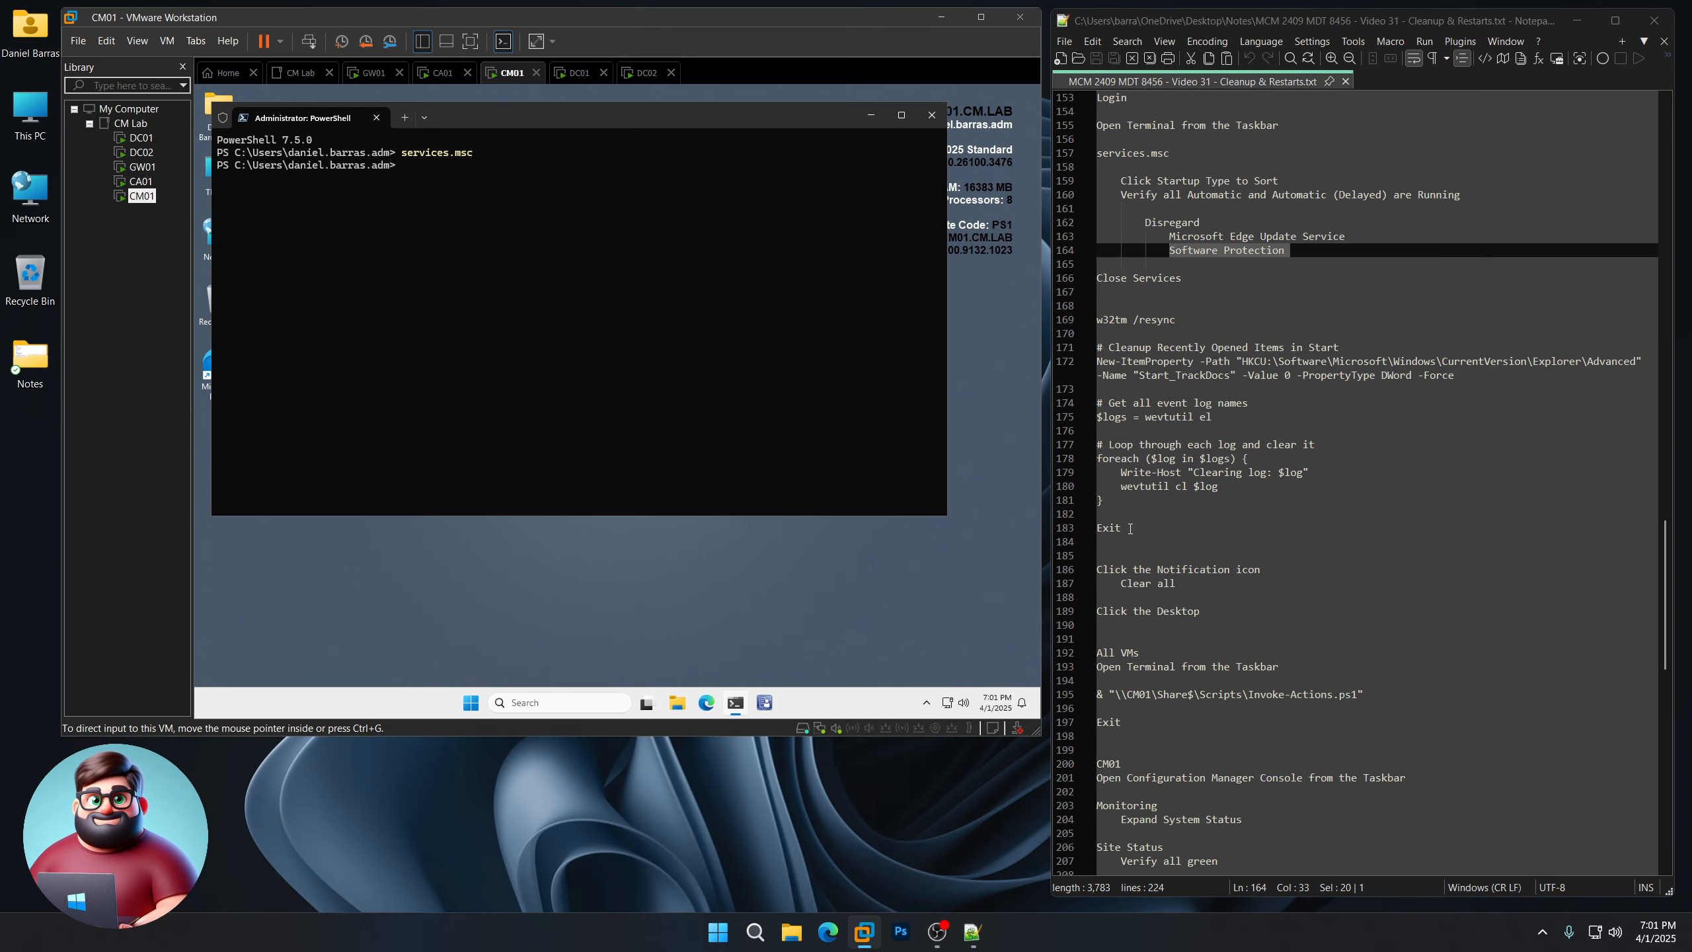
click(1130, 529)
drag(1070, 526, 1056, 317)
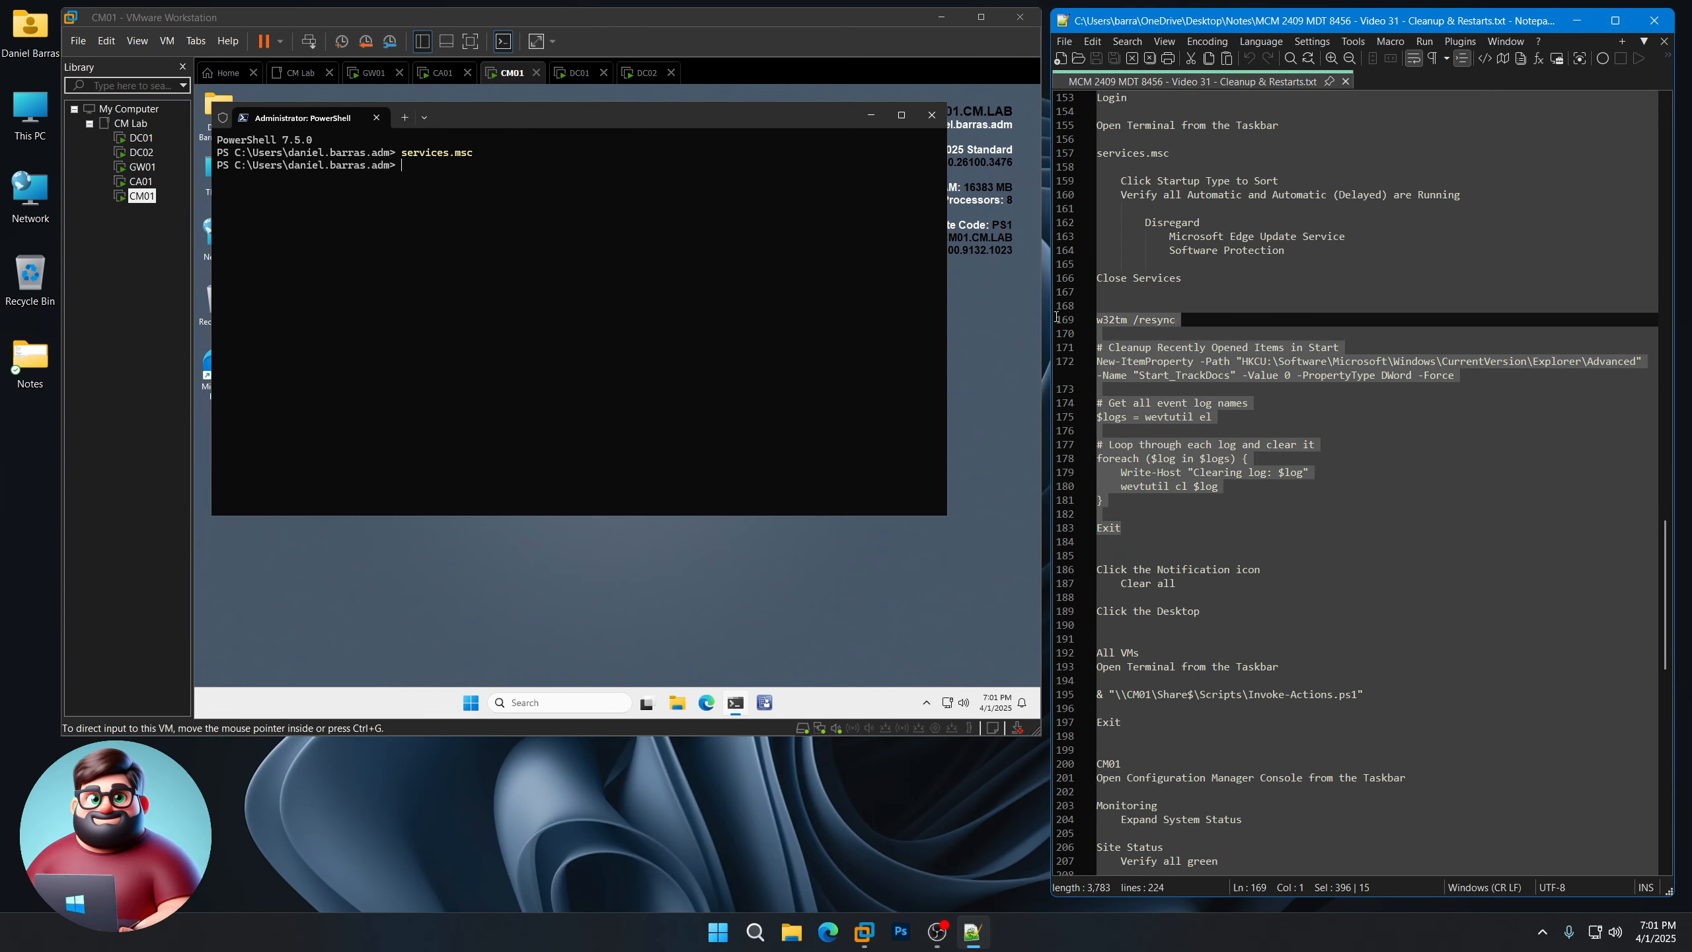
right_click(1126, 352)
click(1165, 376)
click(524, 242)
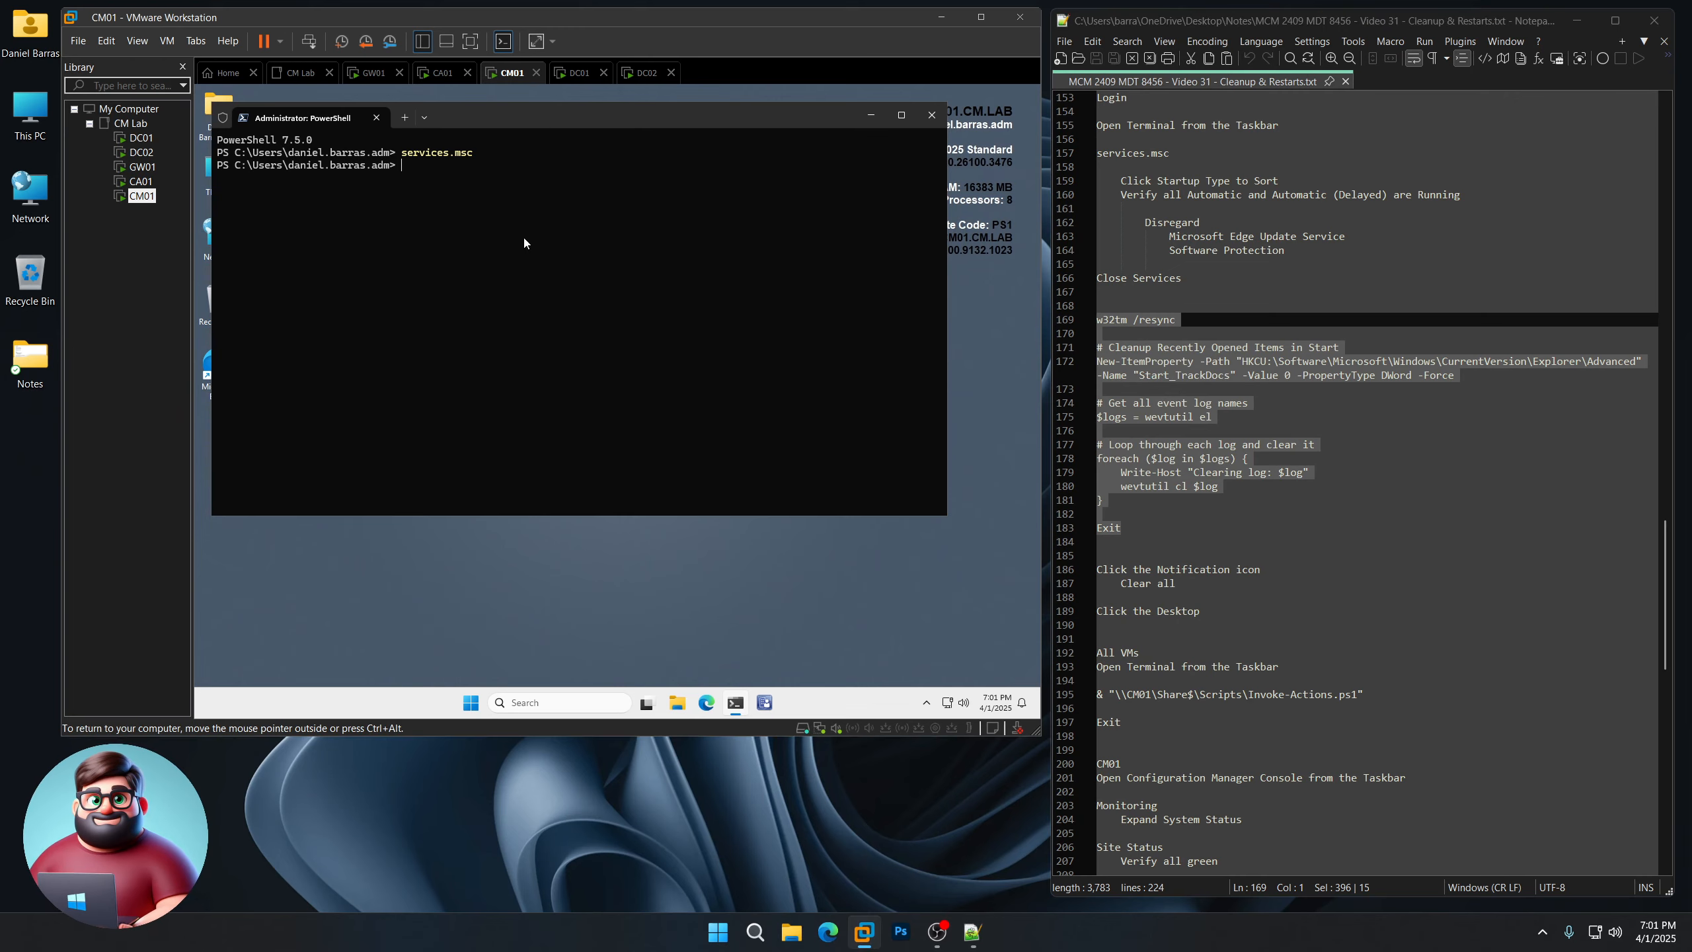
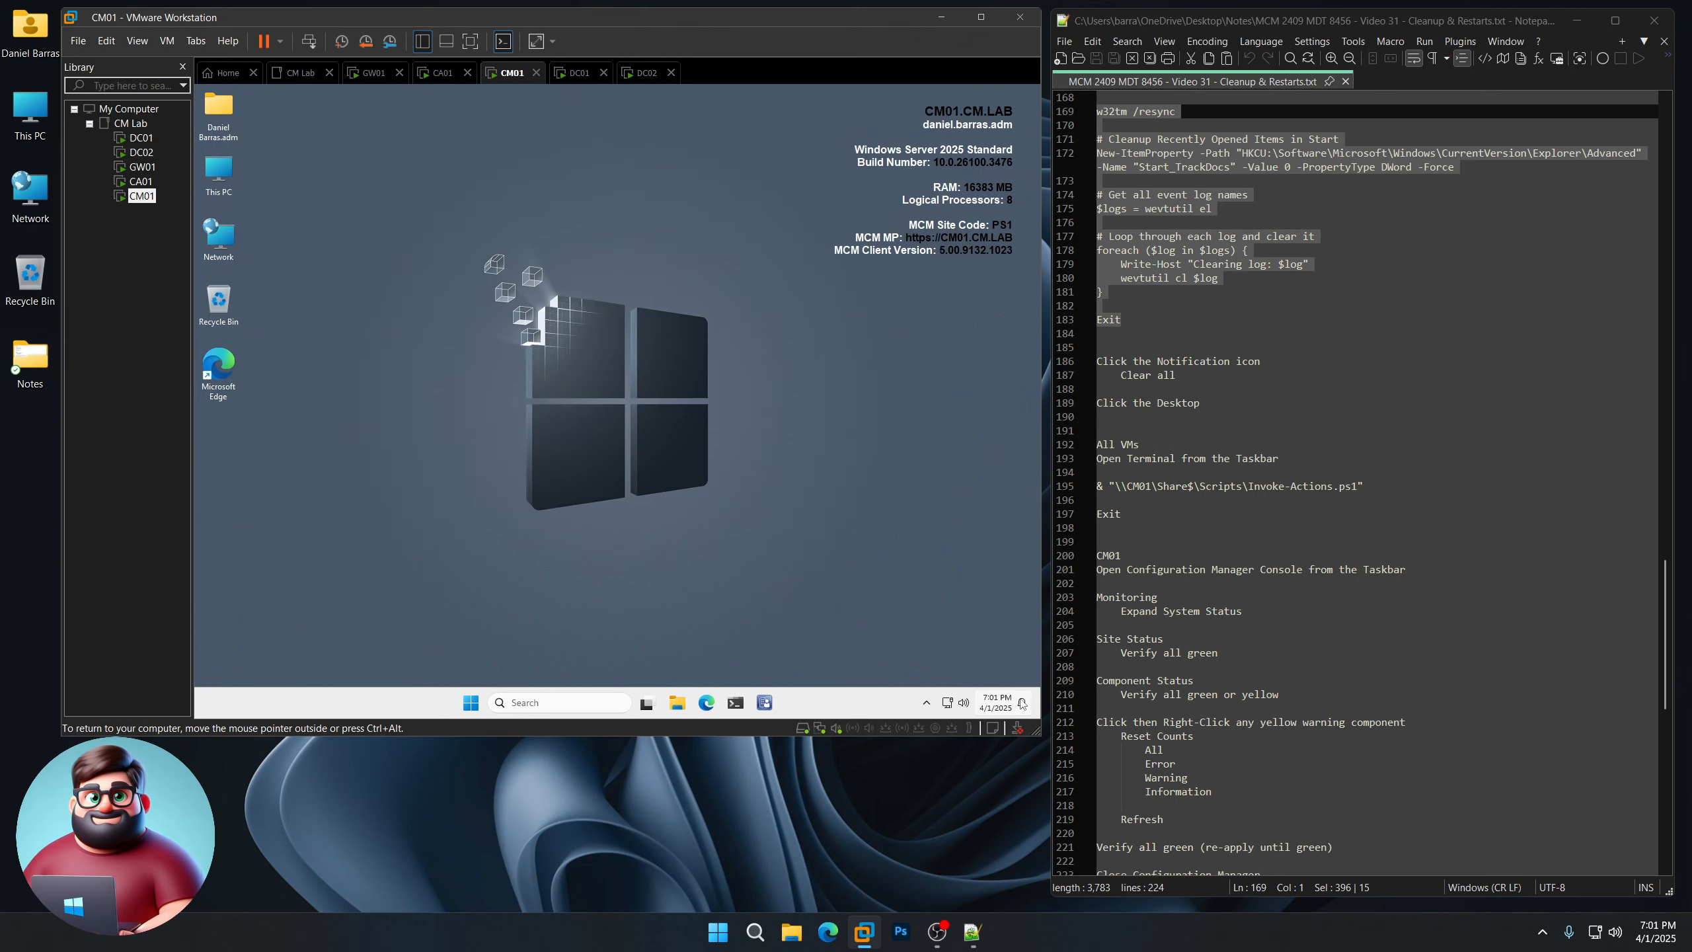
click(1021, 707)
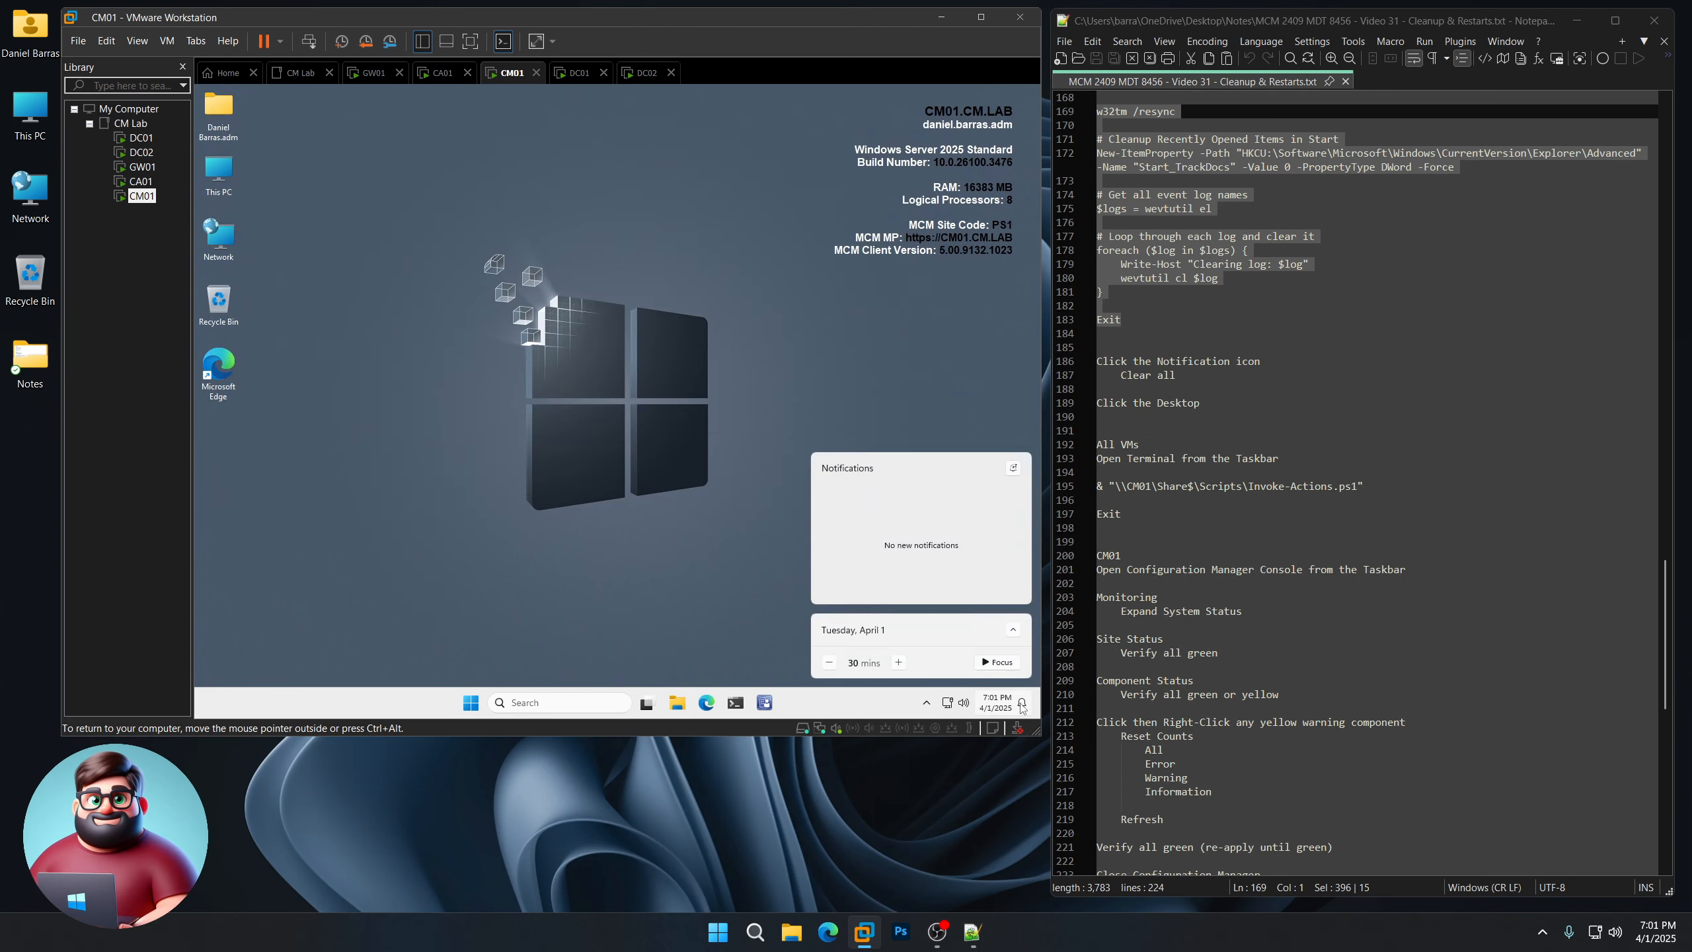
click(577, 587)
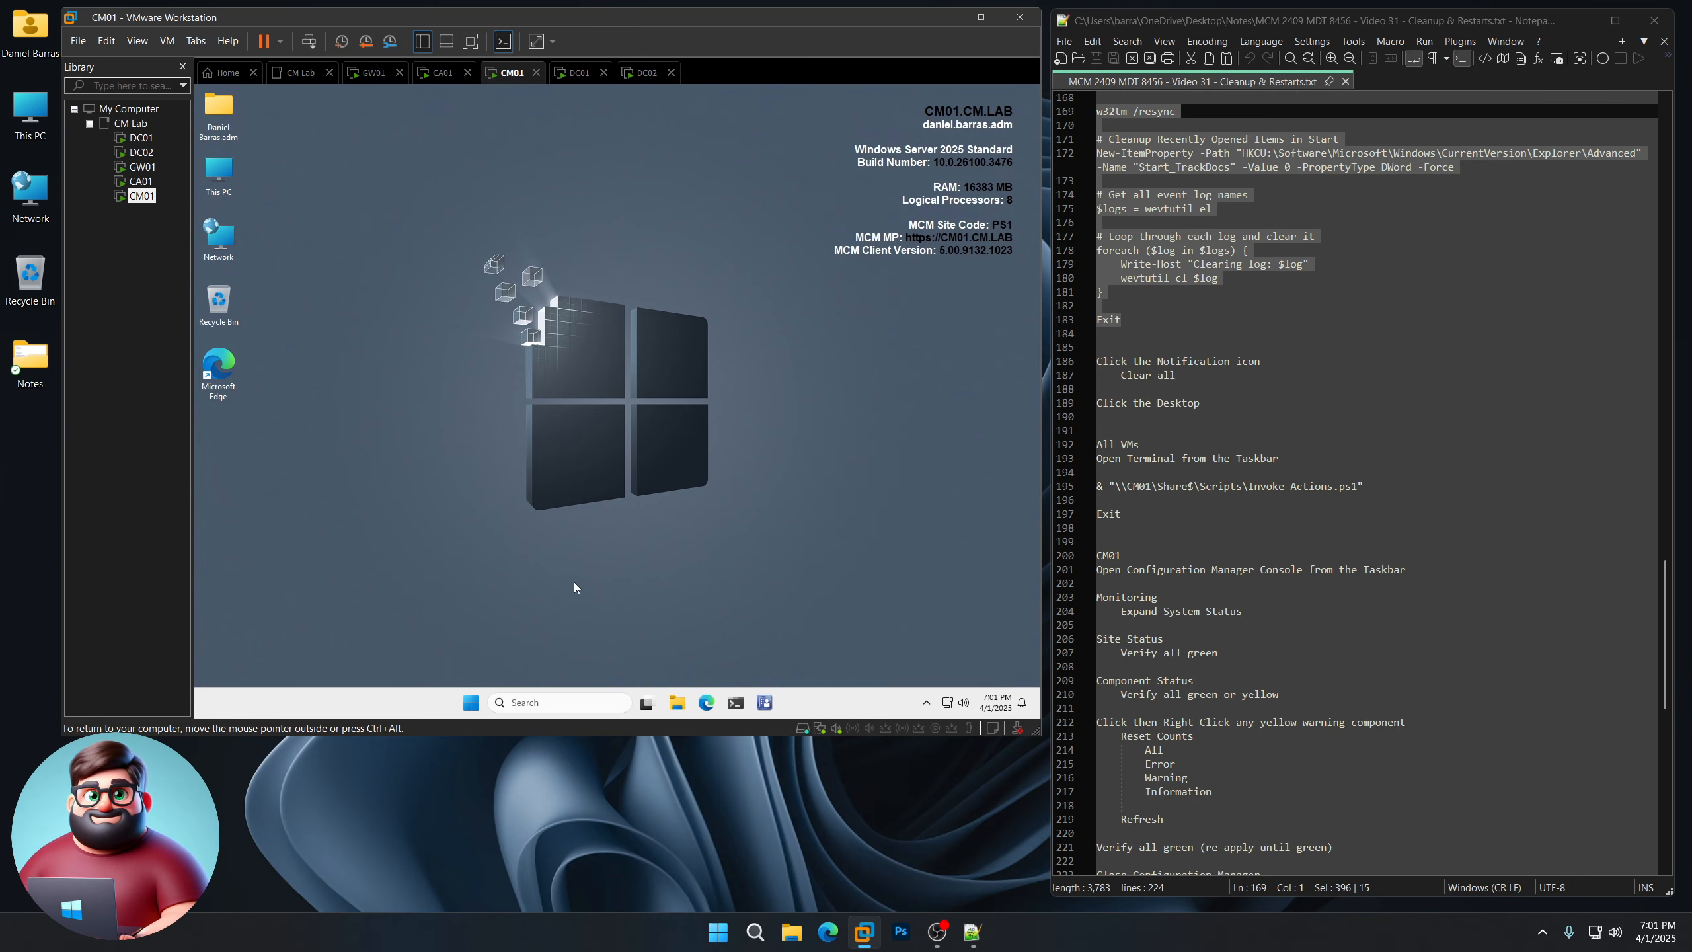
Open a PowerShell window on each virtual machine: CM01, CA01, GW01, DC02 and DC01
click(735, 704)
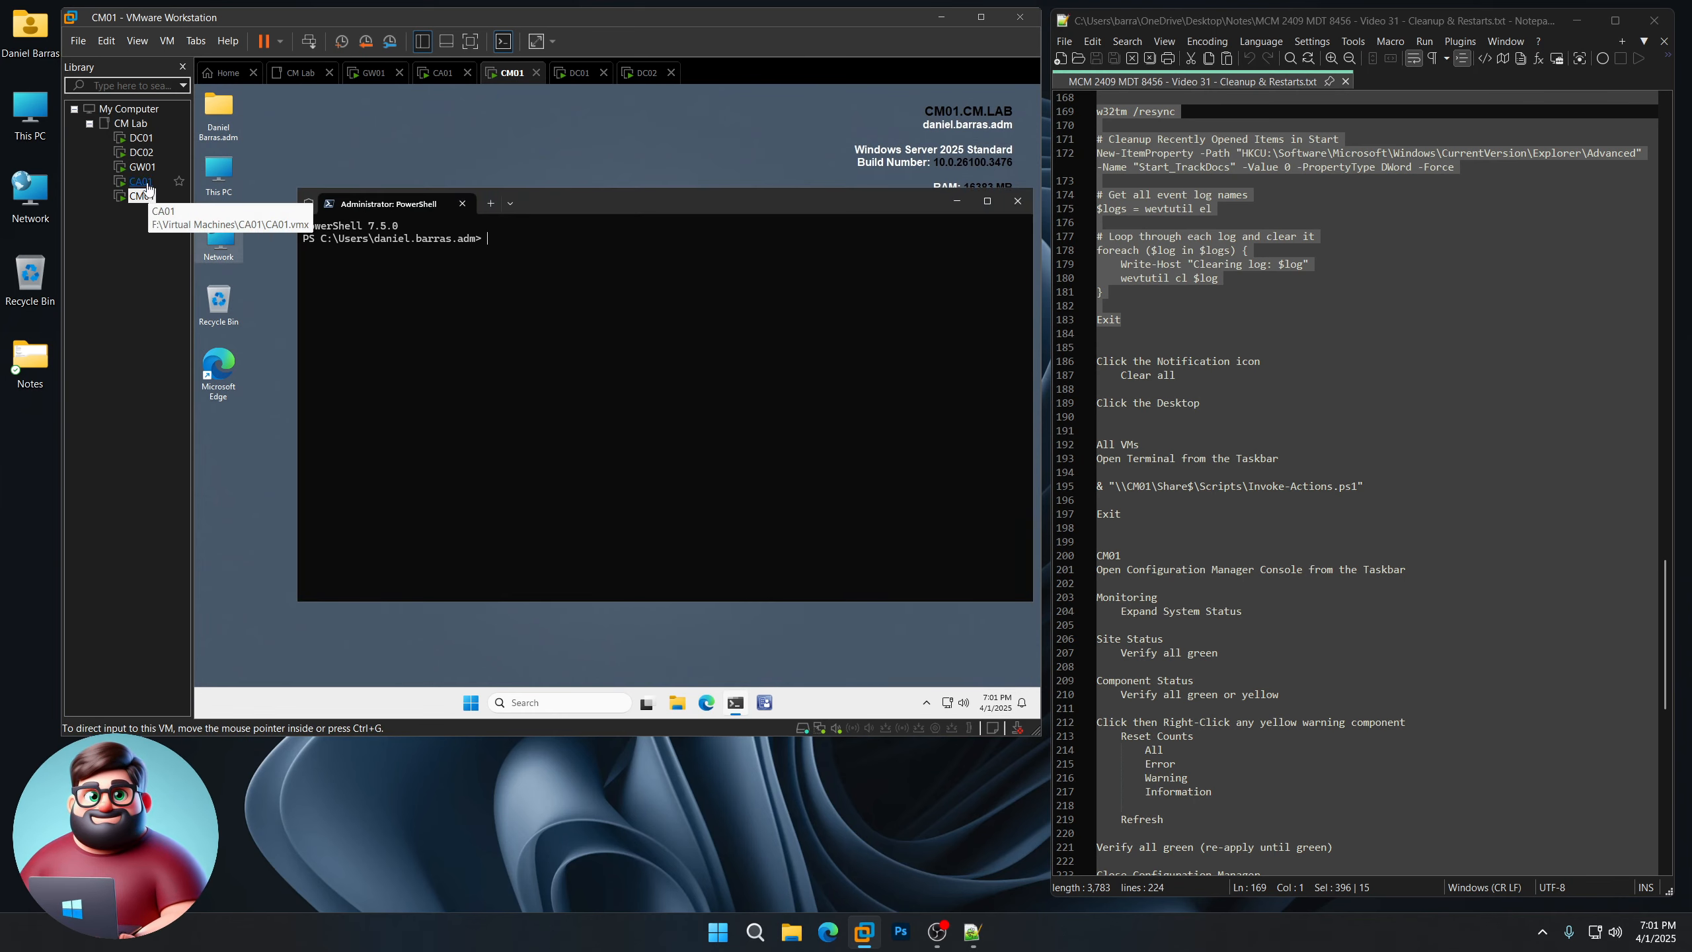
click(141, 181)
click(736, 514)
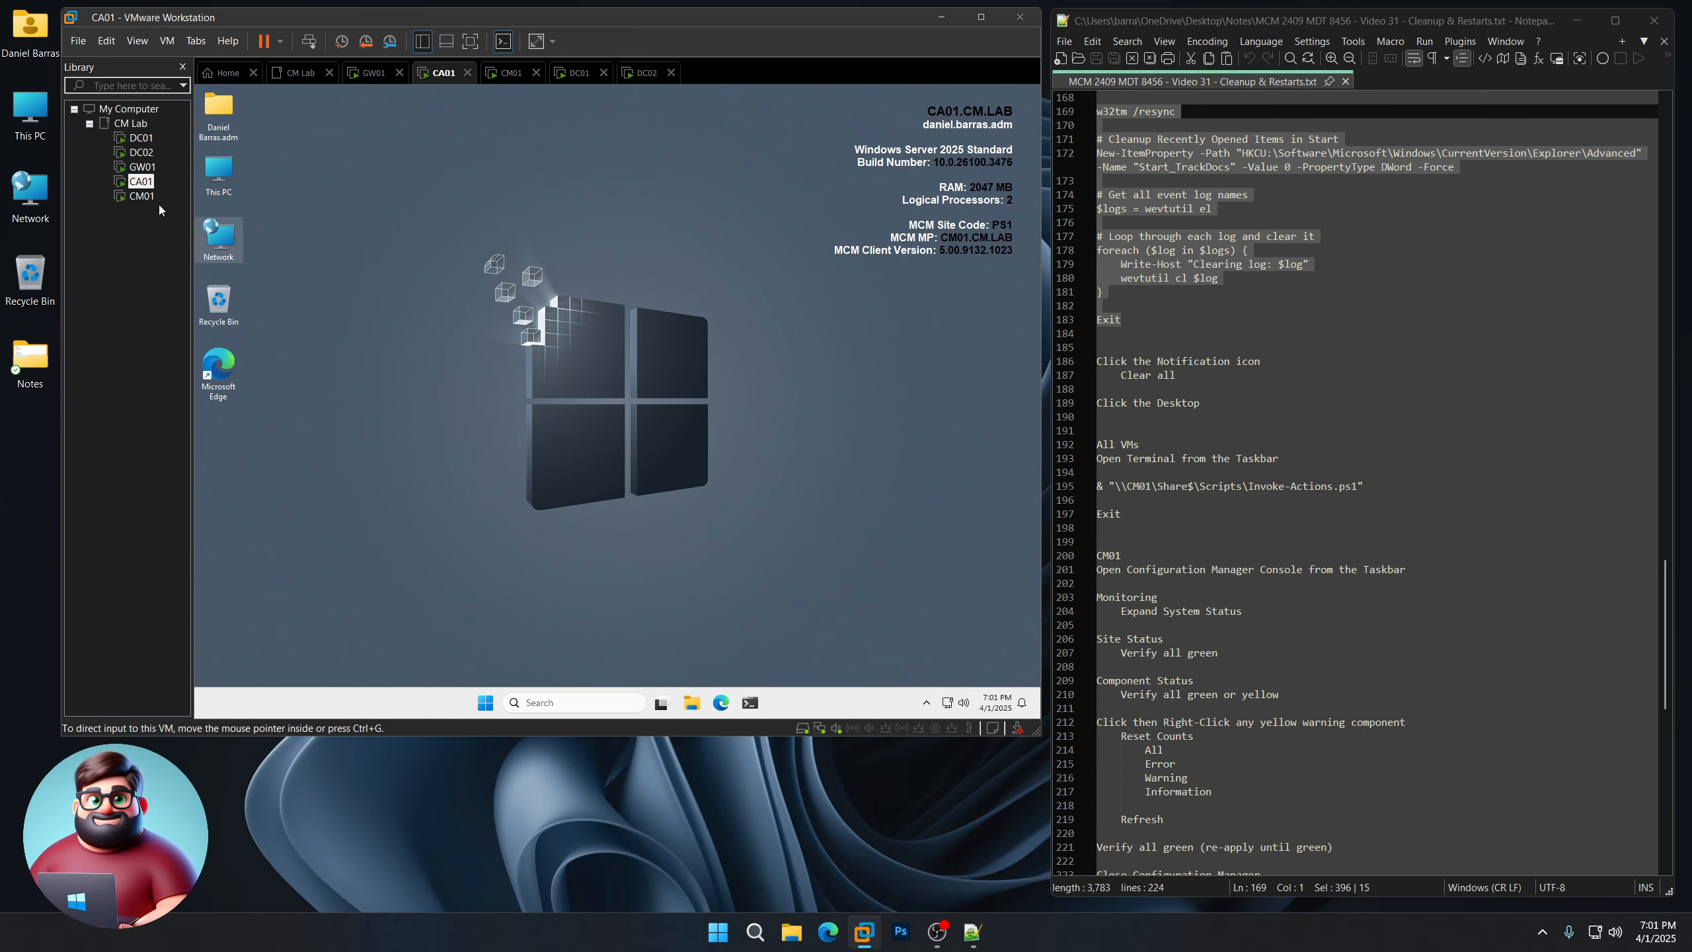
click(142, 167)
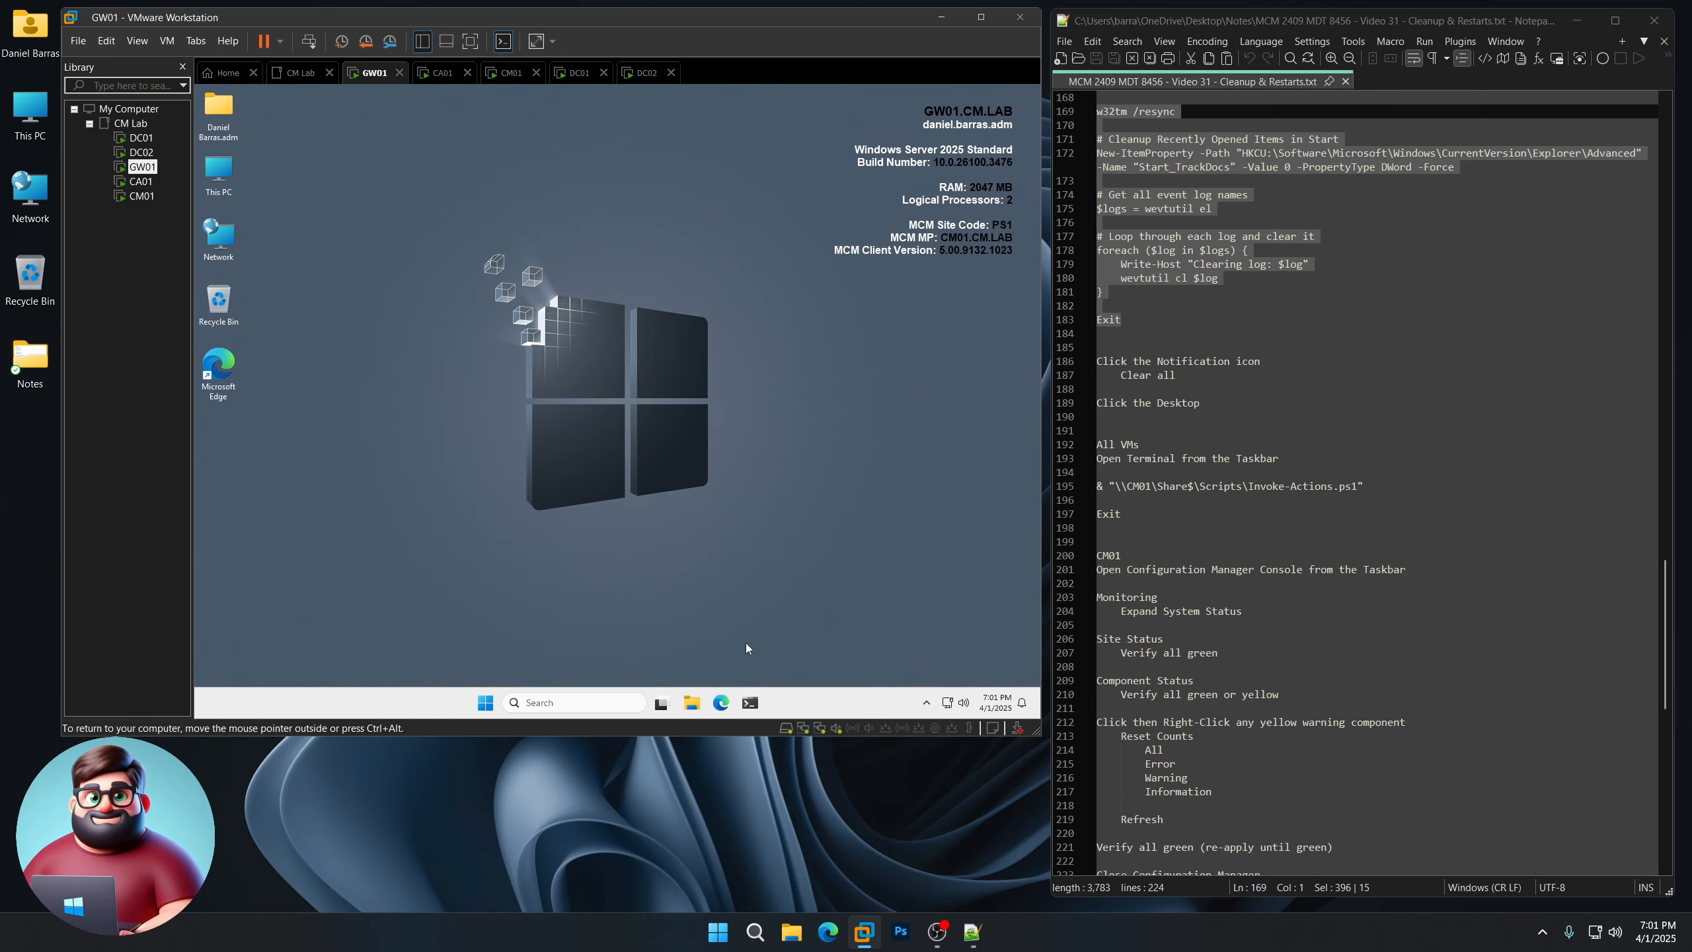
click(141, 152)
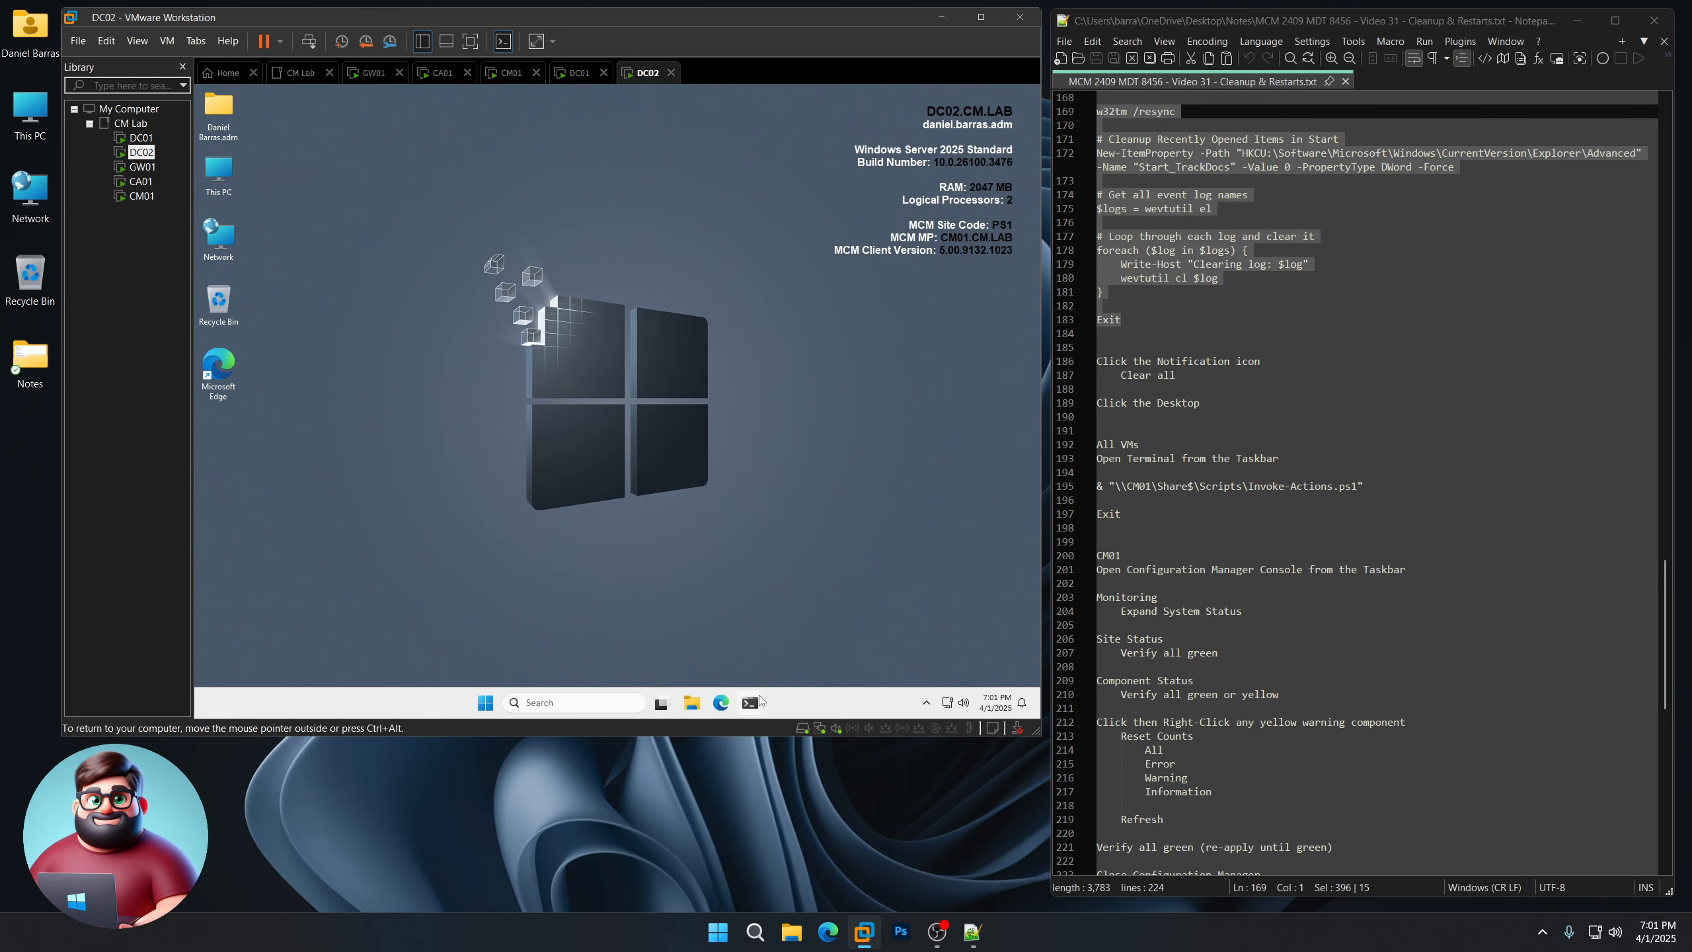
click(141, 138)
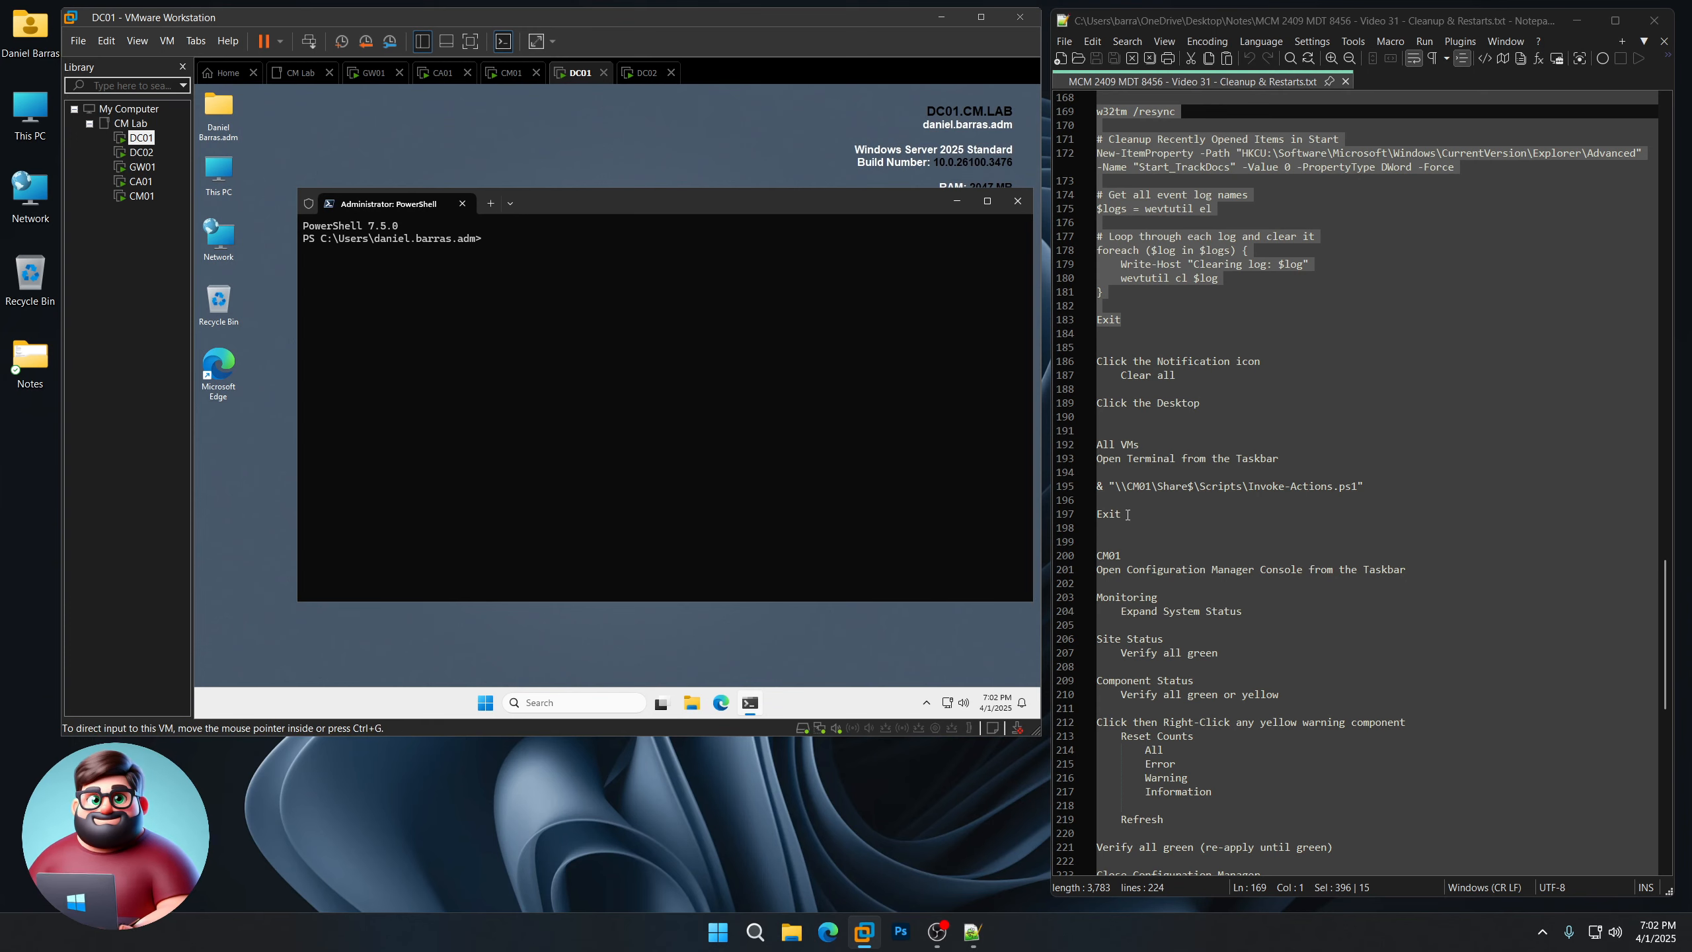
Copy the & "\\CM01\Share$\Scripts\Invoke-Actions.ps1" command through Exit from the notes and run it in DC01's PowerShell
drag(1127, 514, 1097, 486)
right_click(1123, 485)
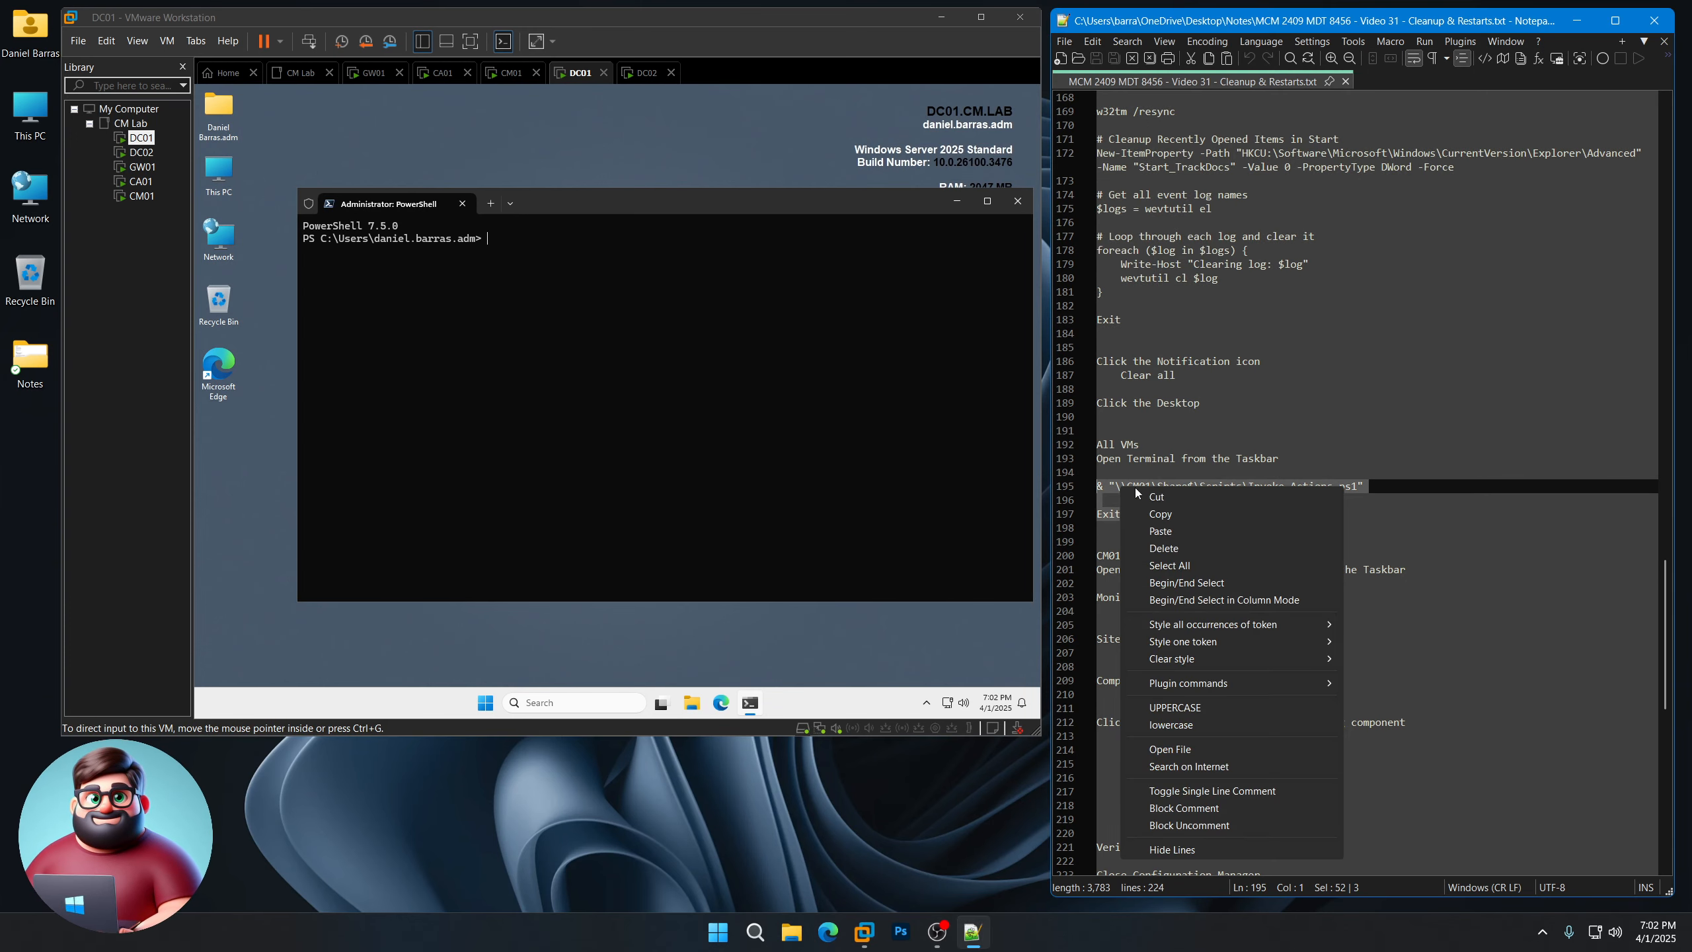
click(1167, 517)
click(526, 300)
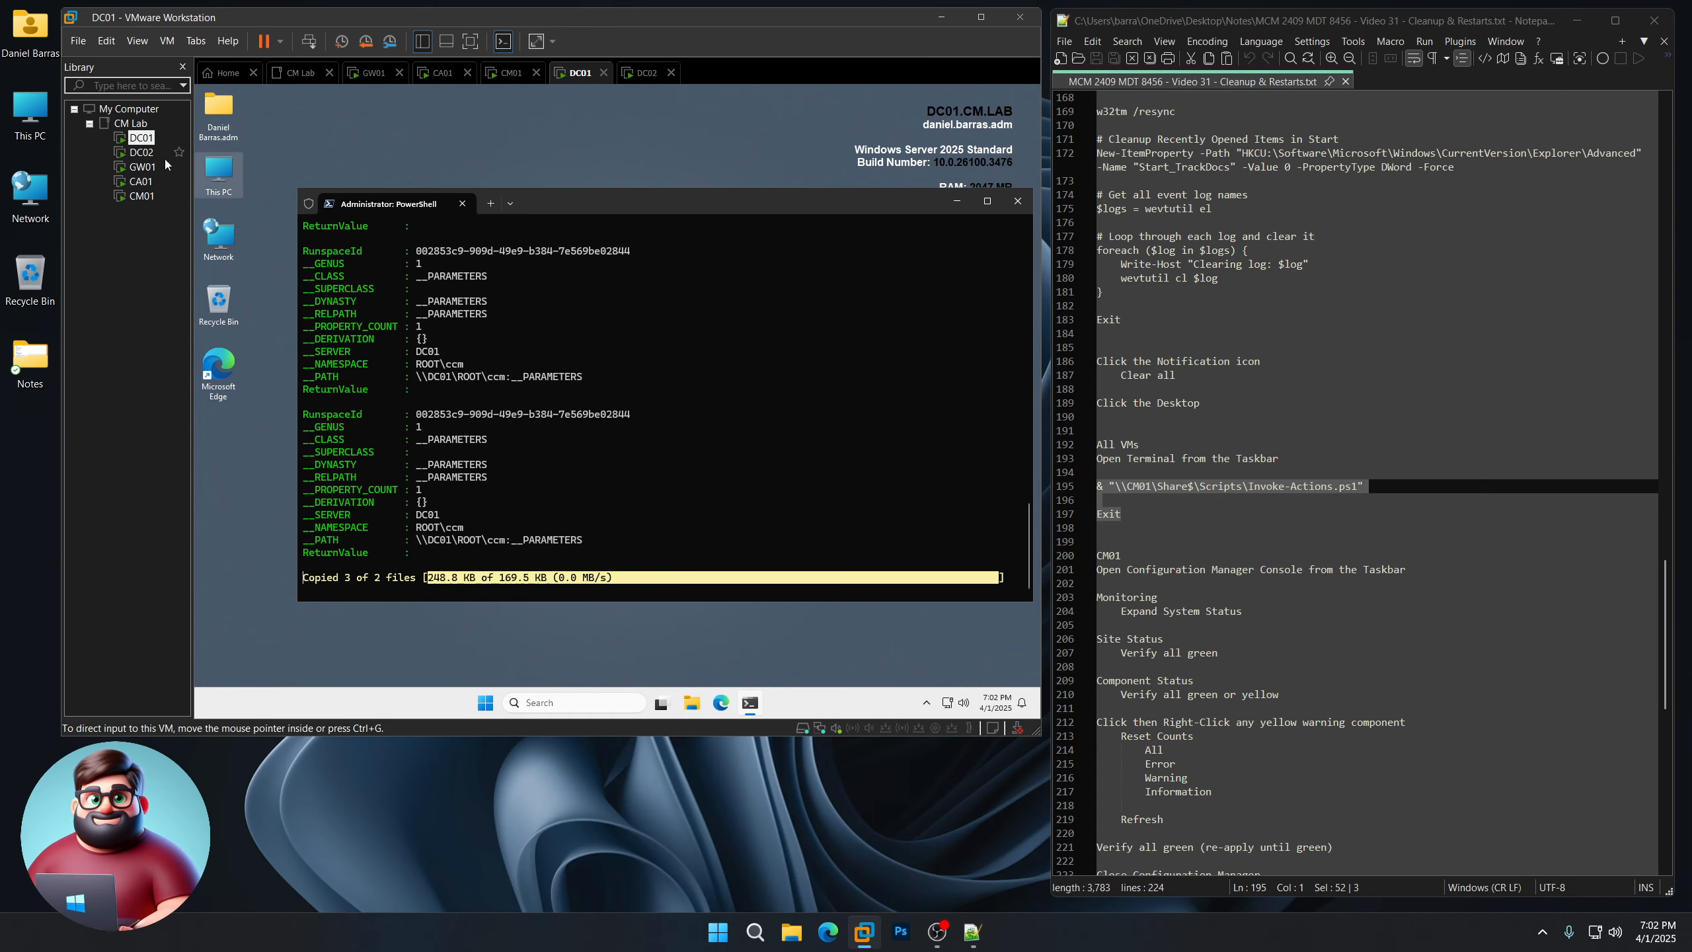
Run the copied Invoke-Actions.ps1 command block in PowerShell on DC02, GW01, CA01 and CM01
click(142, 152)
right_click(488, 307)
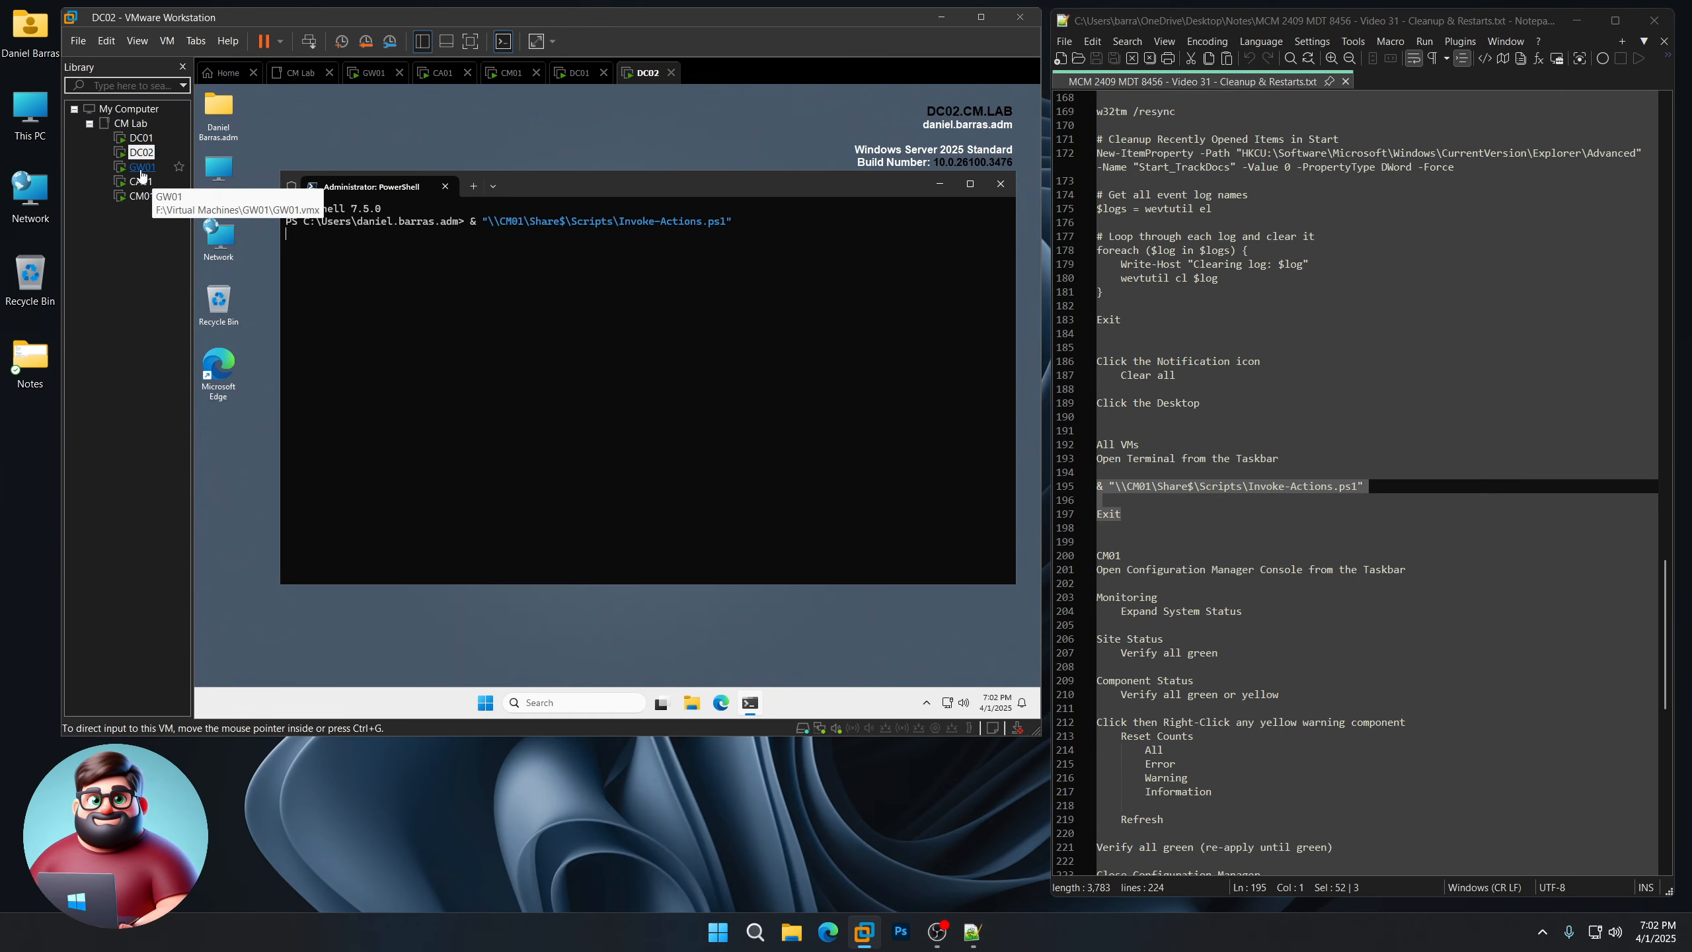
click(142, 167)
right_click(501, 320)
click(141, 181)
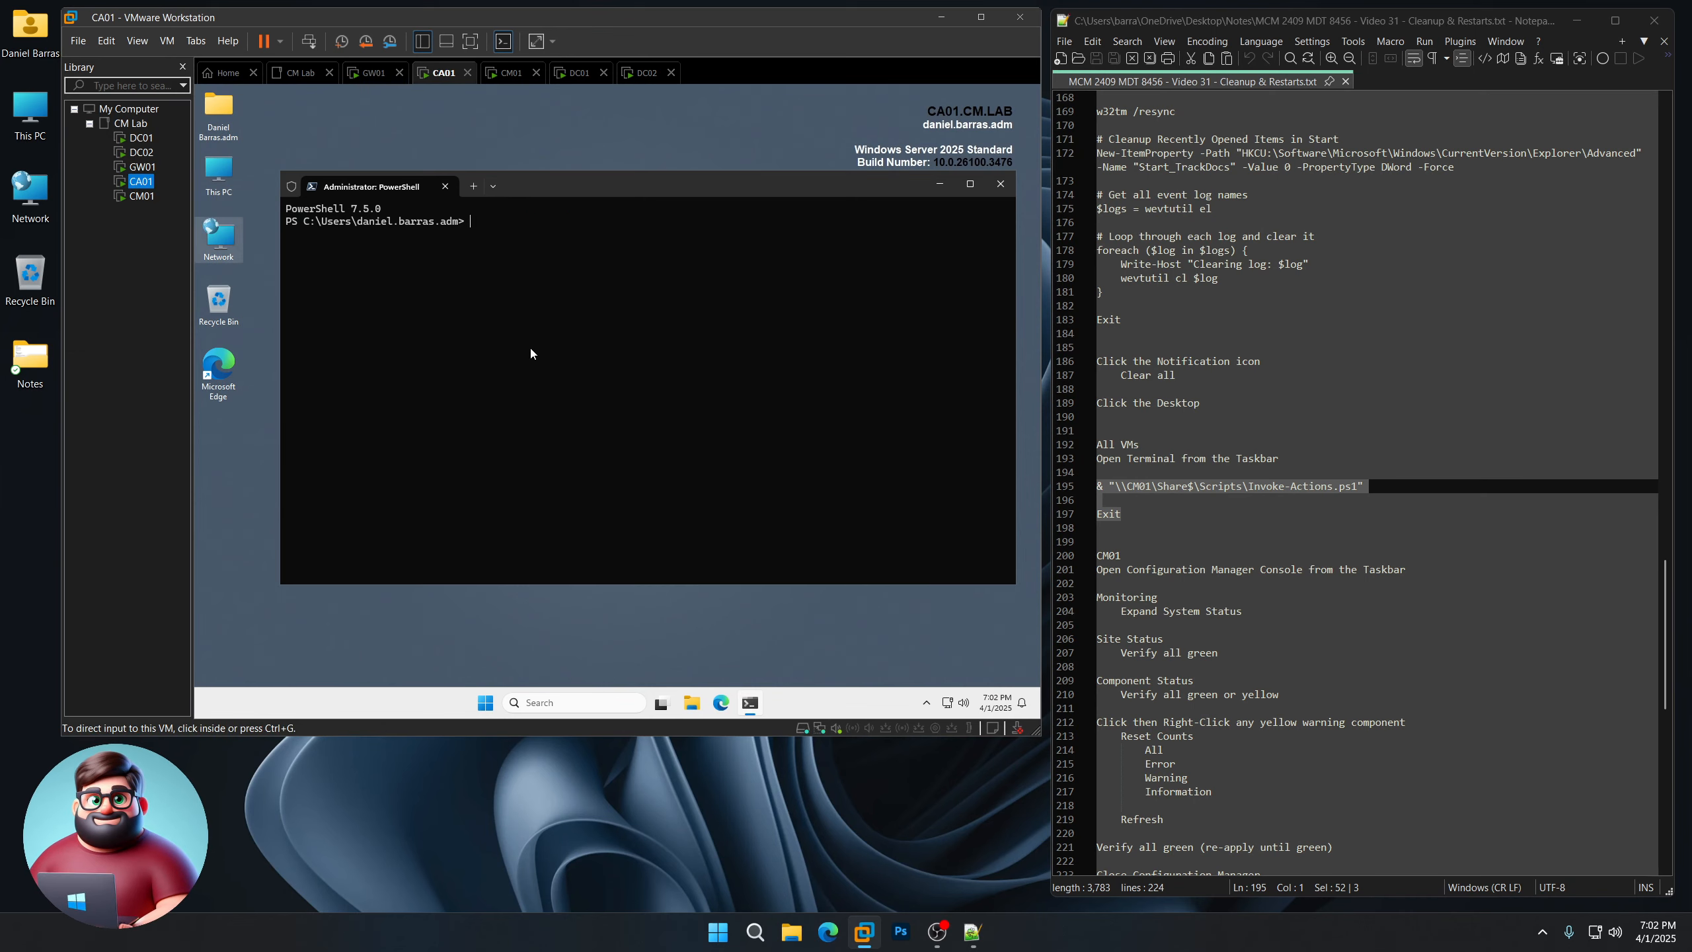
right_click(531, 353)
click(141, 195)
right_click(518, 372)
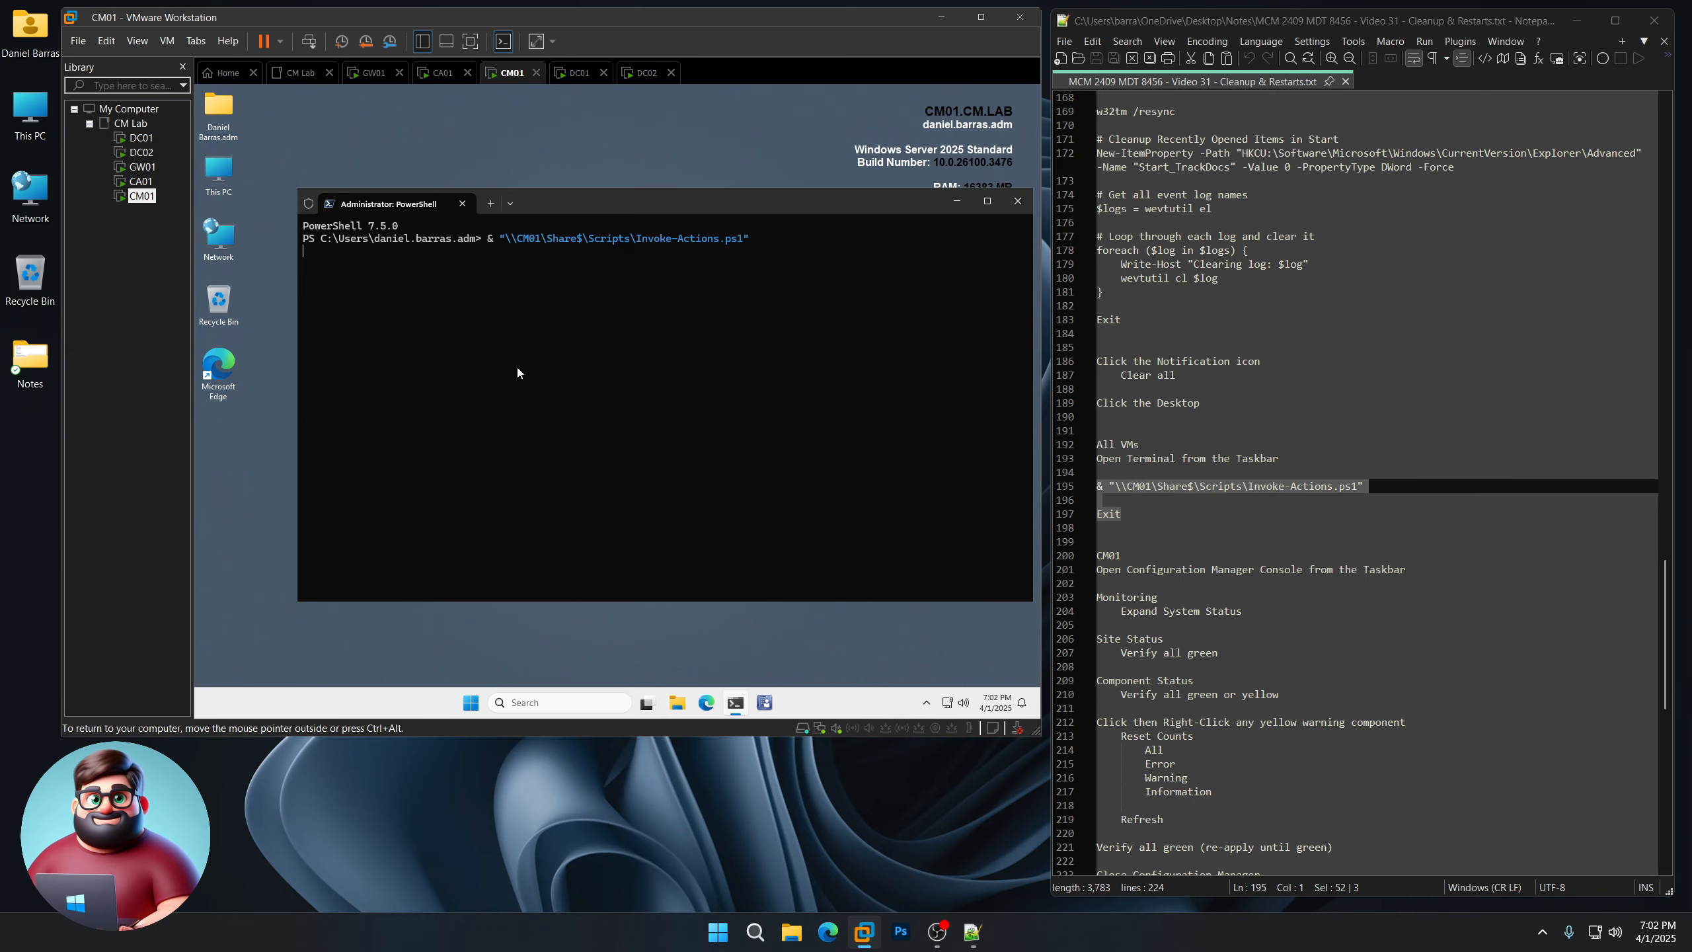
Execute the pending Exit command to close PowerShell on DC01 and DC02
click(143, 139)
click(599, 213)
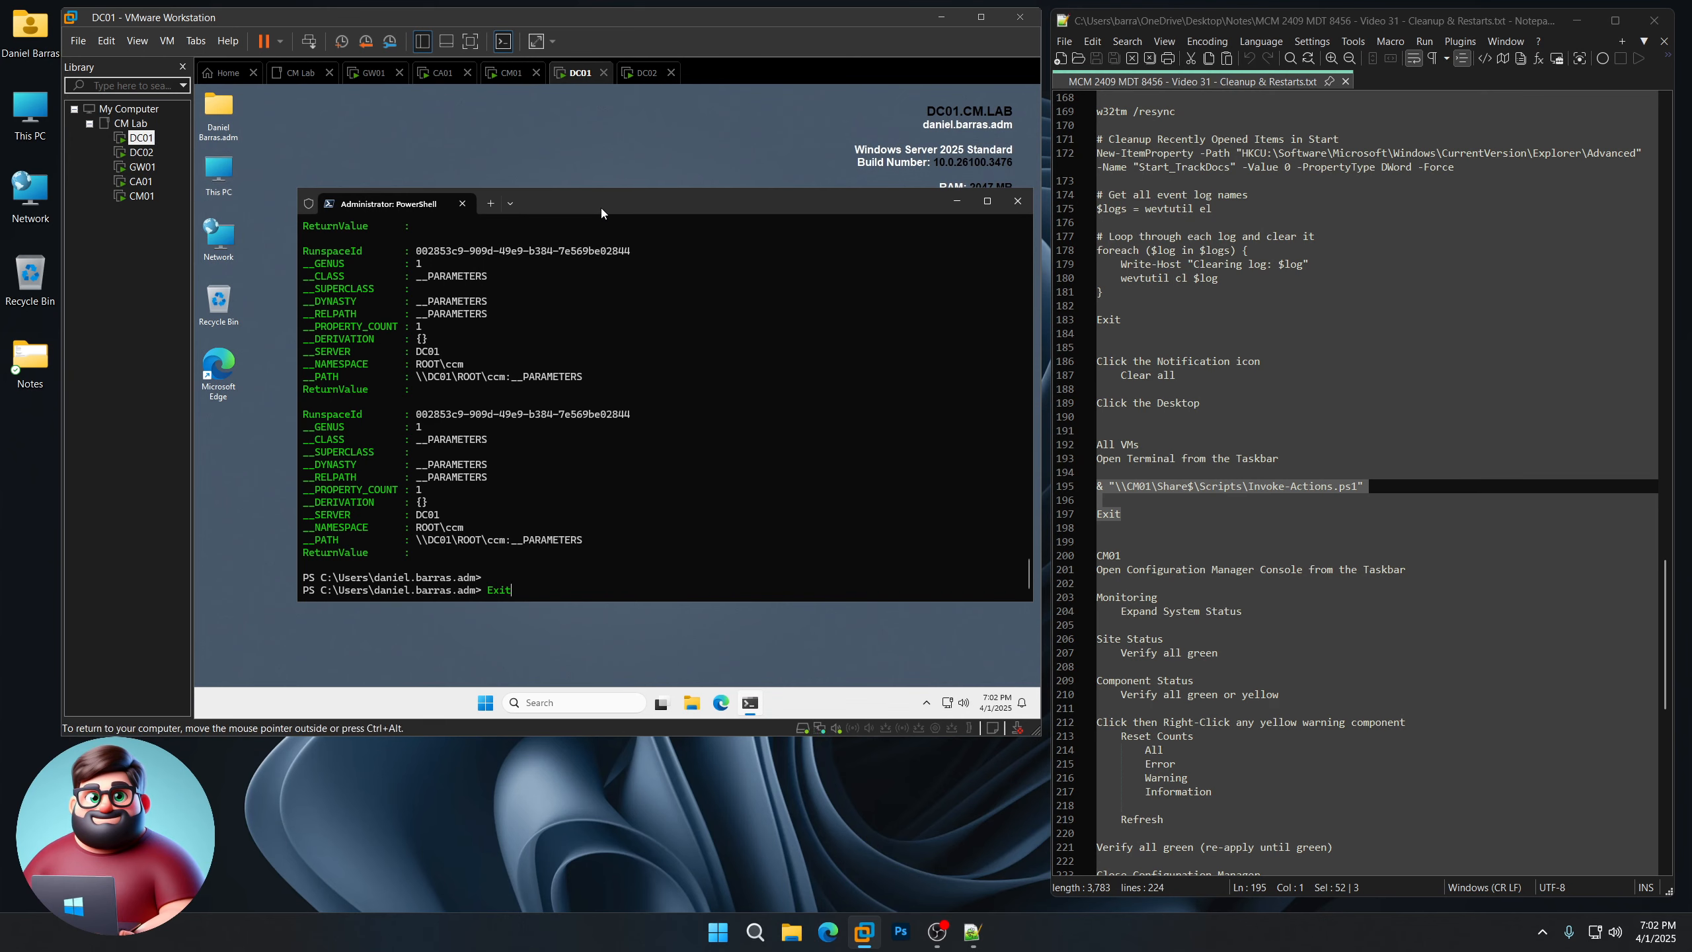
key(Return)
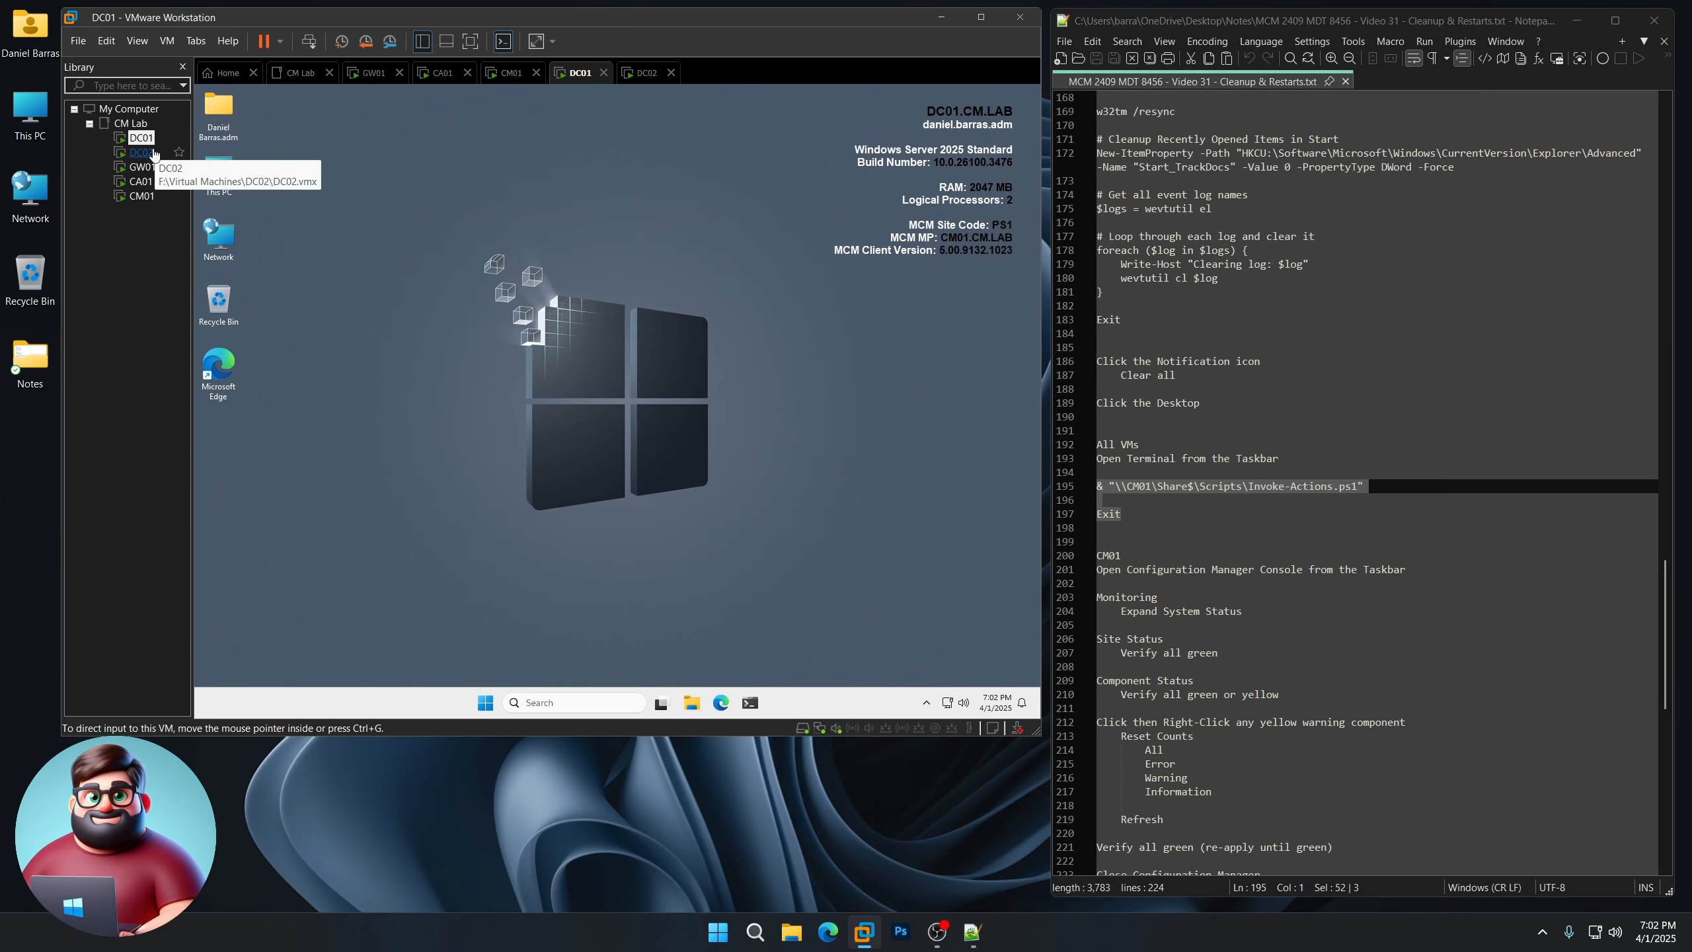
click(153, 154)
click(581, 188)
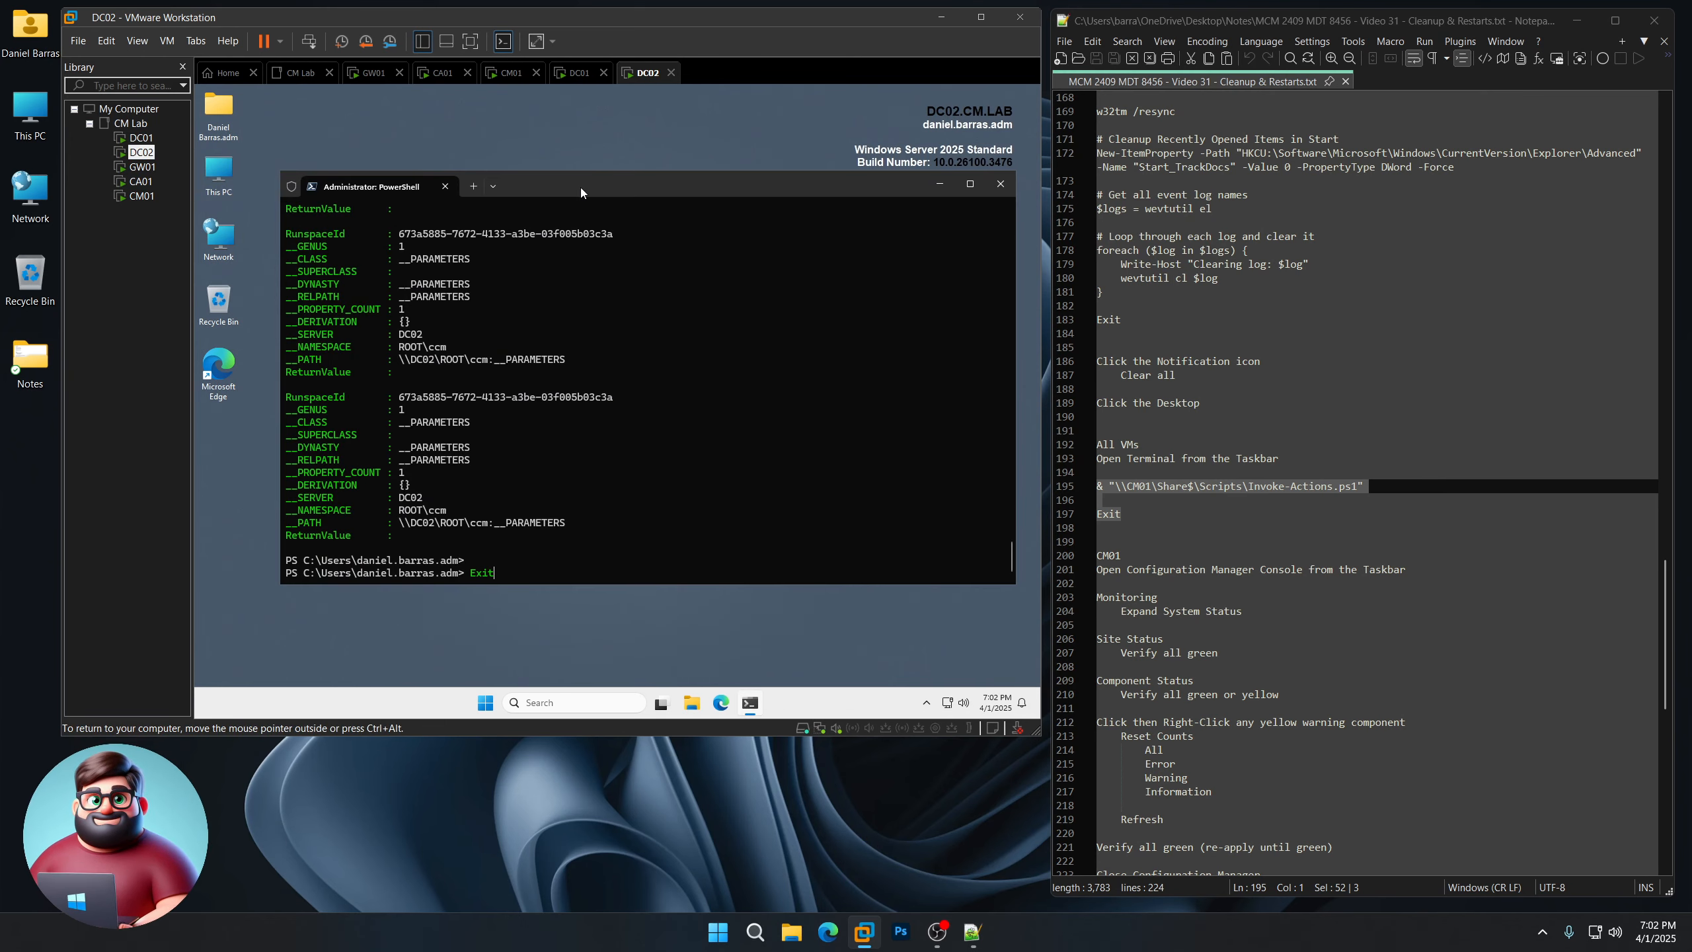
key(Return)
Execute the pending Exit command to close PowerShell on GW01, CA01 and CM01
click(142, 167)
click(632, 190)
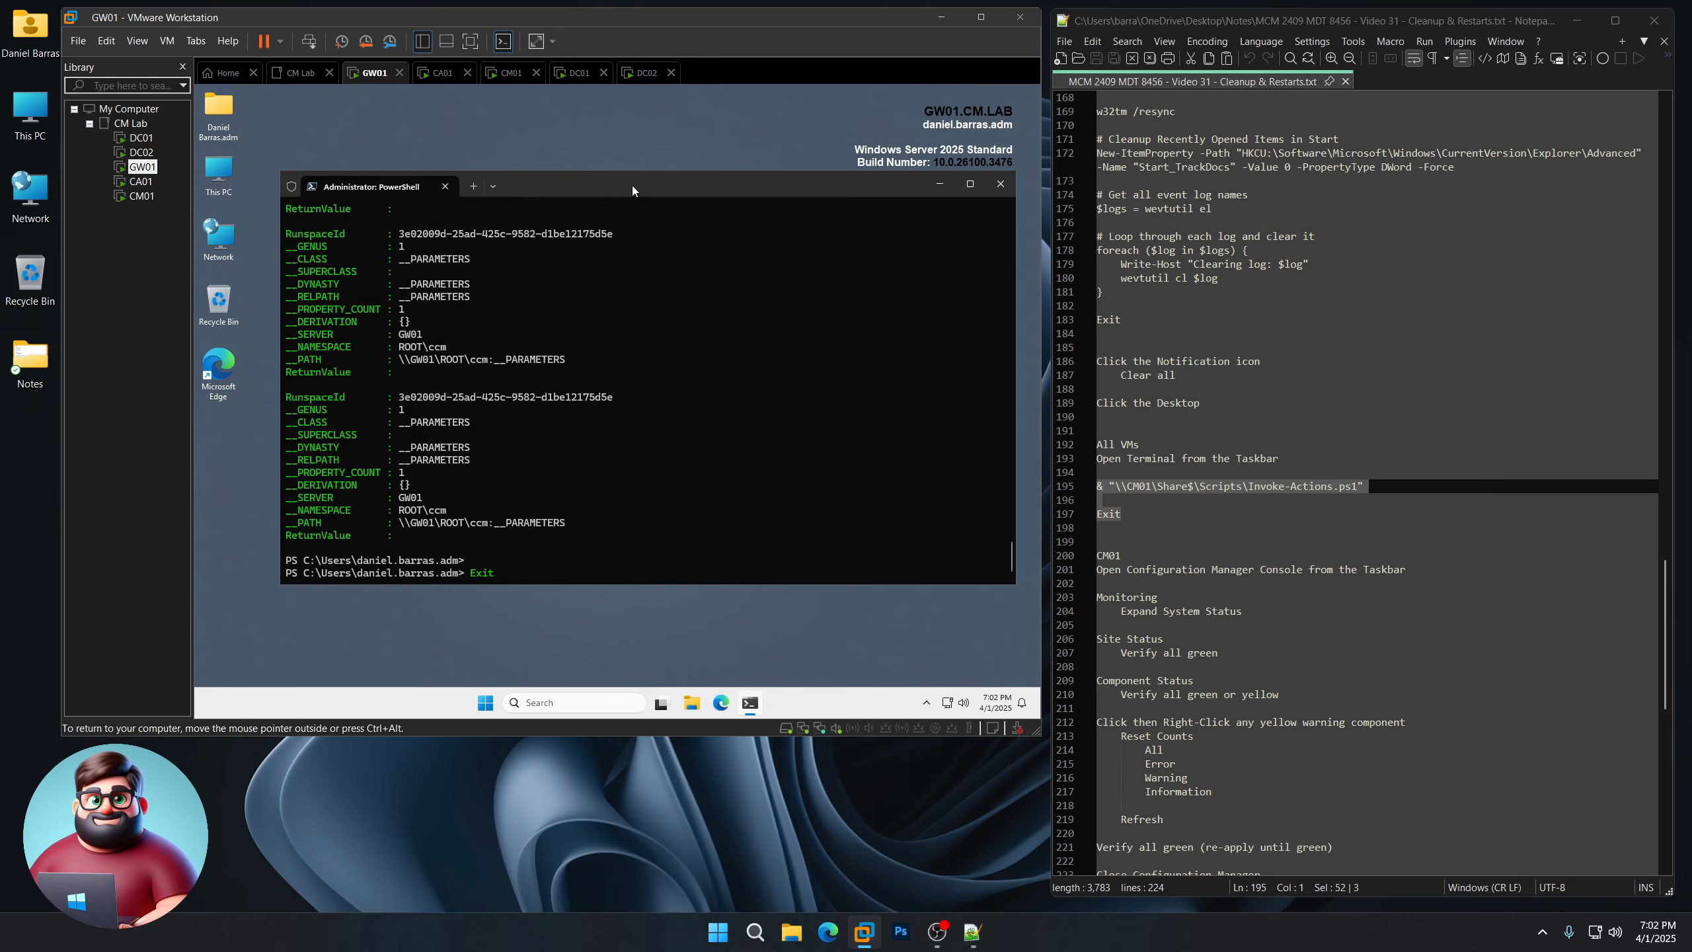
key(Return)
click(142, 182)
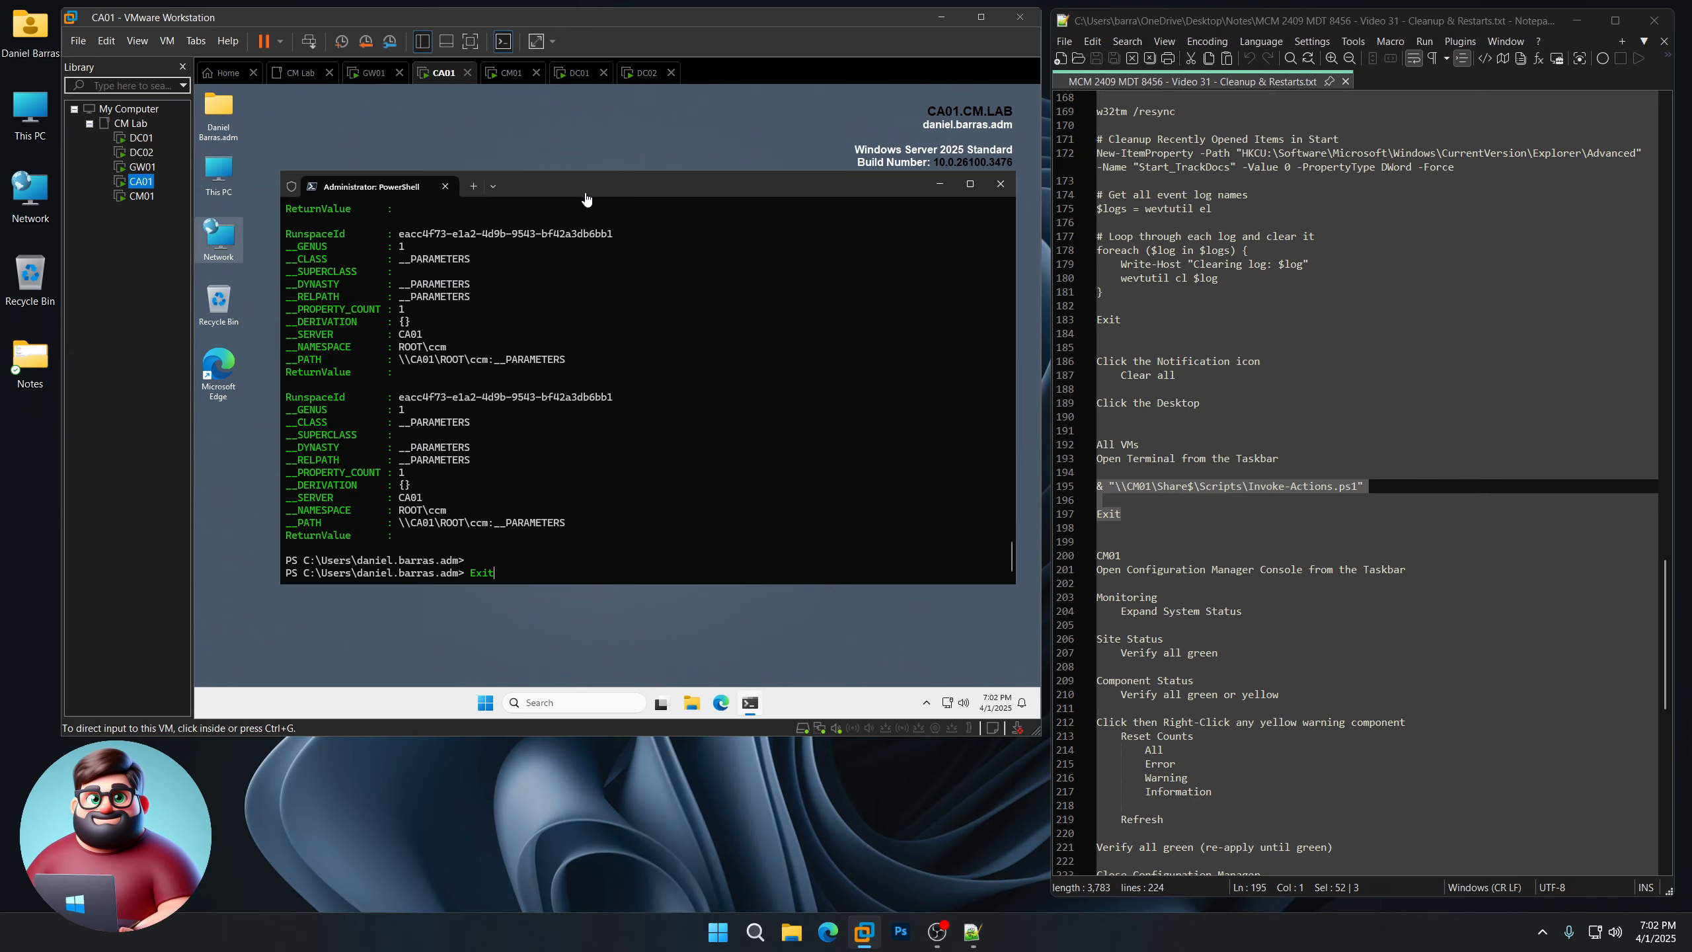
key(Return)
click(142, 195)
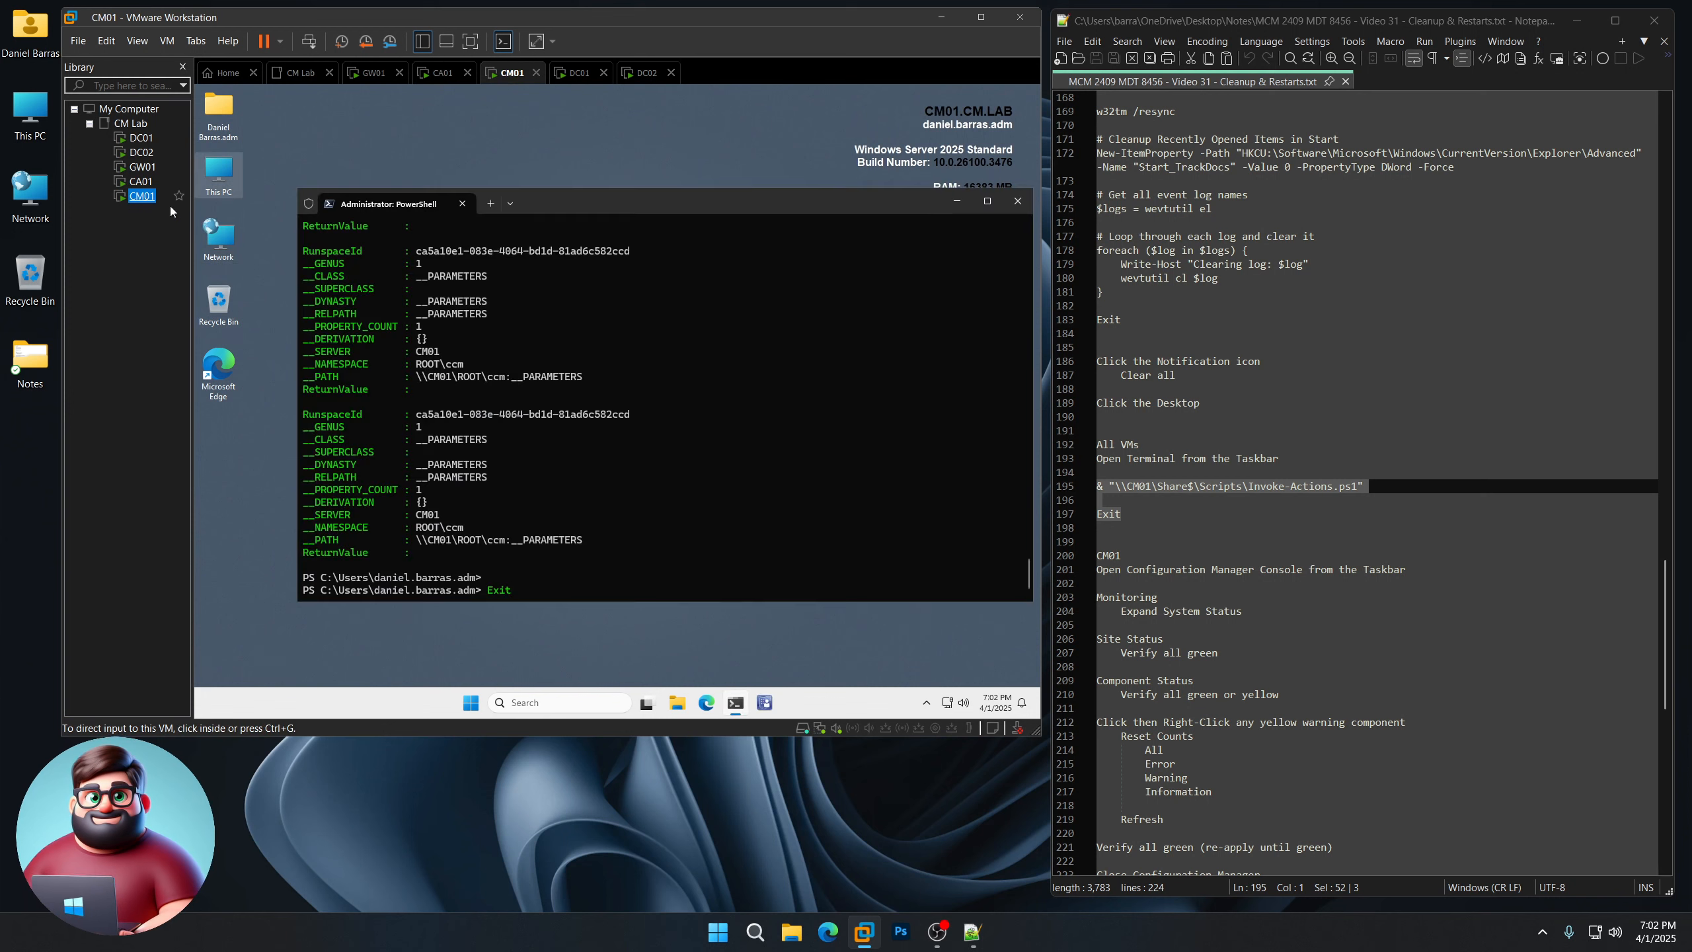
click(611, 207)
key(Return)
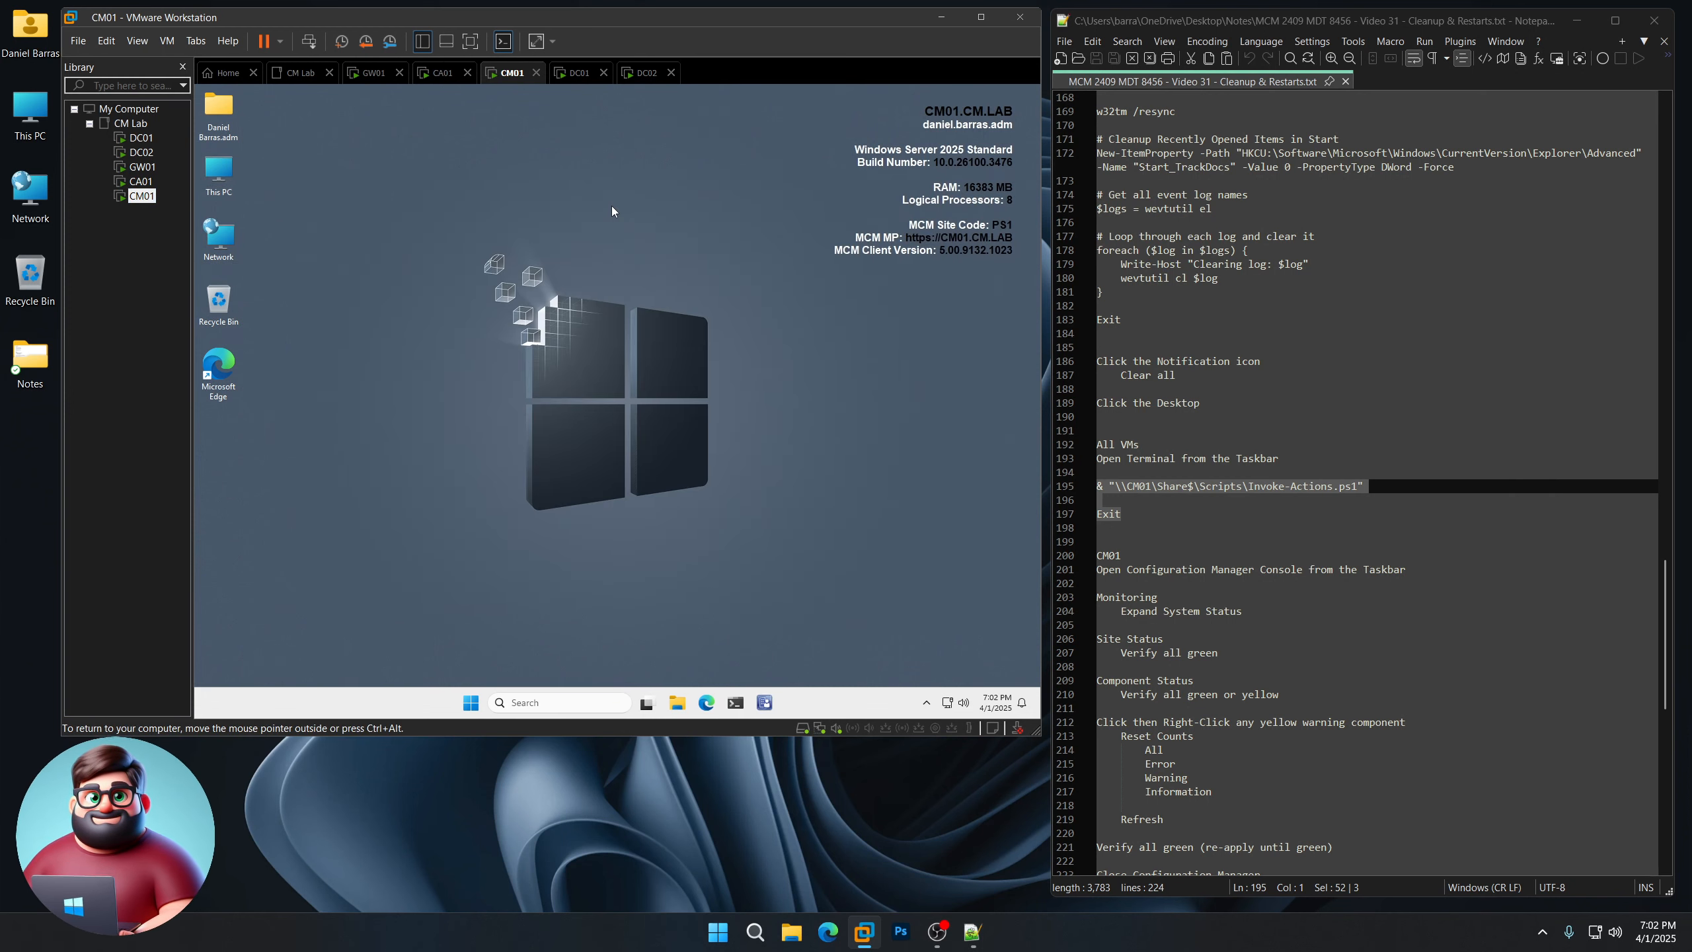
Open the Configuration Manager console on CM01 and expand System Status in the Monitoring workspace, following the notes
scroll(1200, 391, down, 3)
scroll(1200, 391, down, 6)
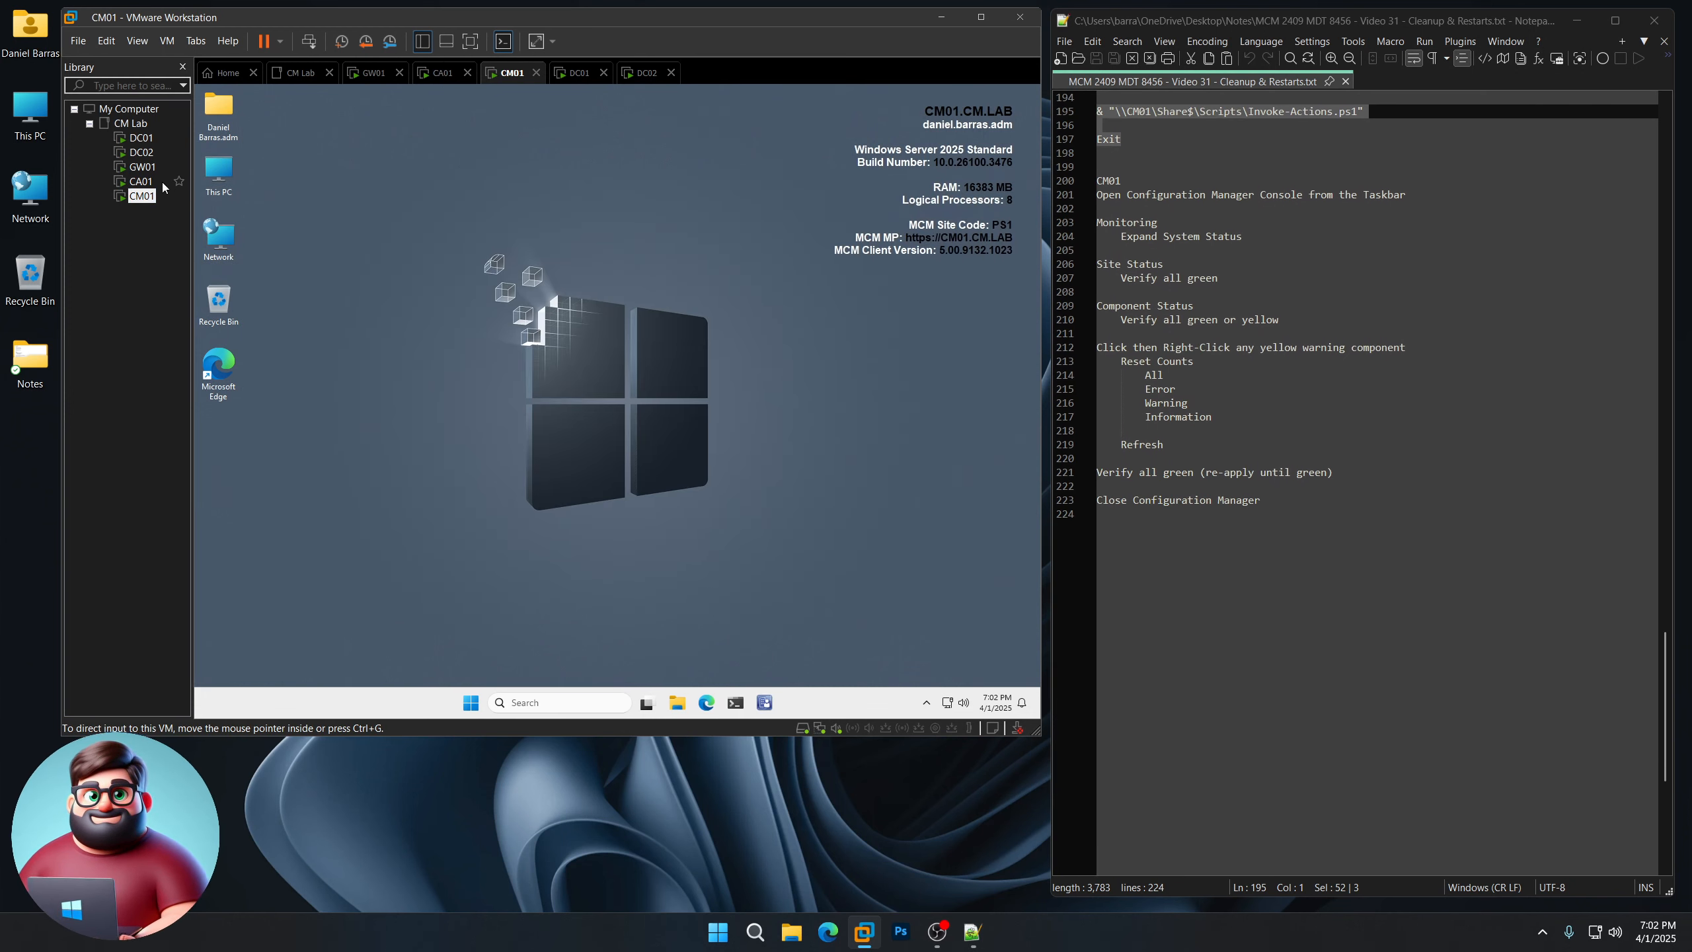
click(764, 702)
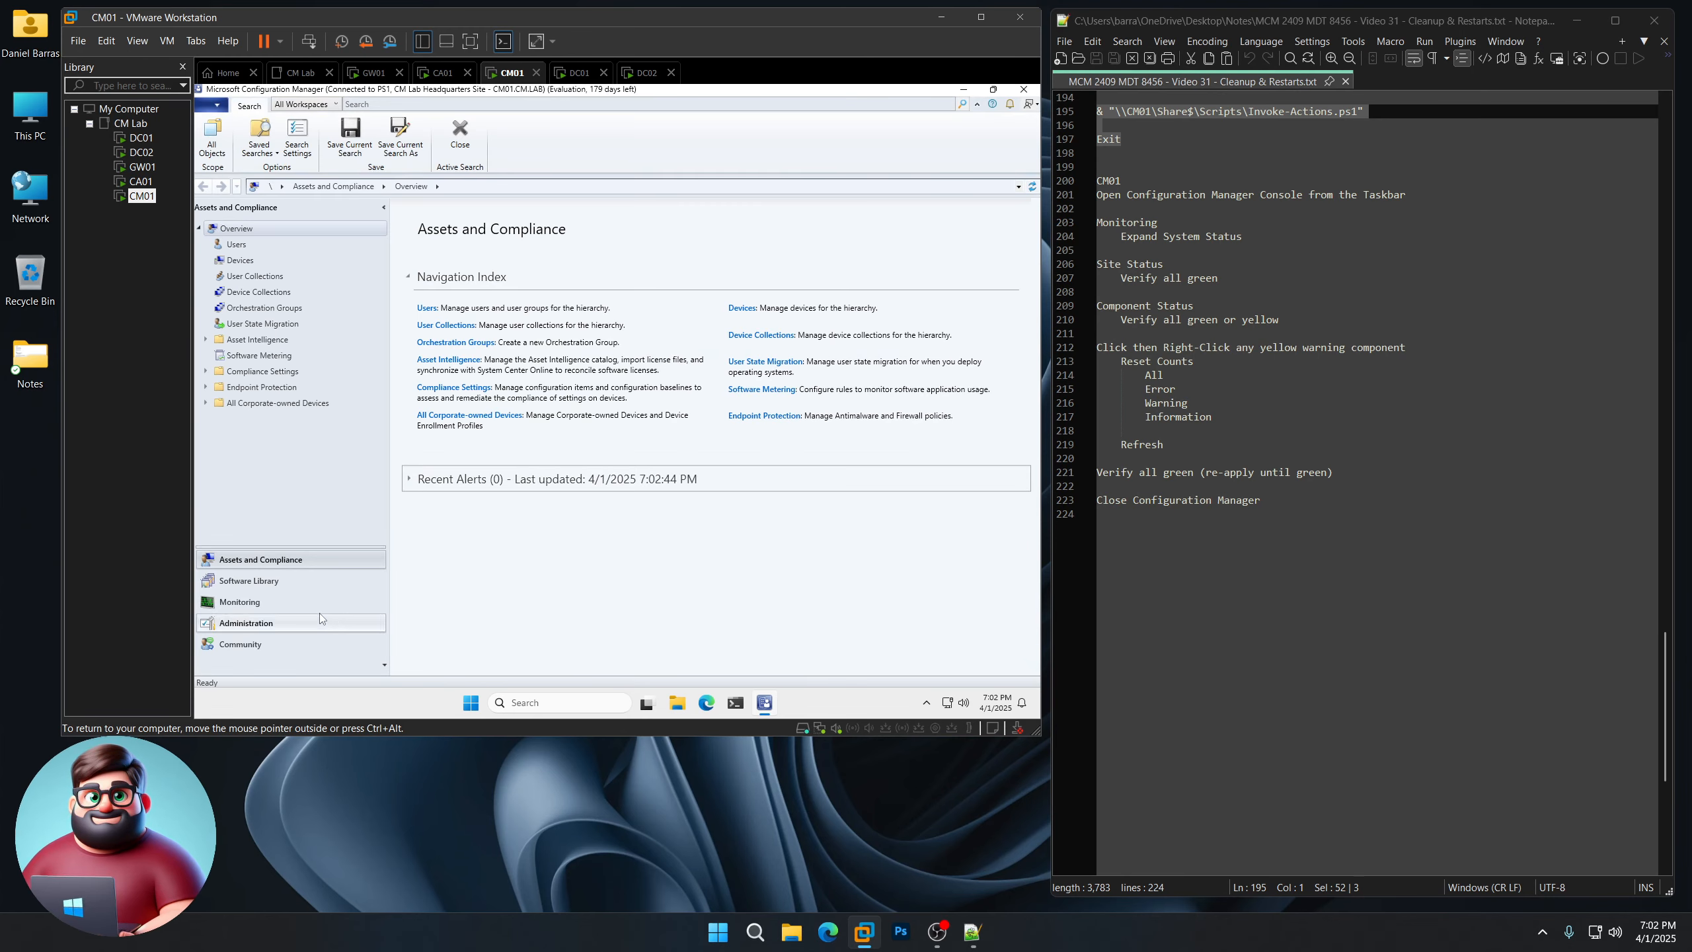
click(251, 605)
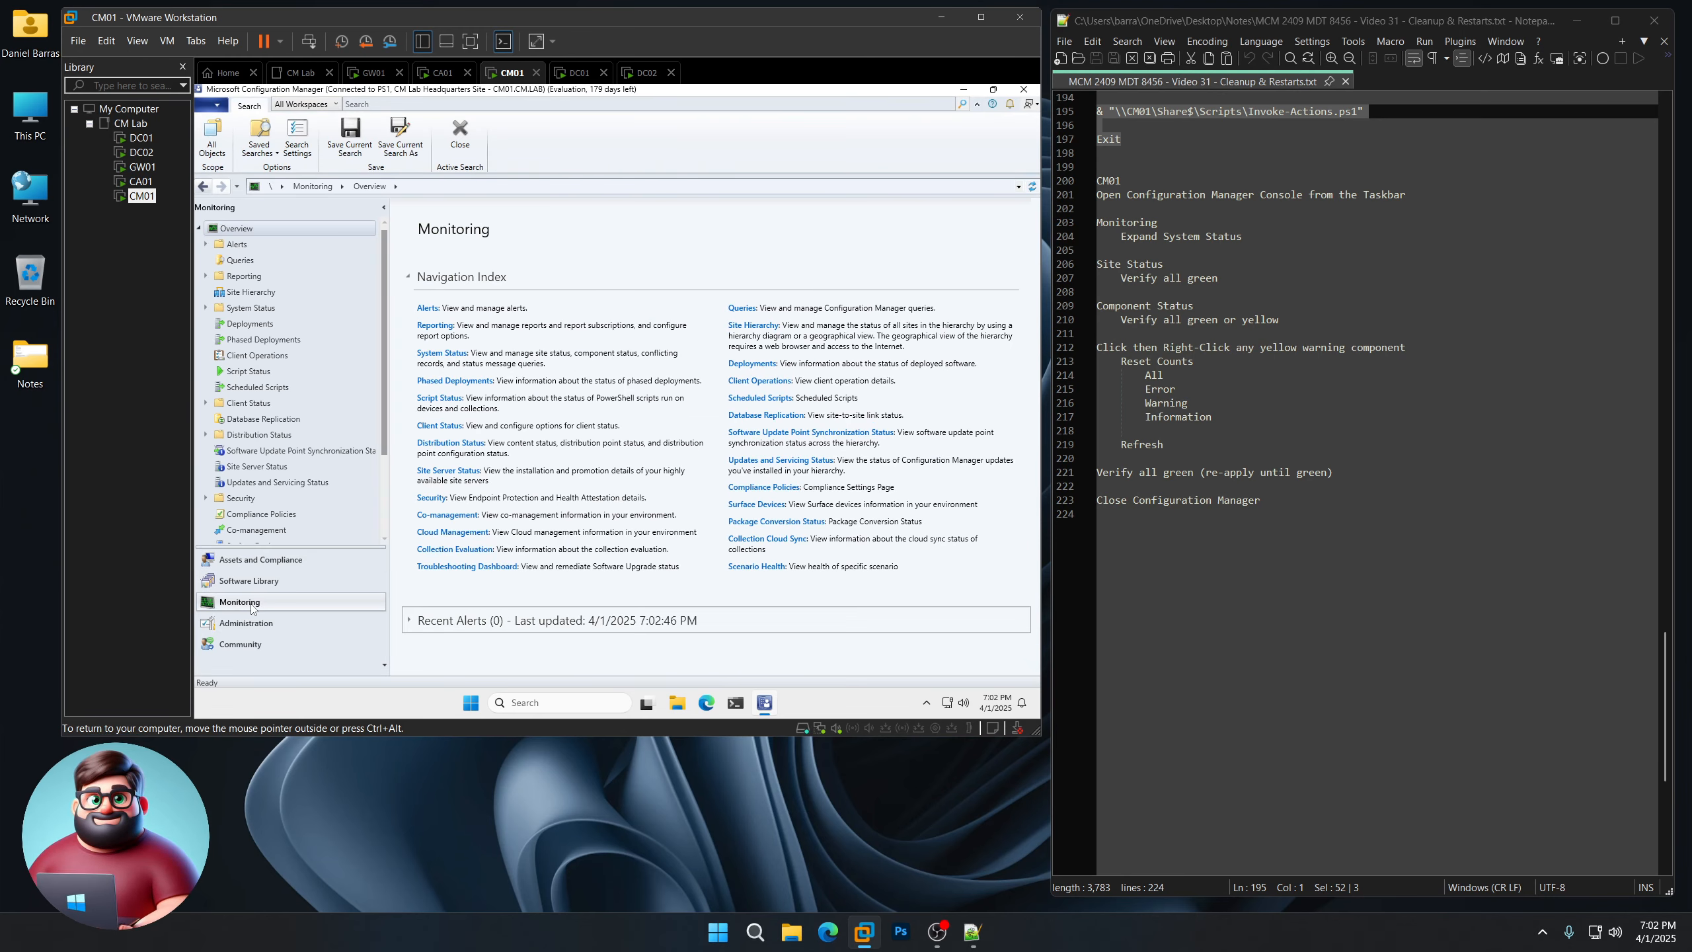
click(206, 308)
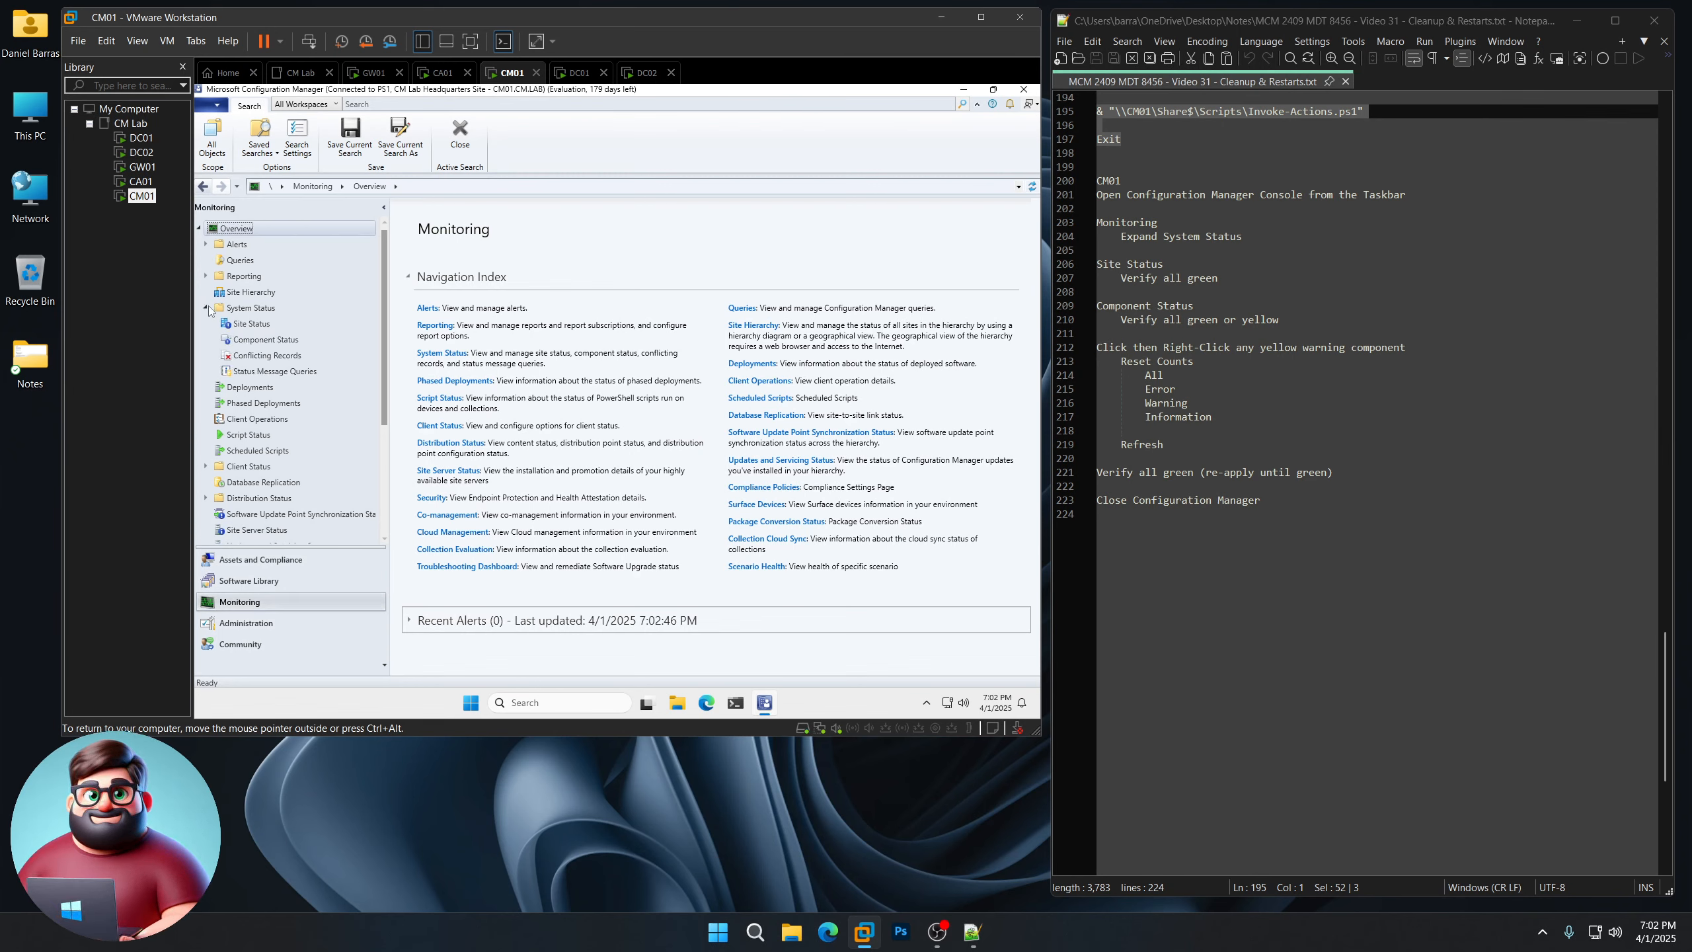
Examine Site Status and the full Component Status list for any entries that are not green
click(251, 324)
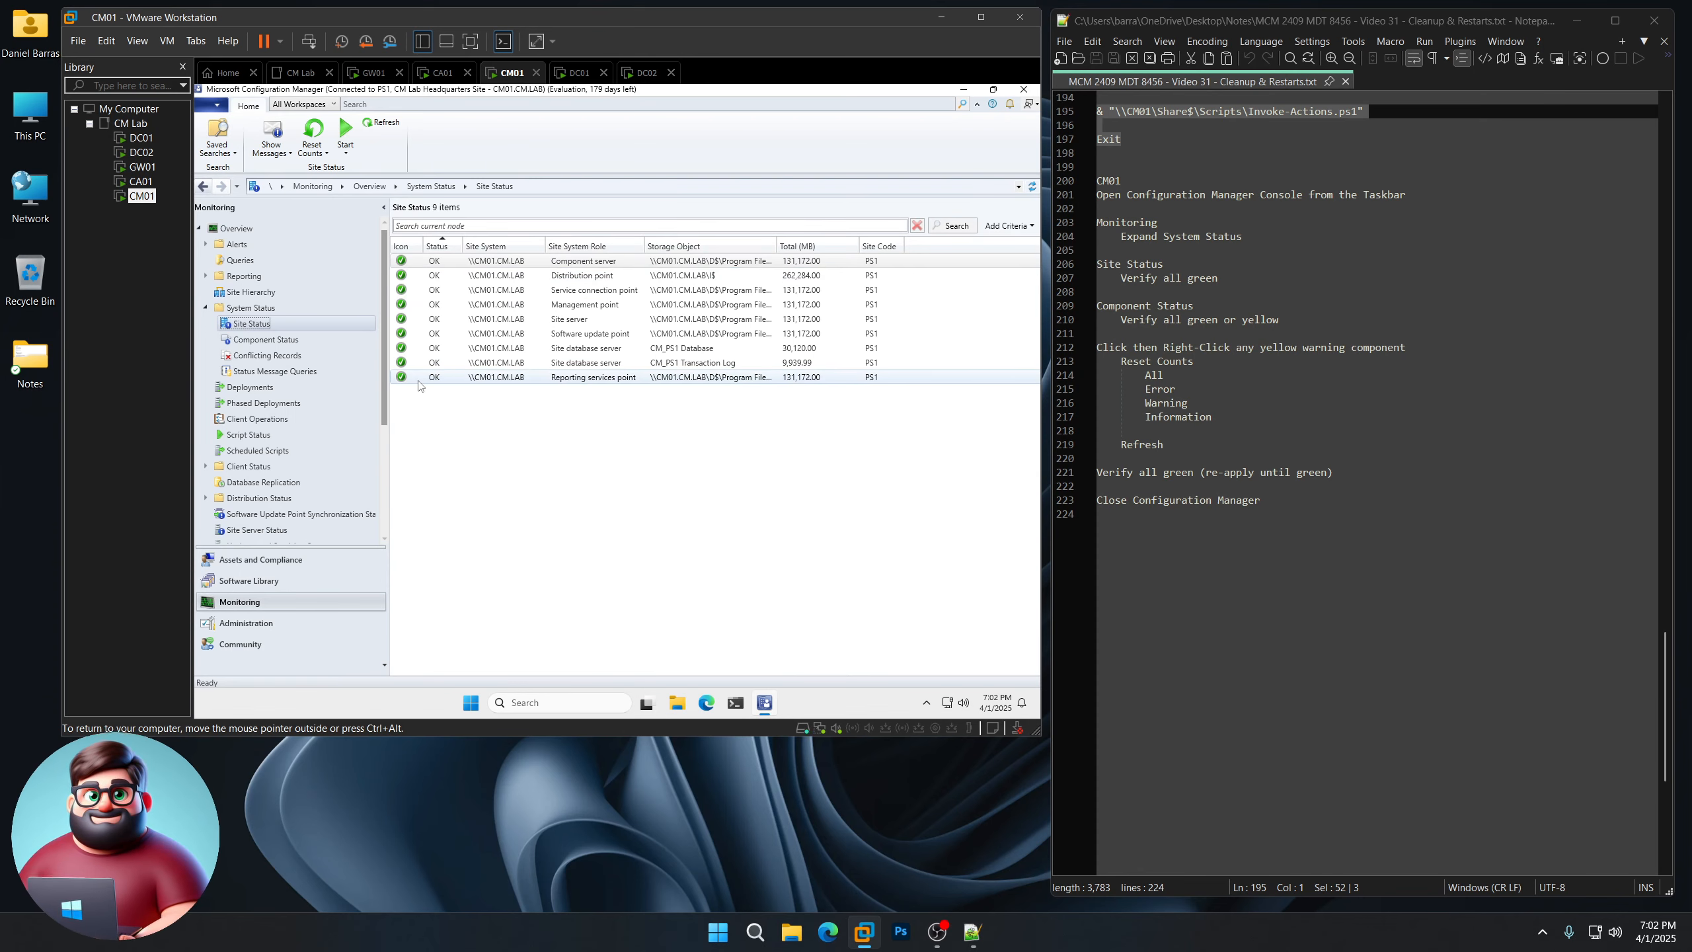
click(266, 340)
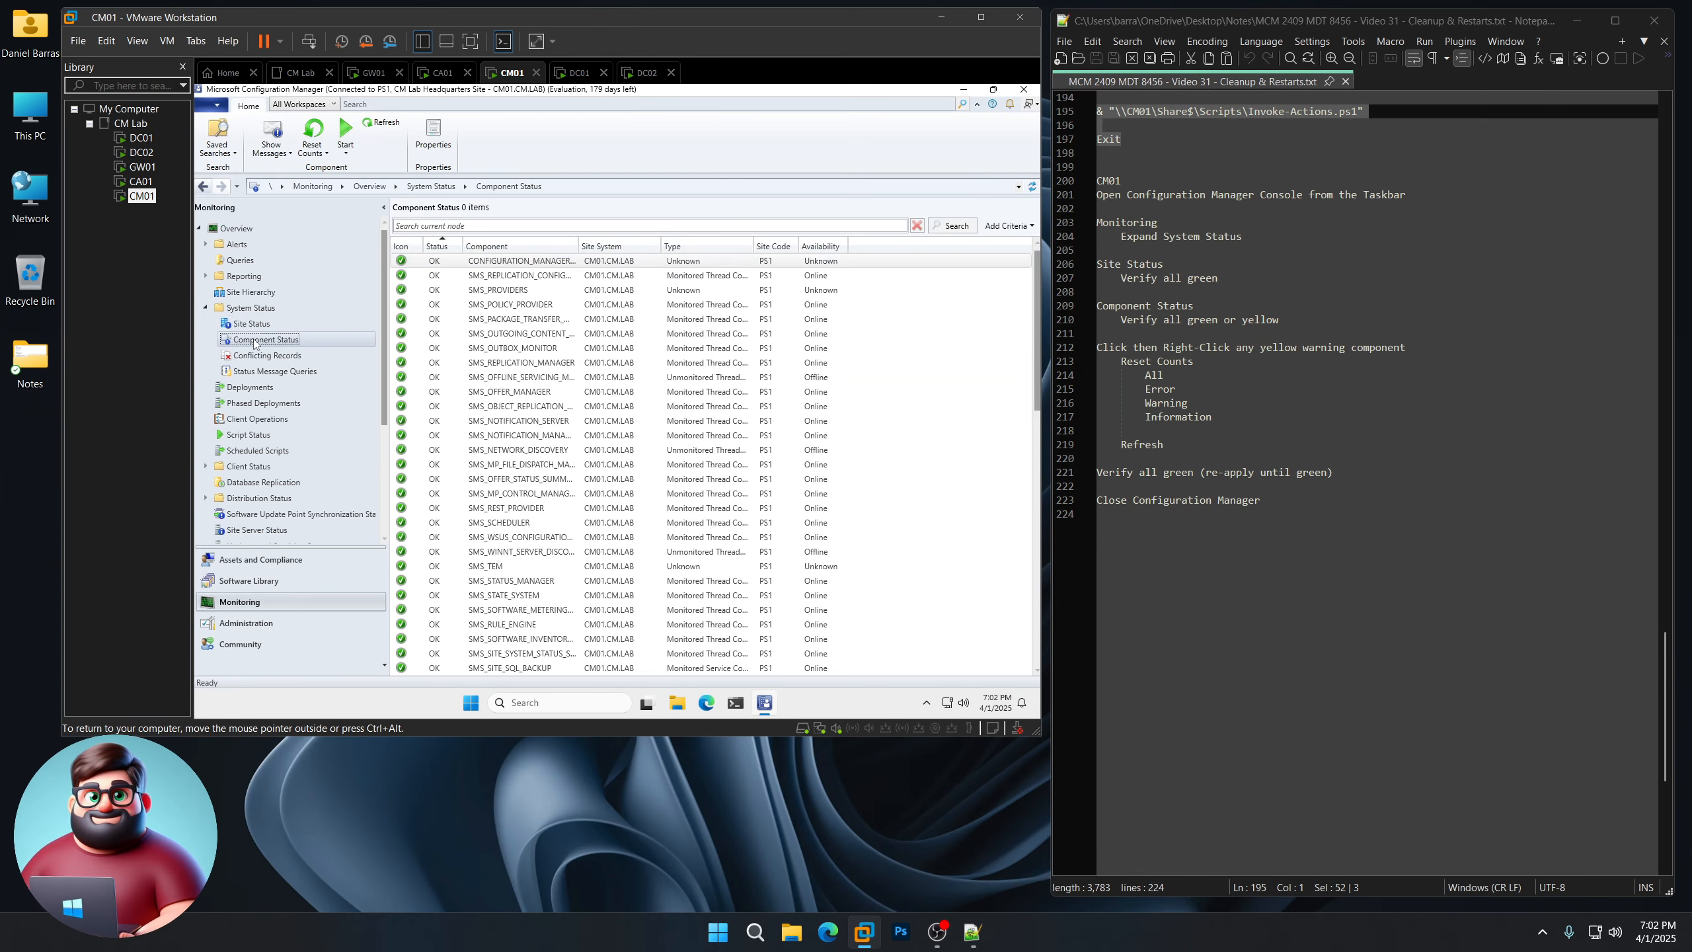
drag(1038, 293, 1041, 590)
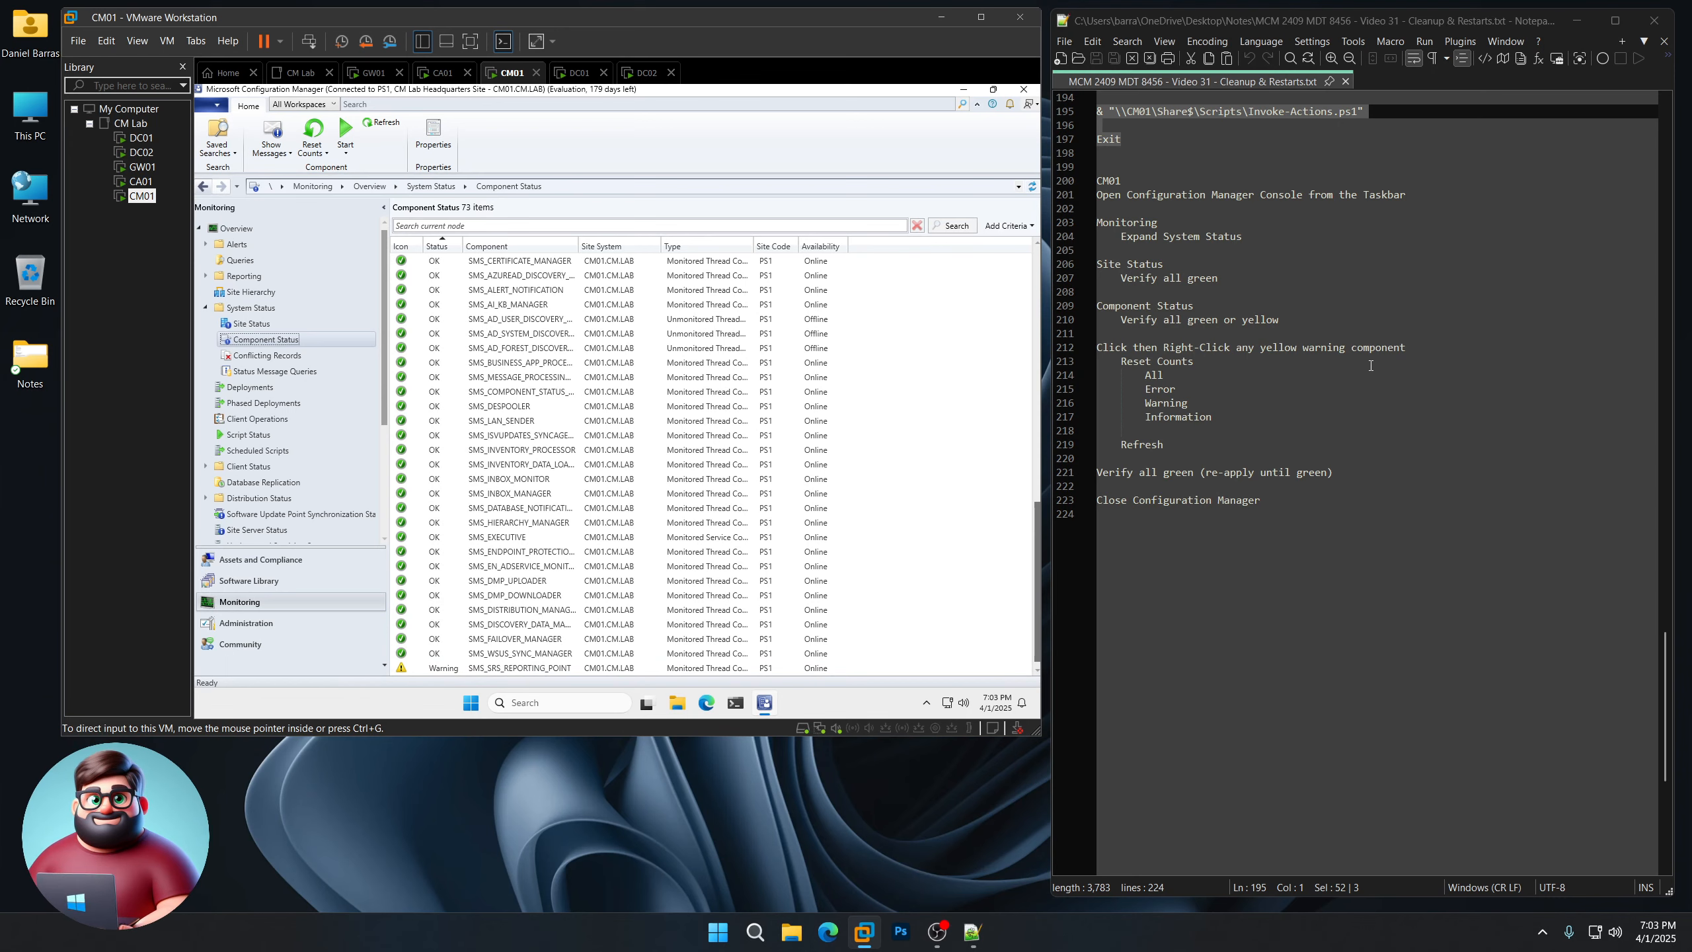
Reset the All and Error counts for the SMS_SRS_REPORTING_POINT component in Component Status
click(448, 669)
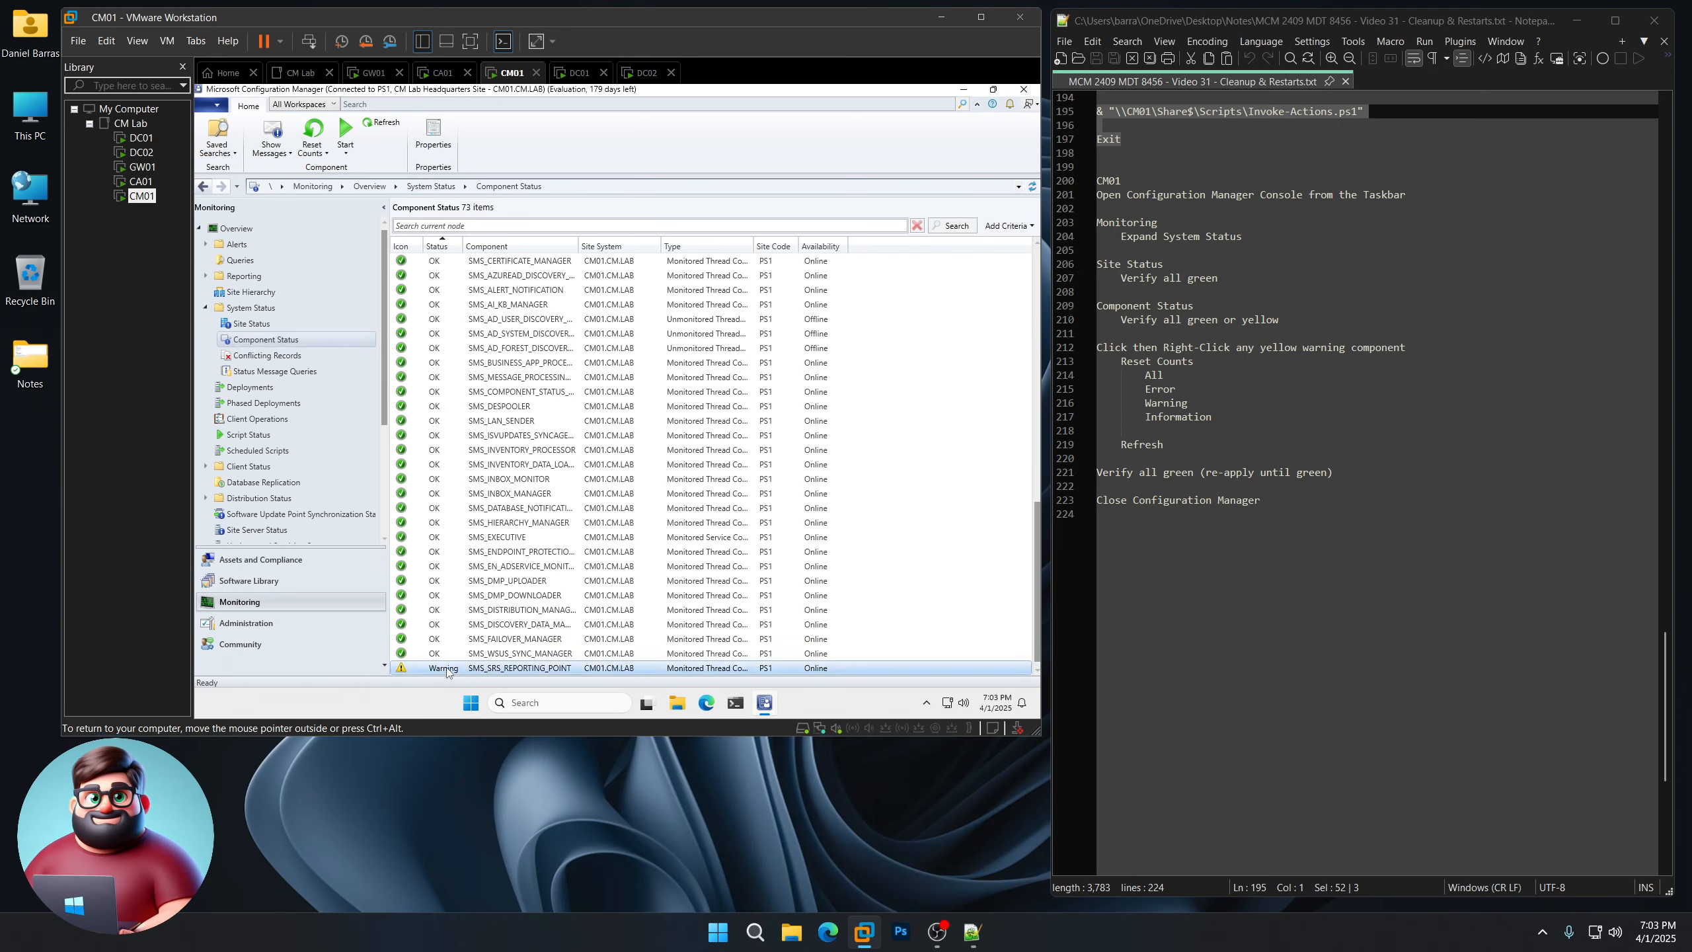
right_click(447, 670)
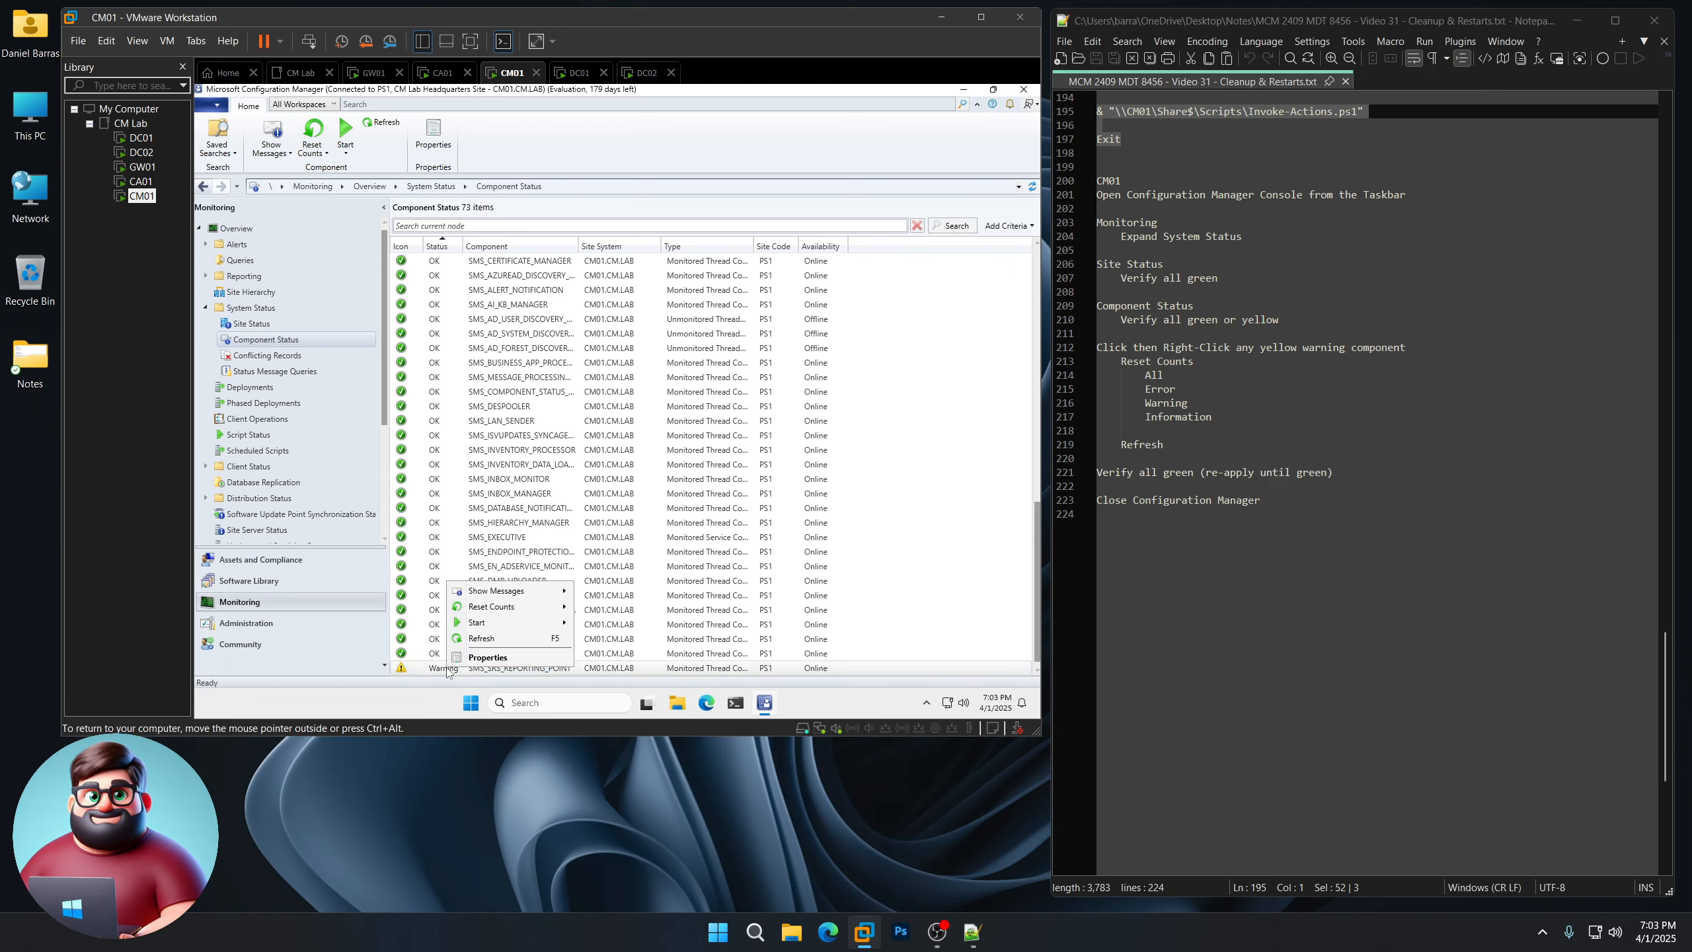
mouse_move(477, 607)
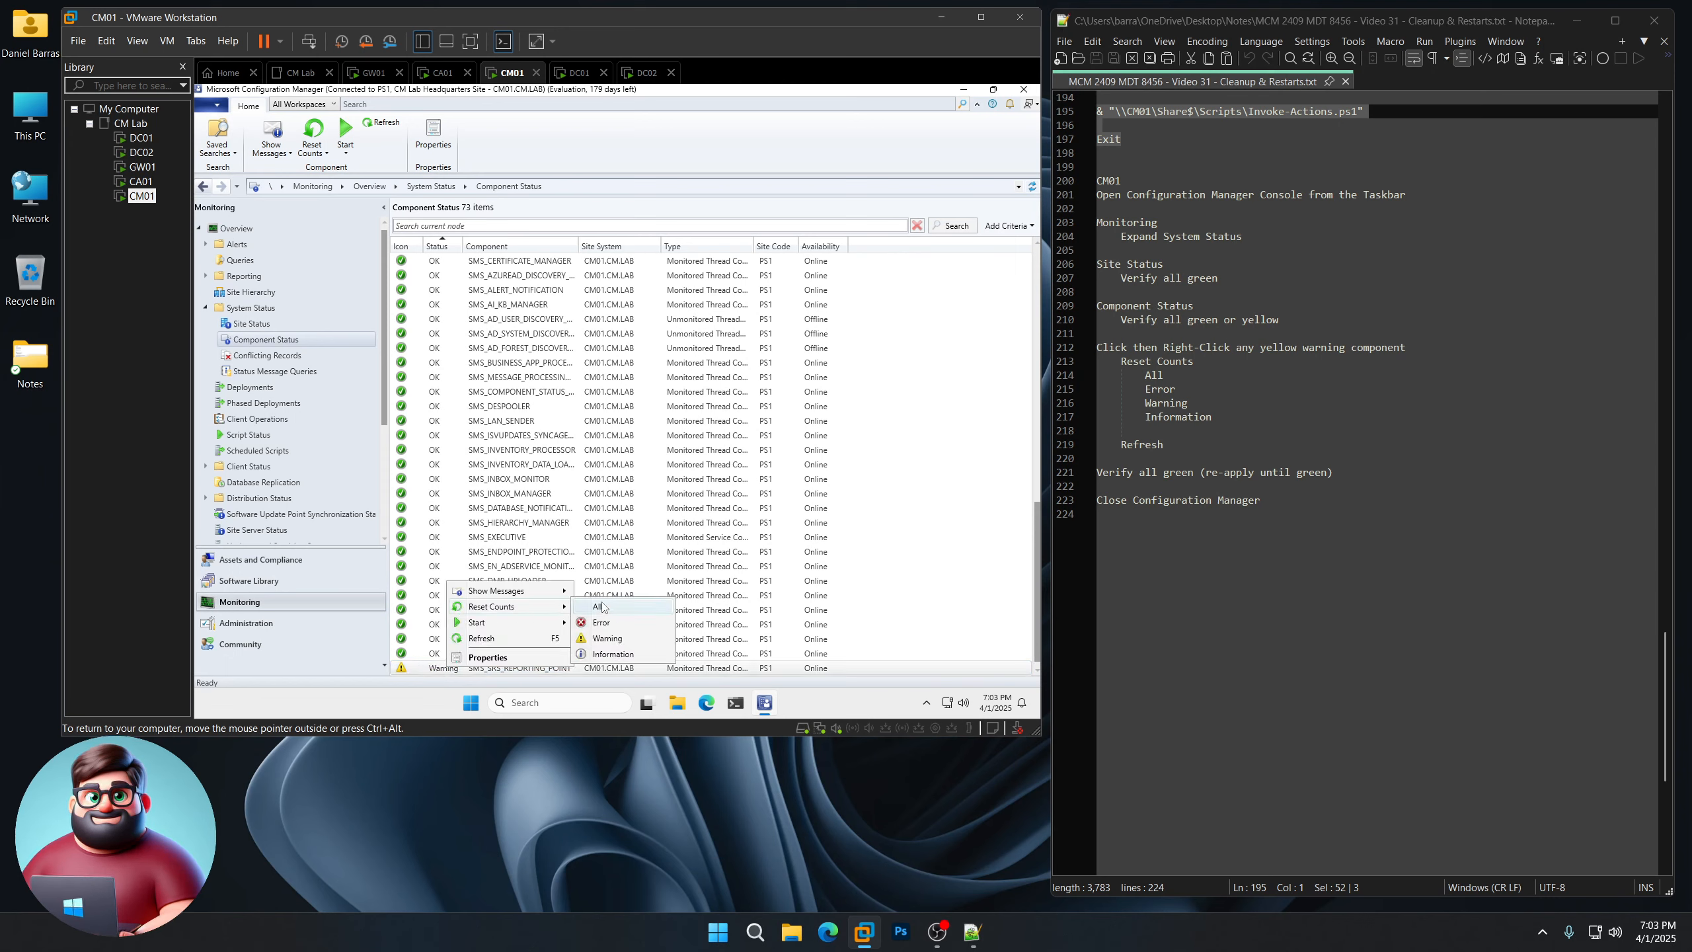
click(601, 607)
right_click(455, 672)
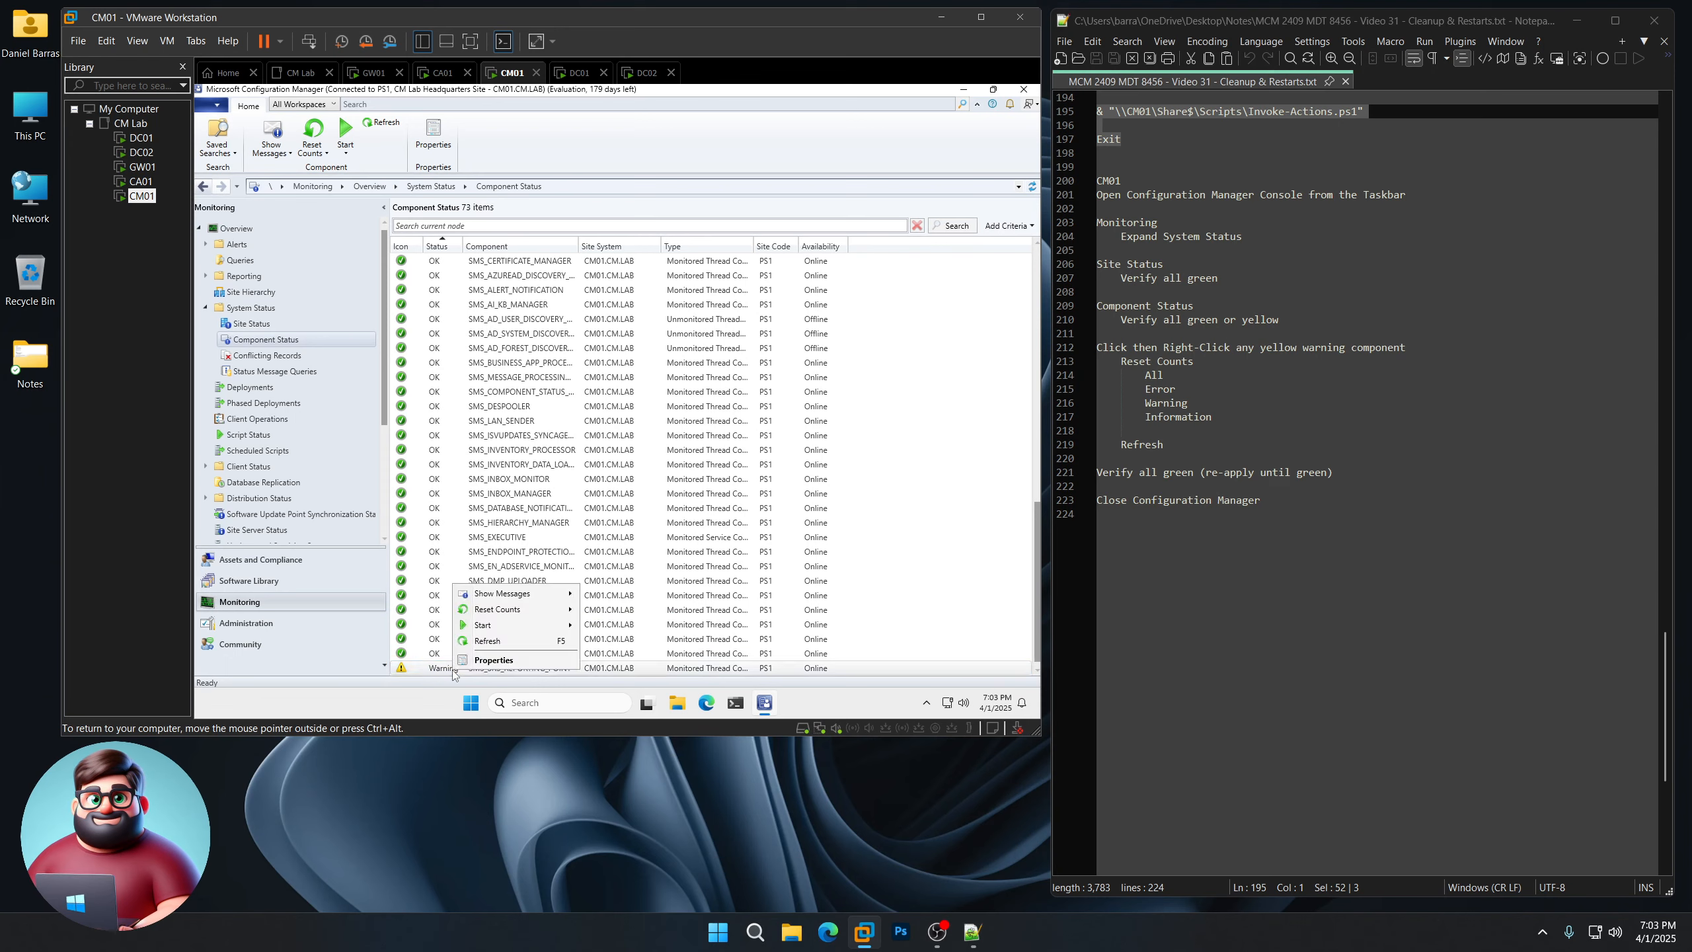
mouse_move(499, 614)
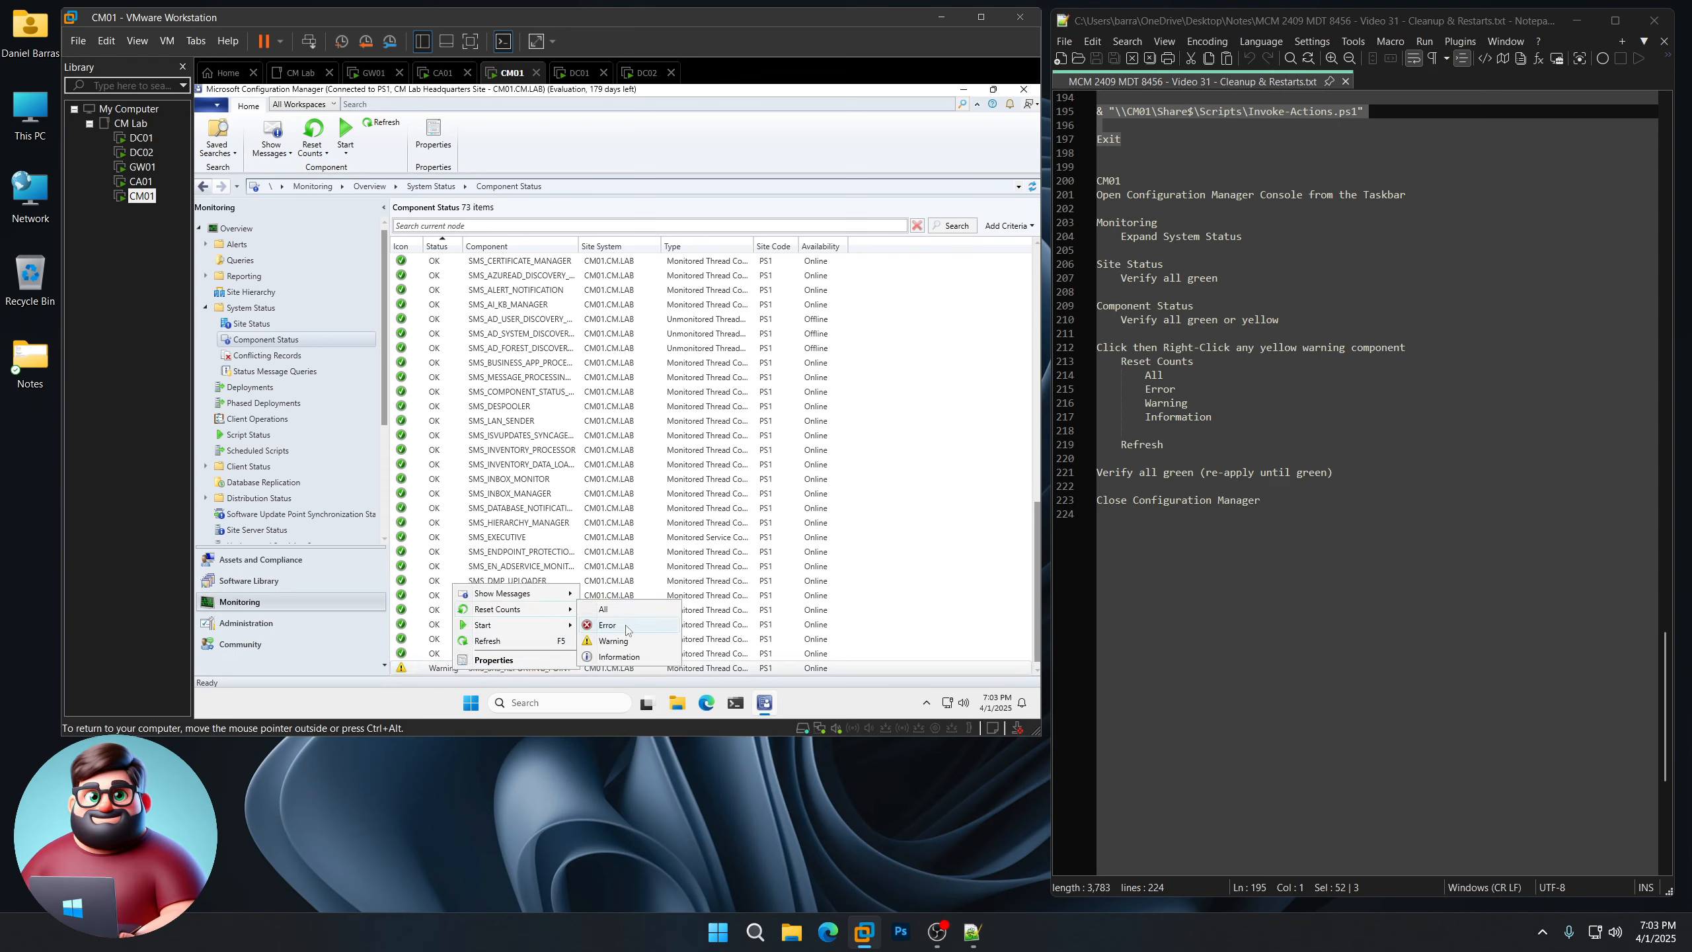
click(626, 627)
Reset the Warning and Information counts for the SMS_SRS_REPORTING_POINT component
right_click(469, 669)
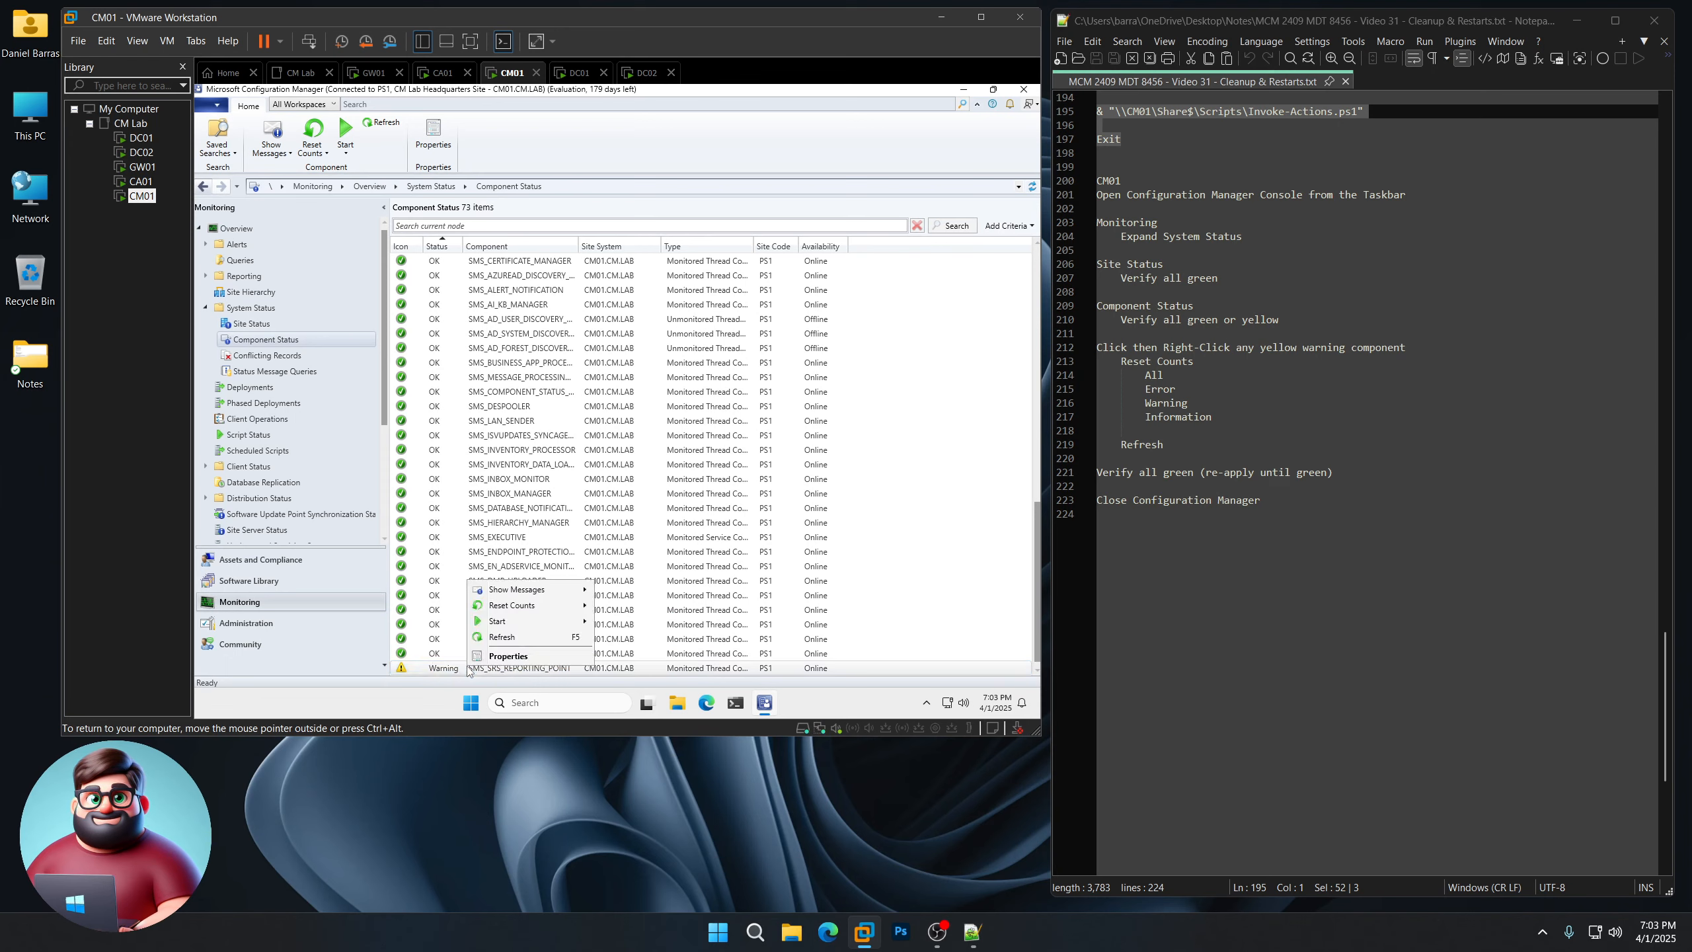
mouse_move(500, 607)
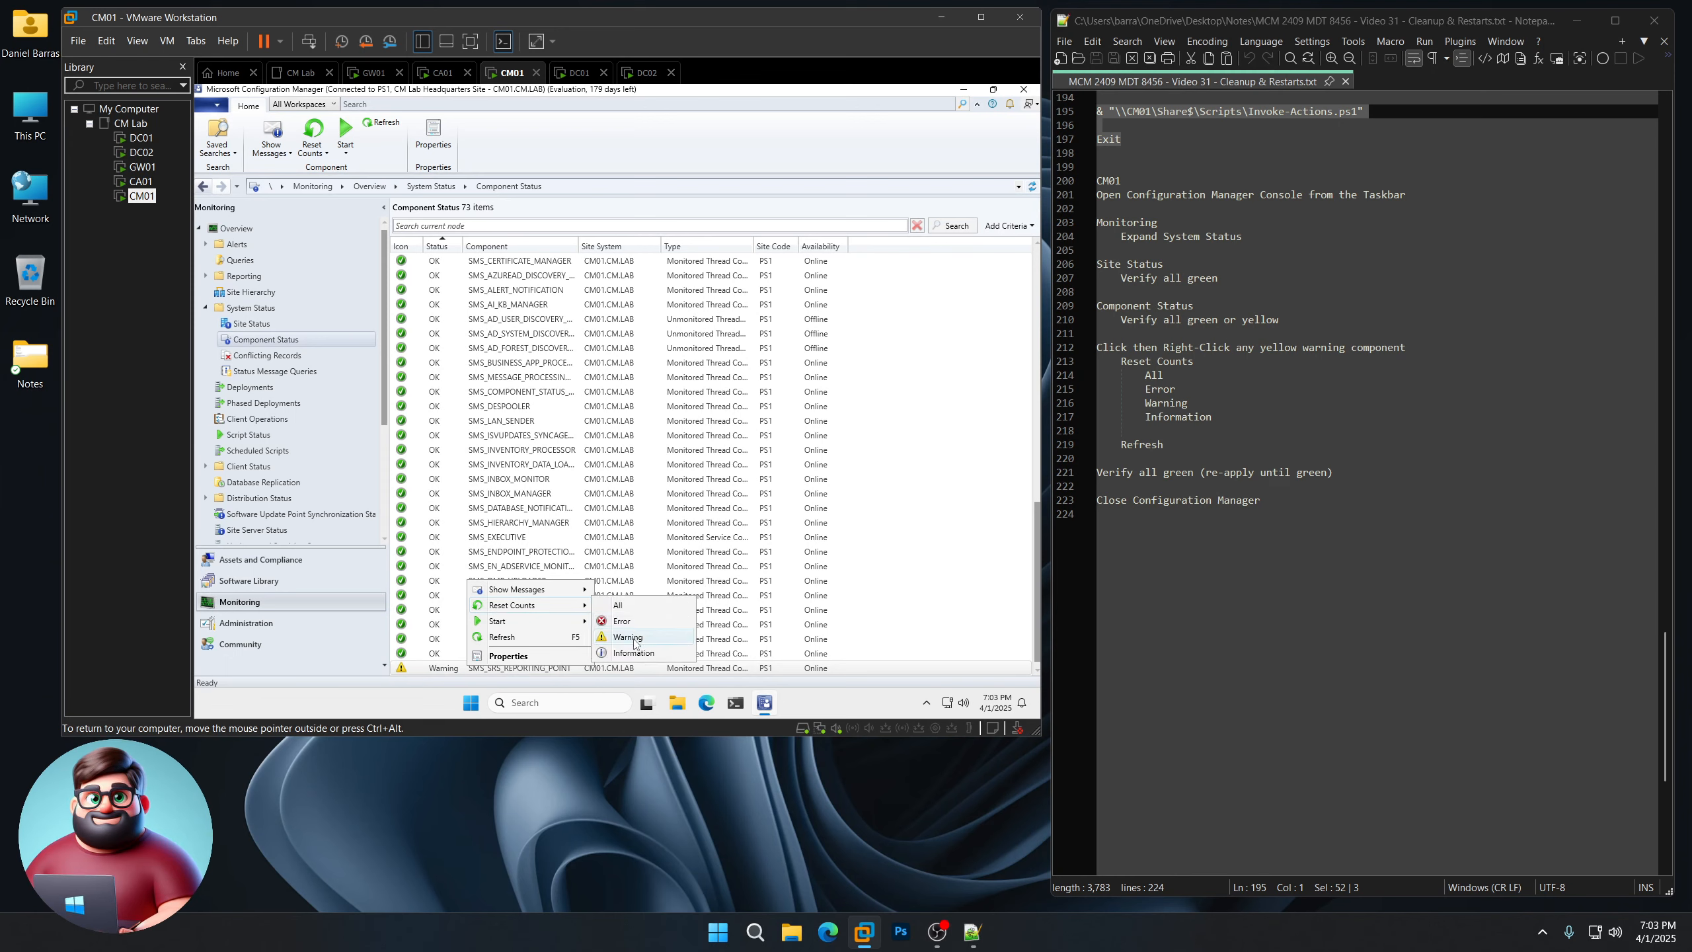
click(634, 641)
right_click(466, 666)
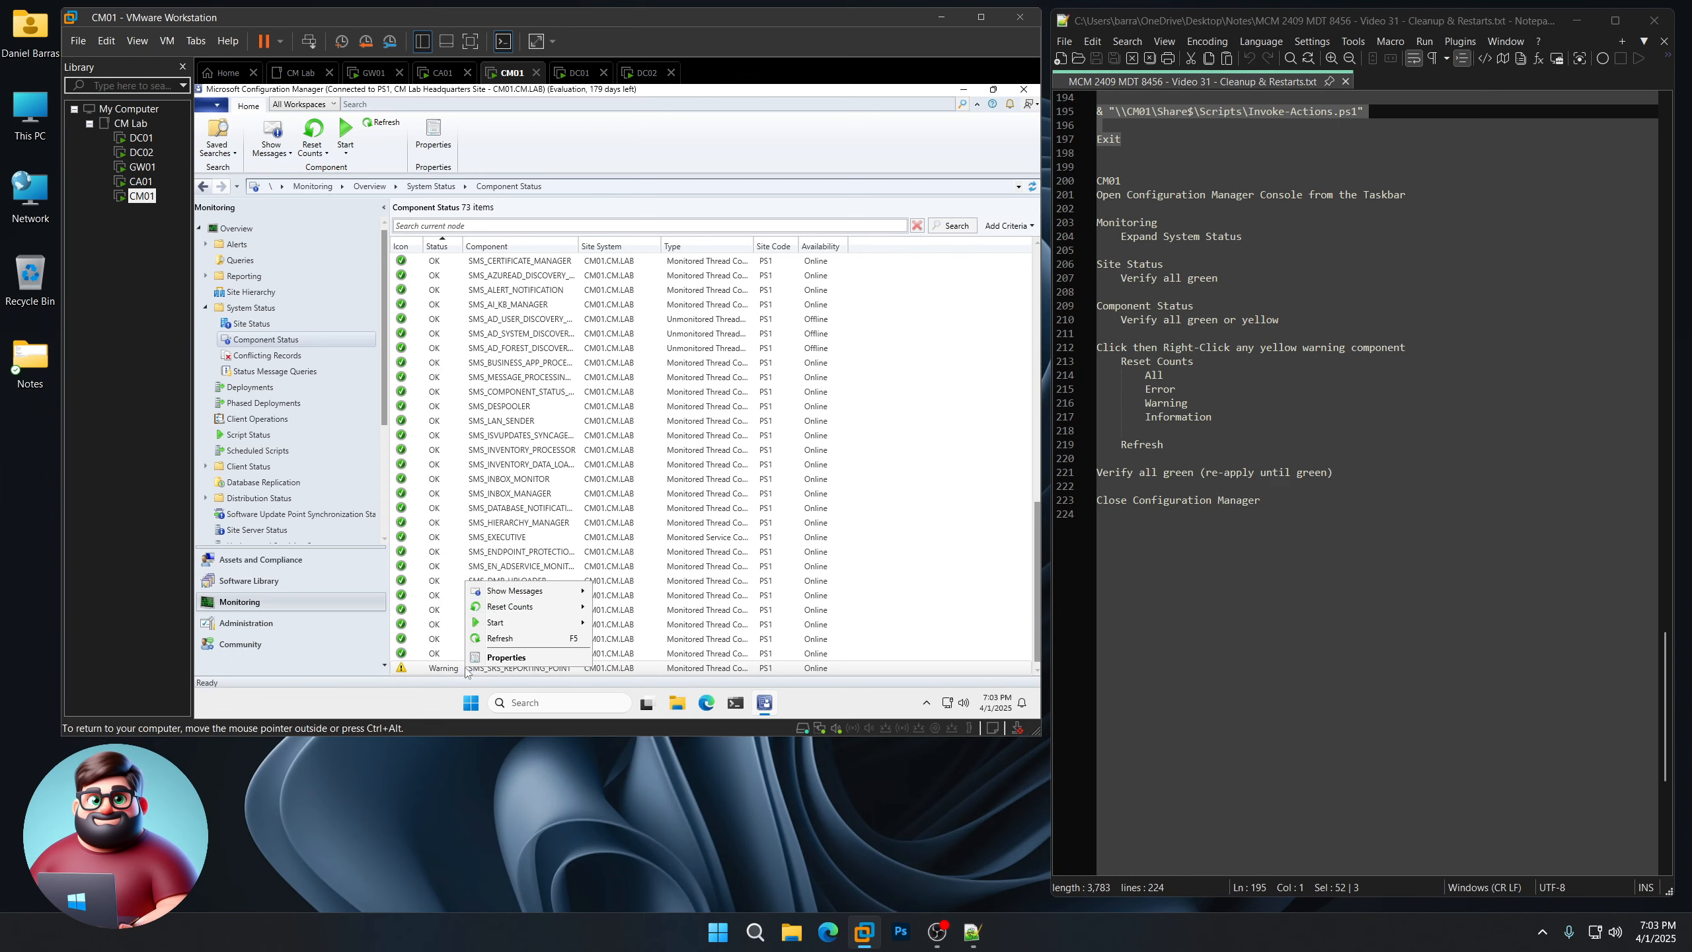
mouse_move(502, 614)
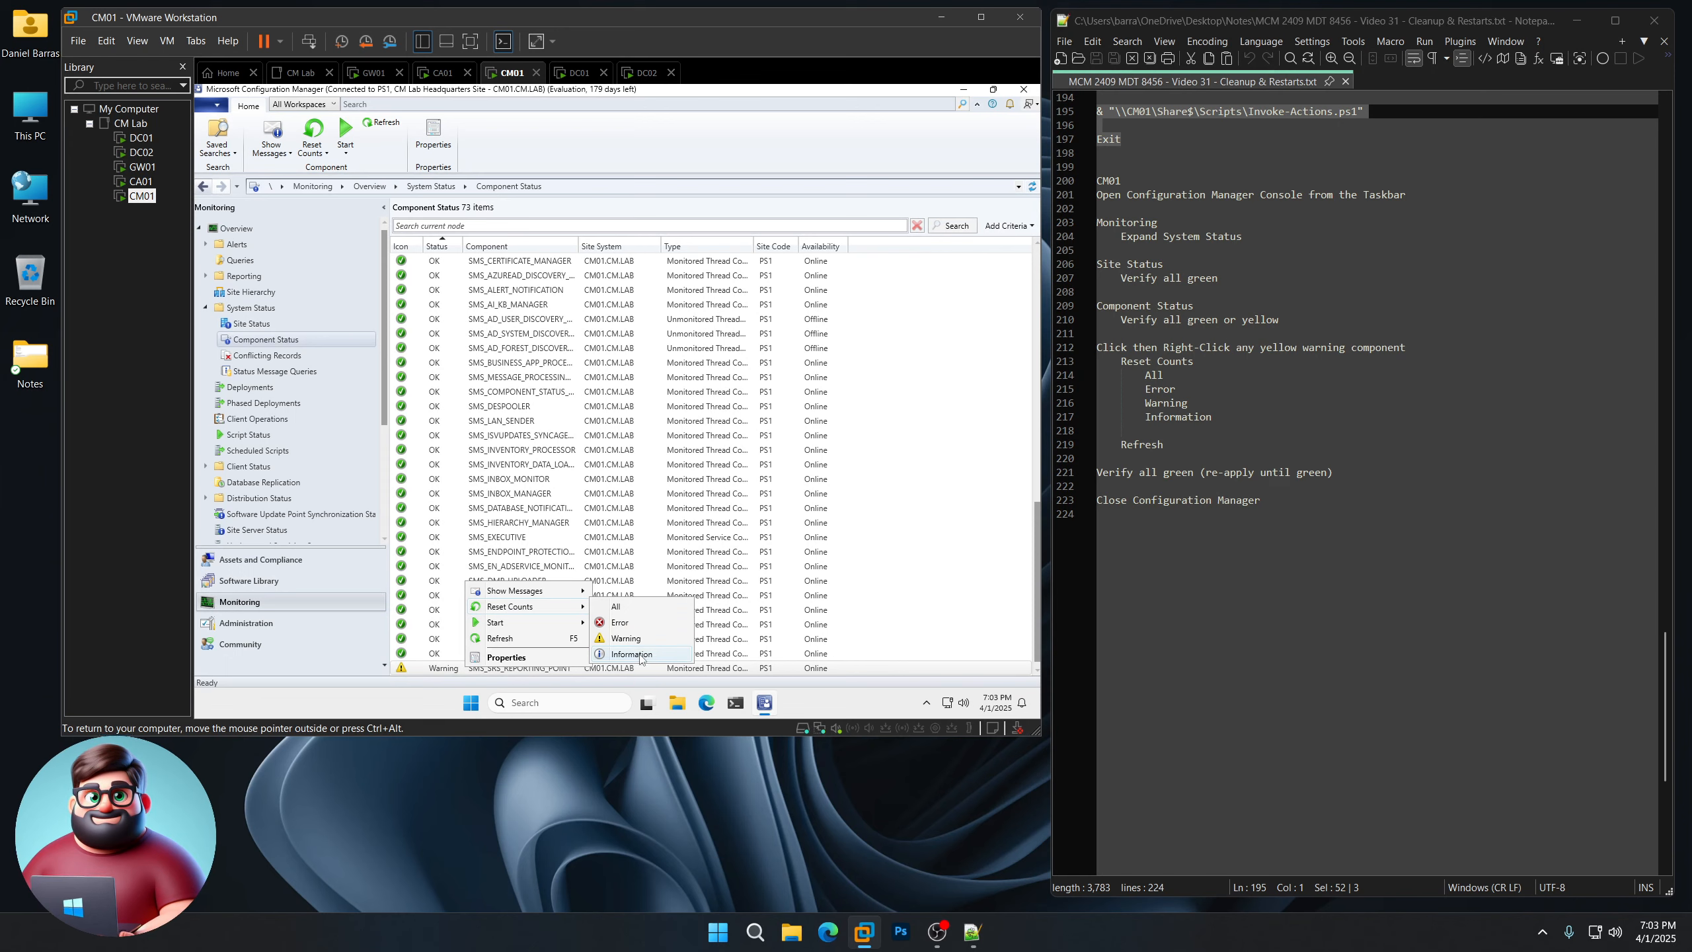
click(641, 657)
Refresh and recheck the whole Component Status list for non-green entries, and close the Configuration Manager console on CM01
click(498, 668)
right_click(486, 670)
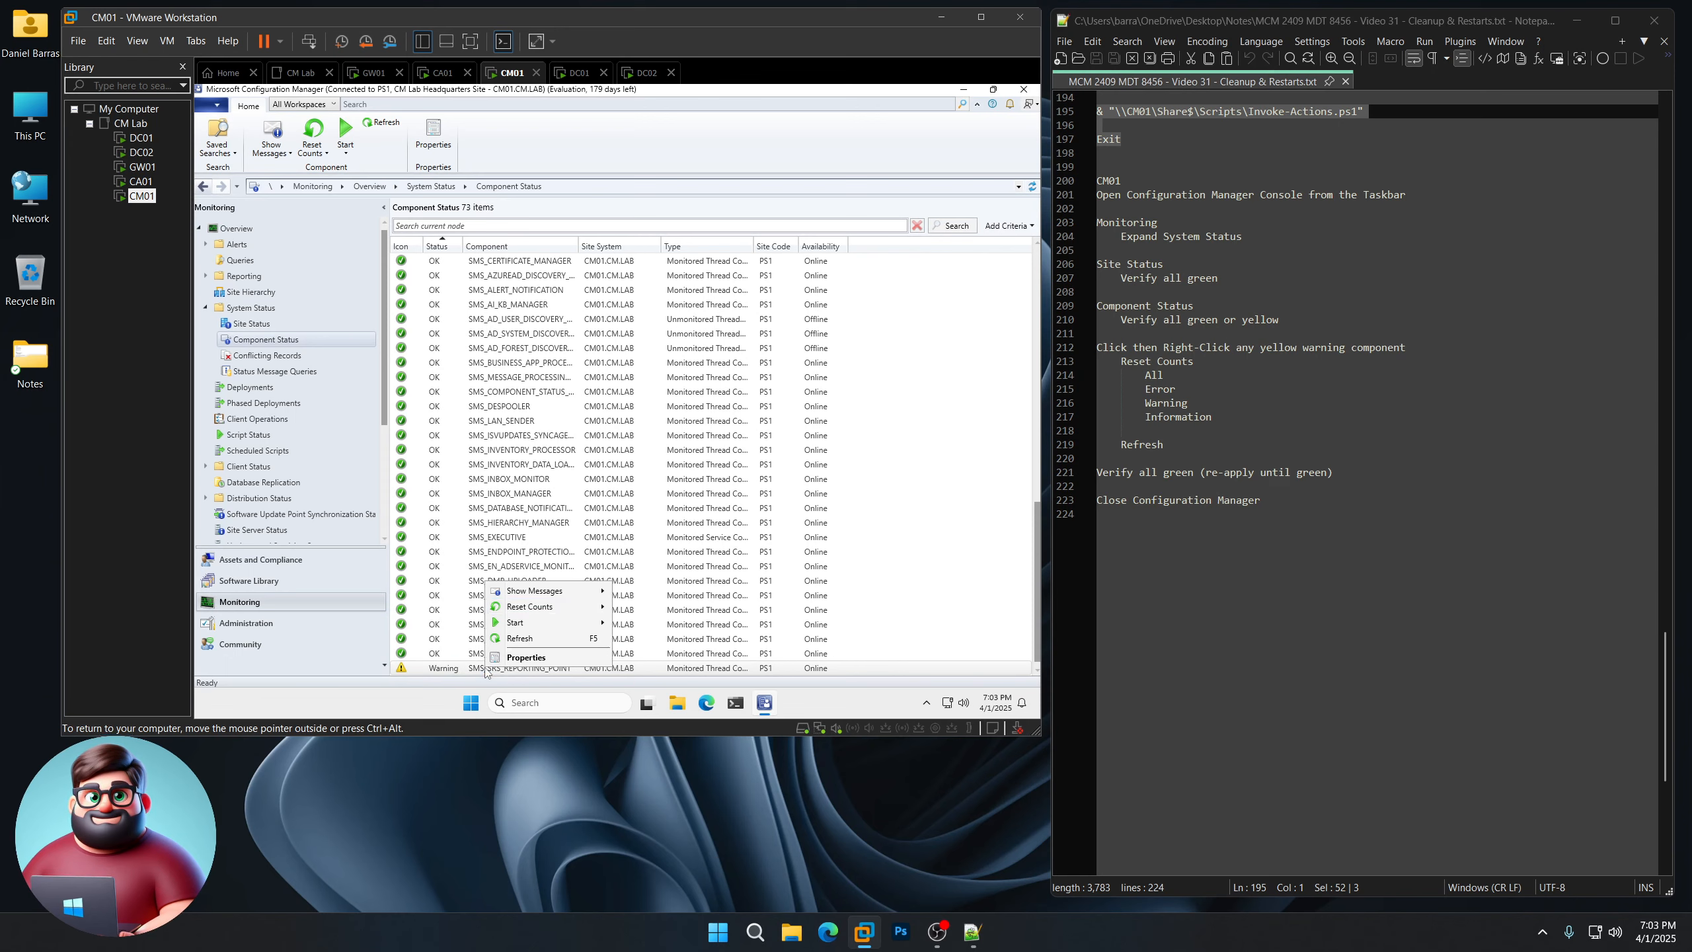
click(520, 640)
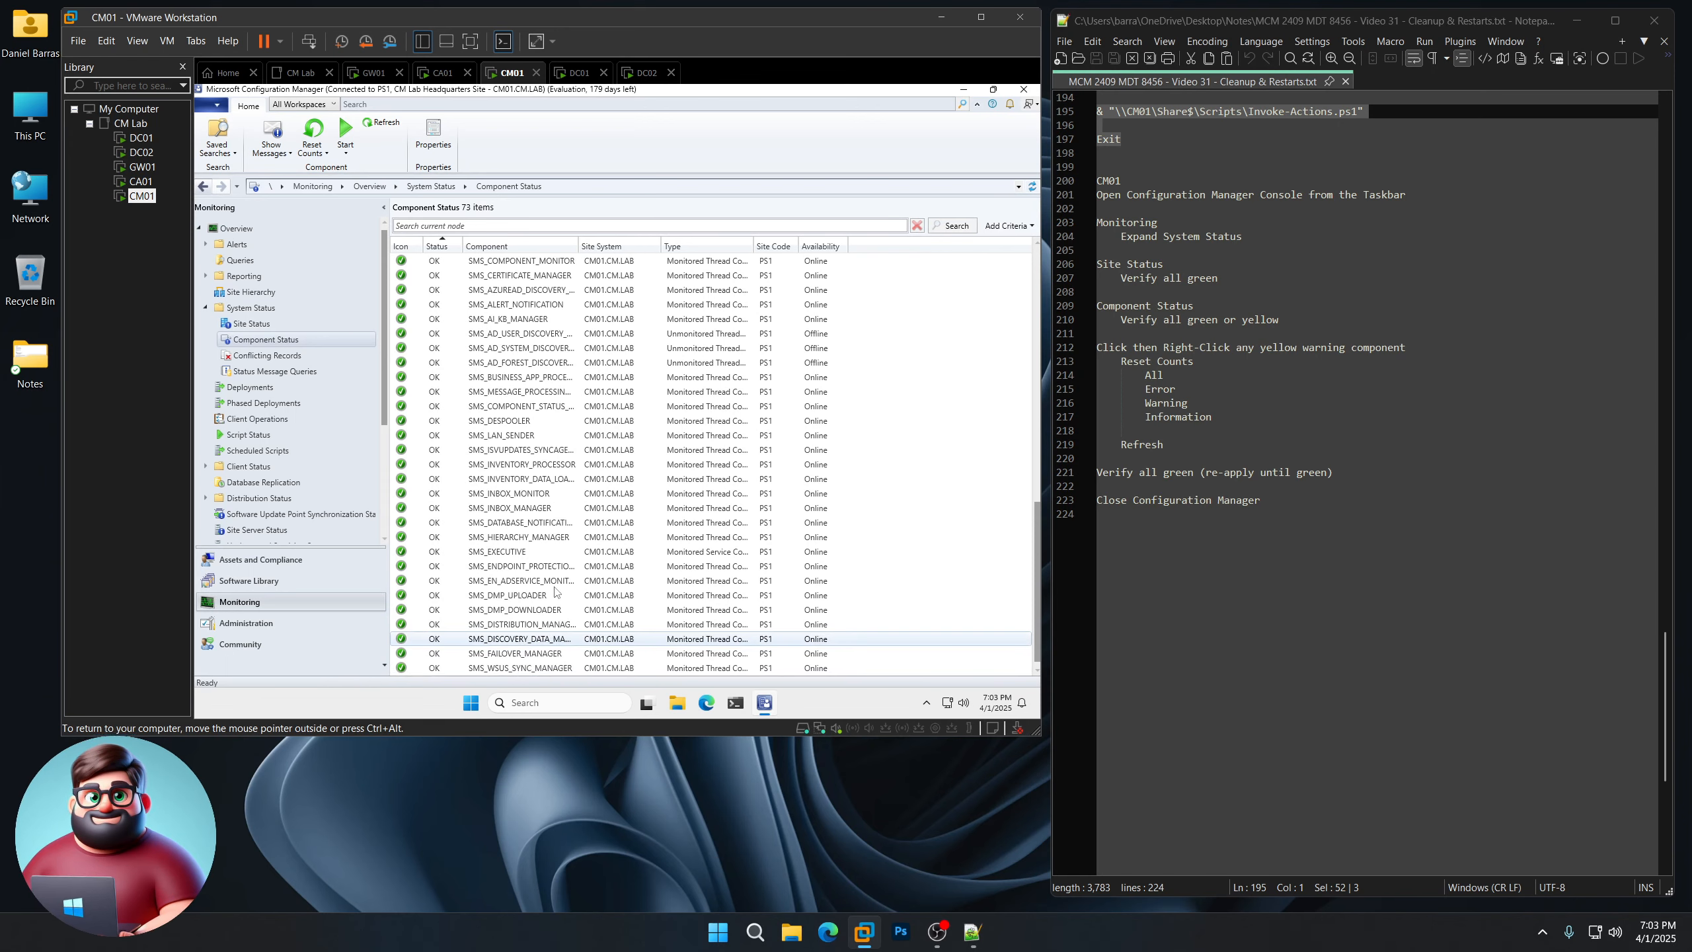
scroll(545, 601, up, 15)
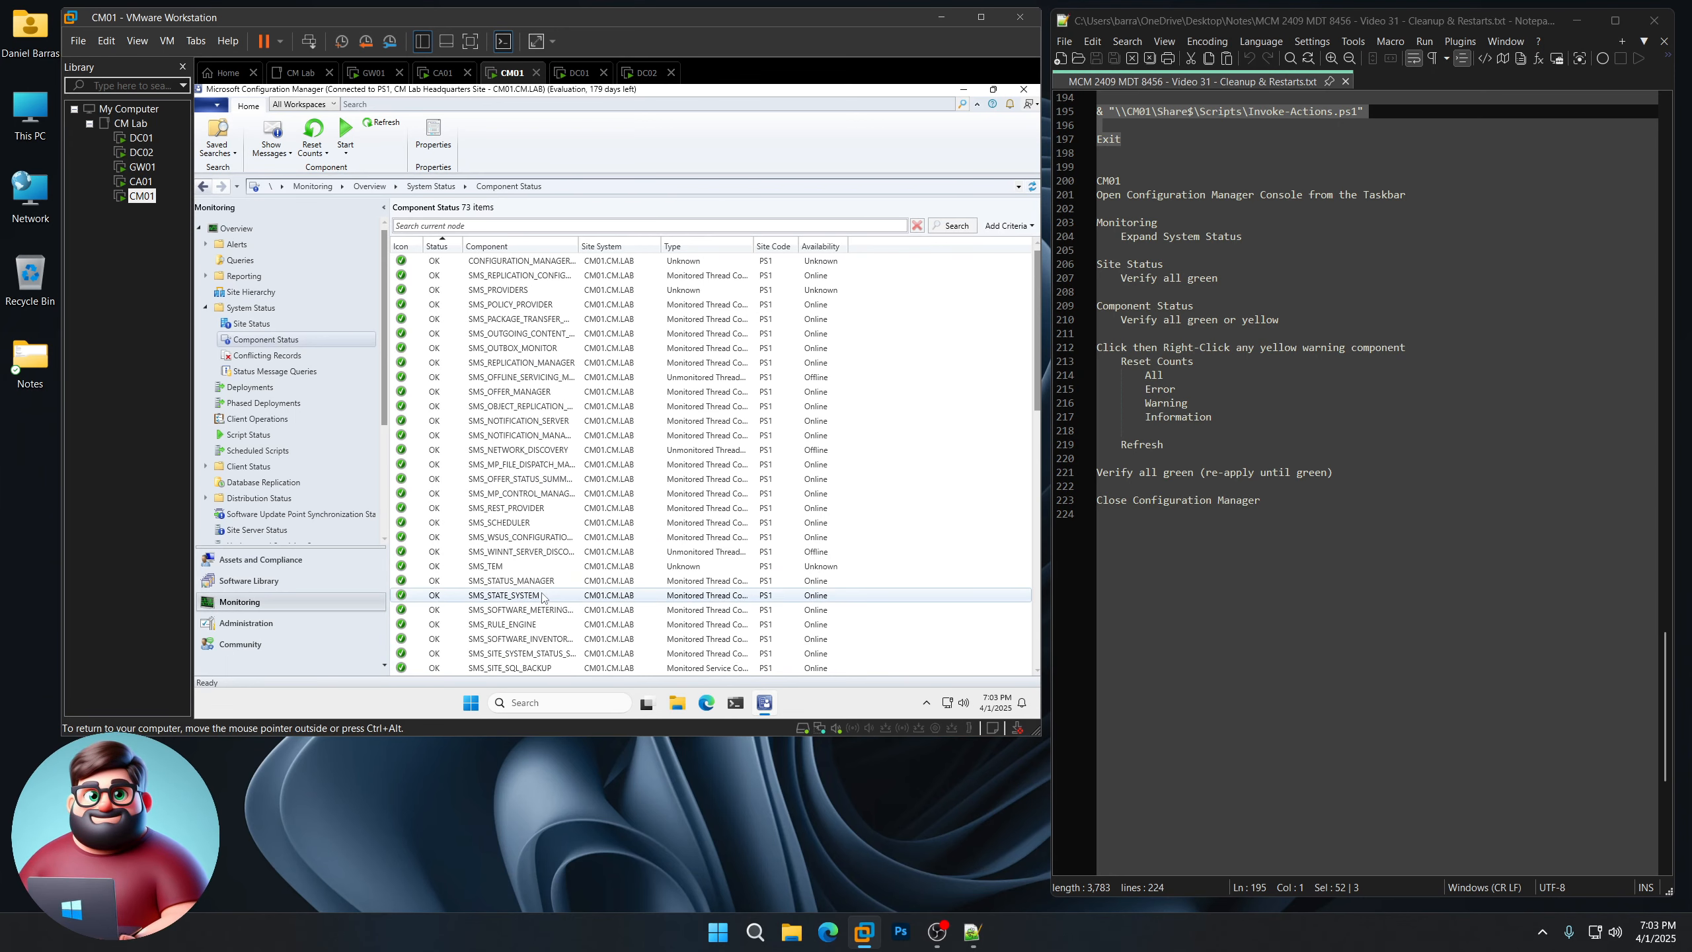
scroll(543, 597, down, 15)
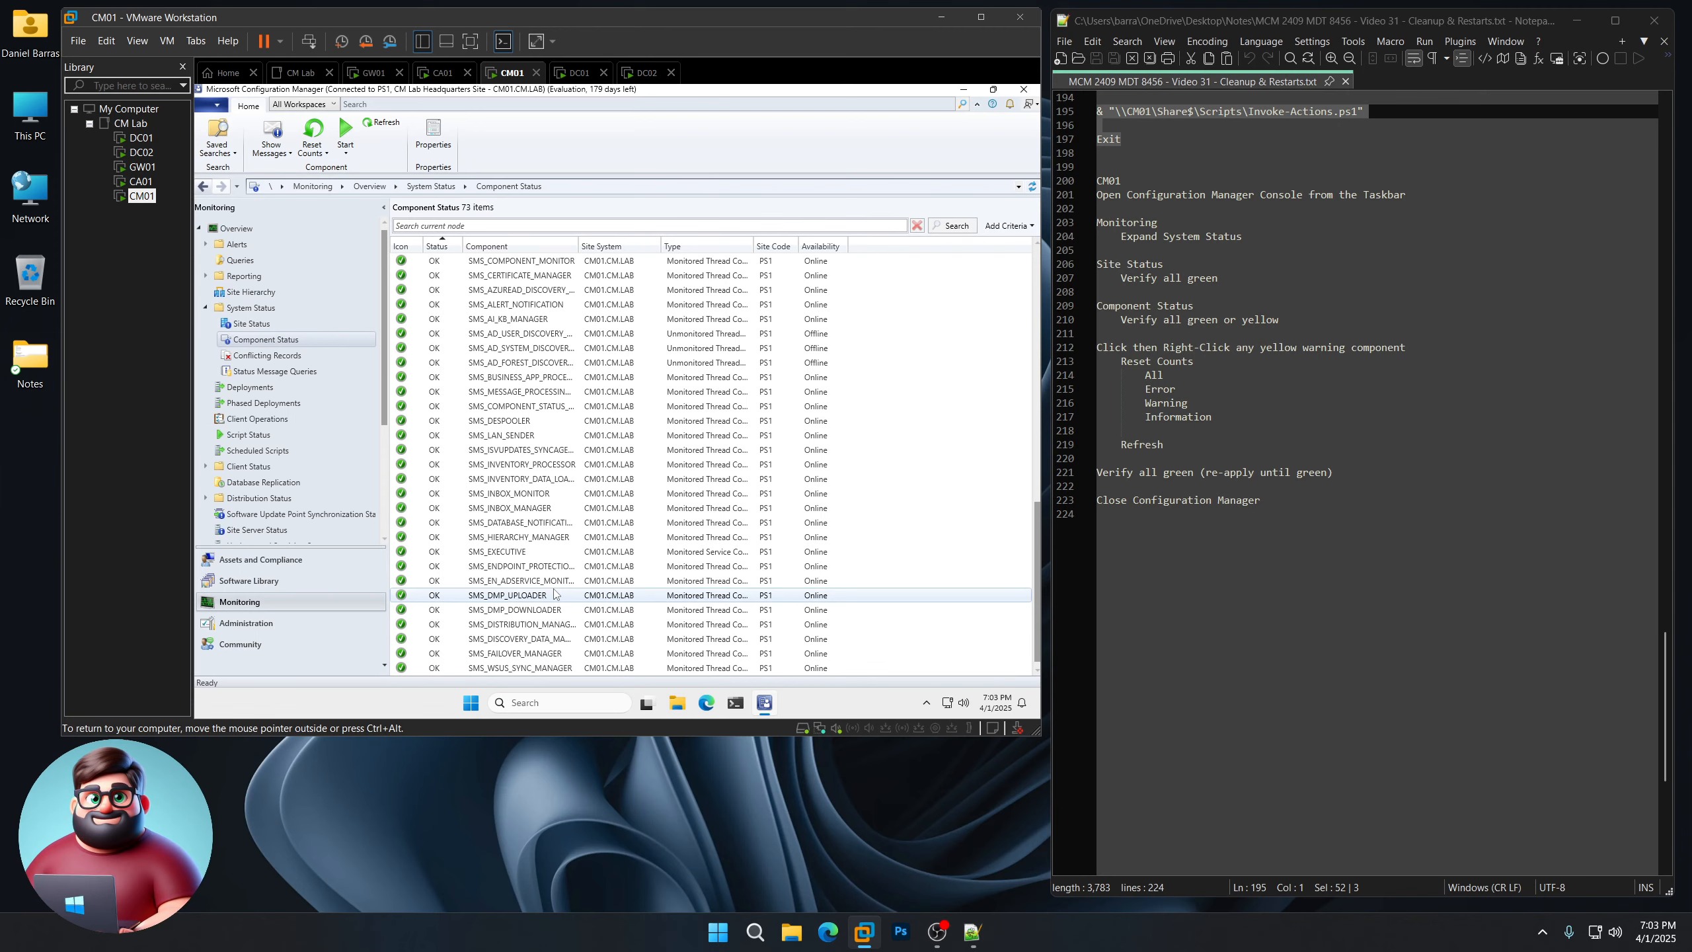
click(1025, 93)
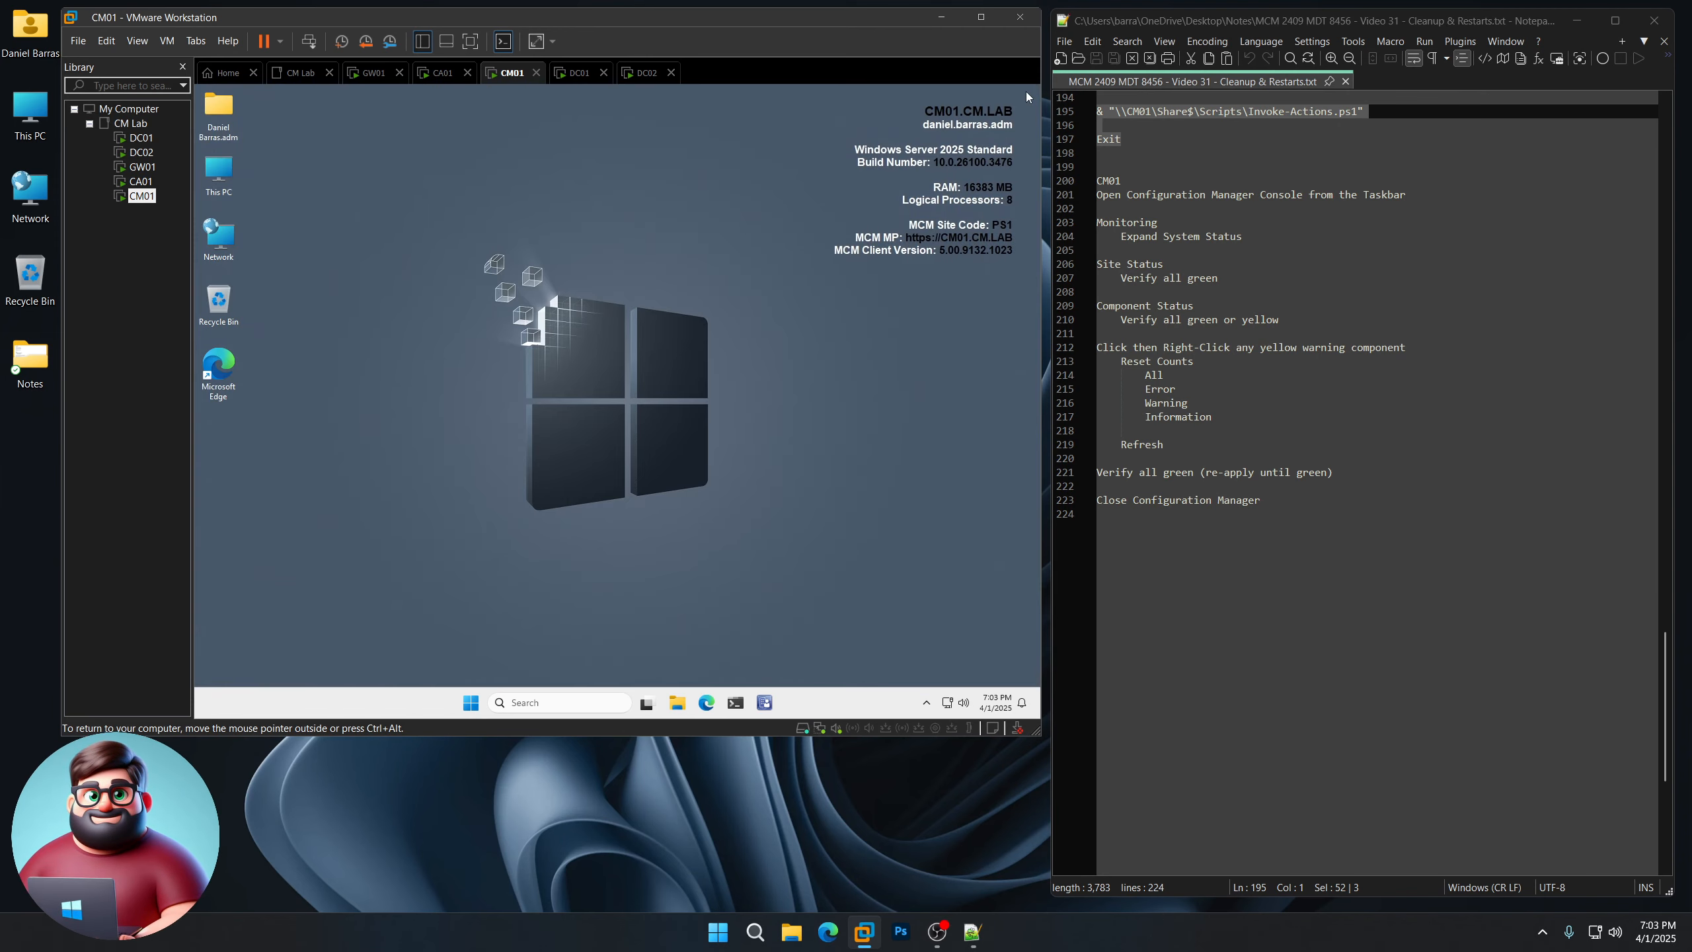
click(894, 851)
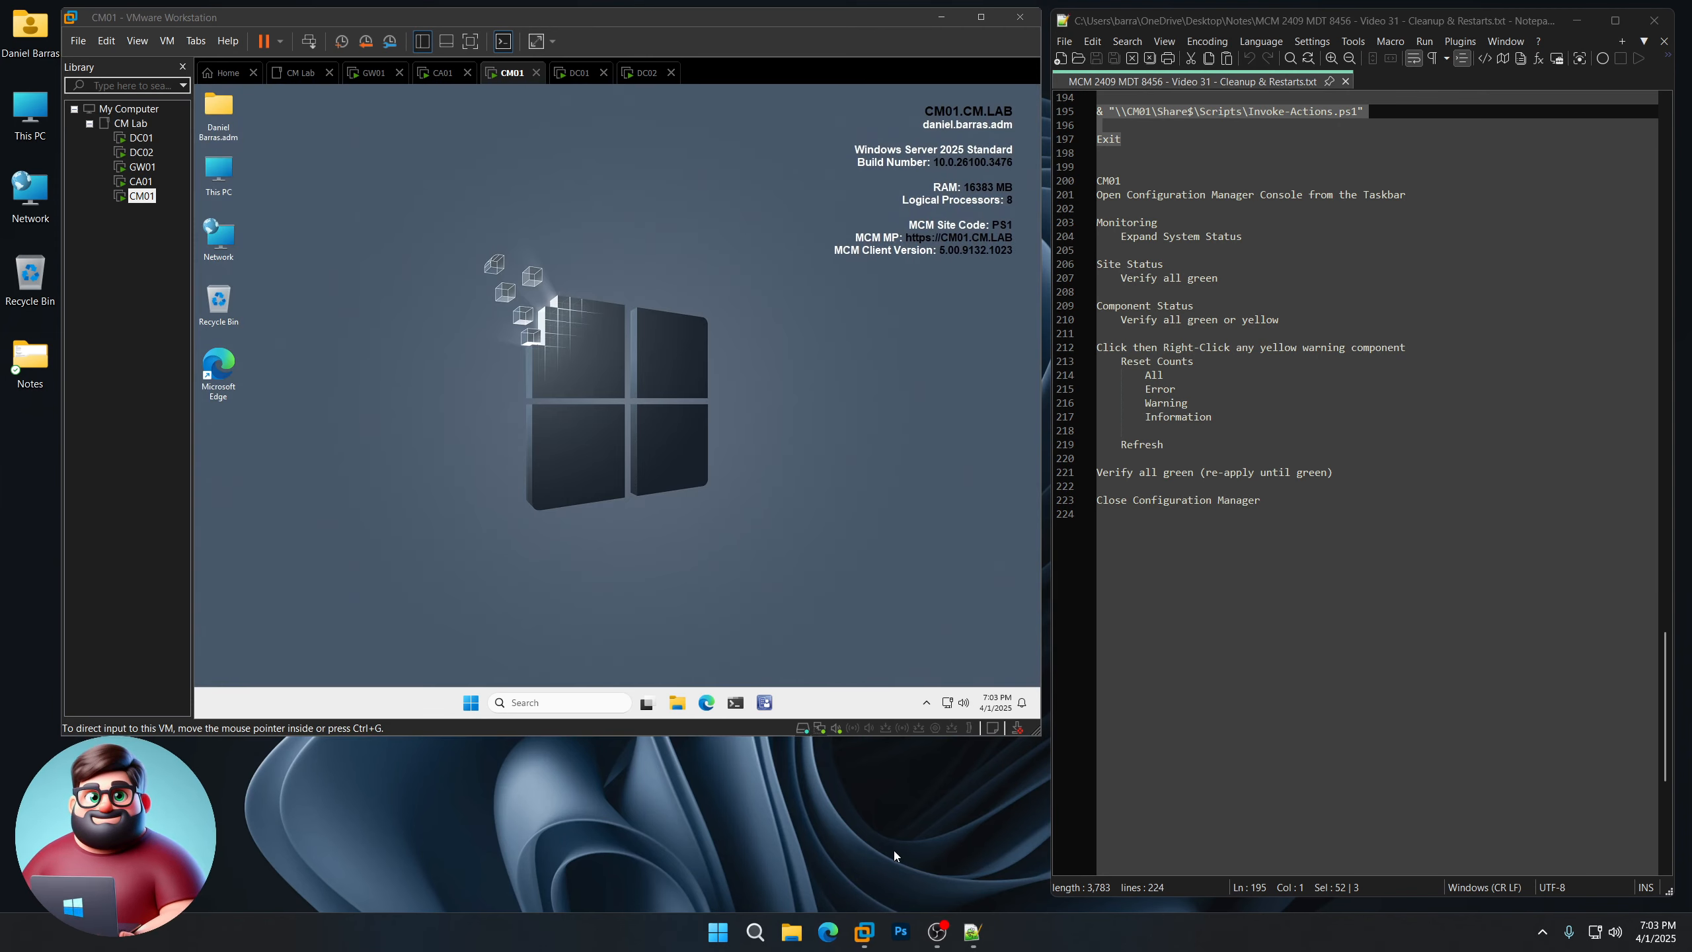